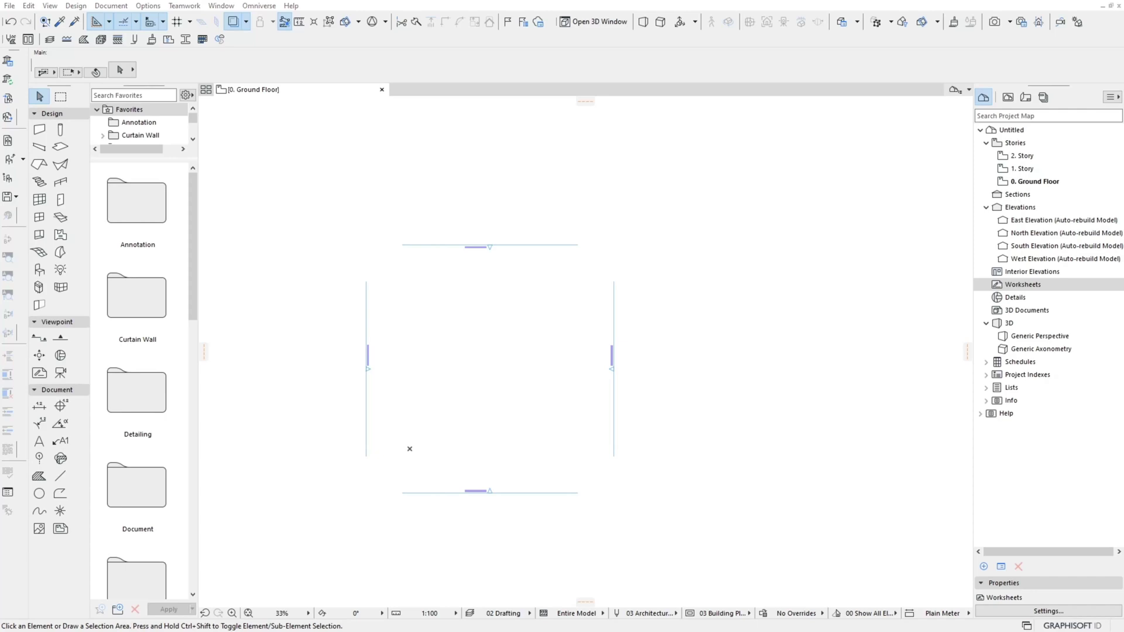
Create the independent worksheet W-02 Reference and paste the pavilion drawings at their original location.
right_click(1023, 284)
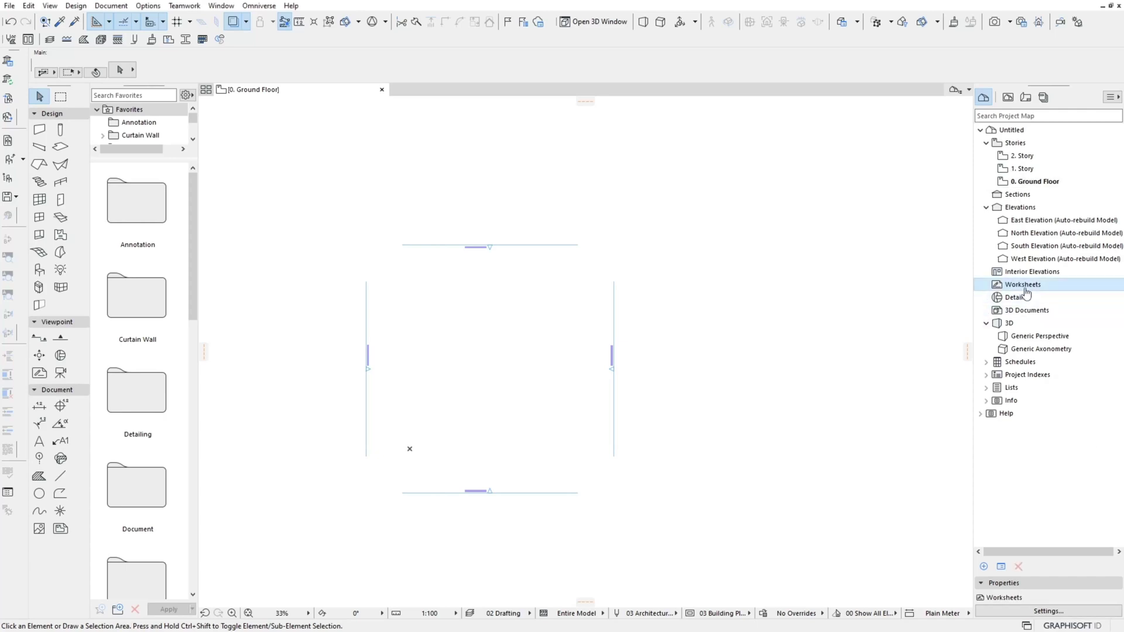
left_click(996, 291)
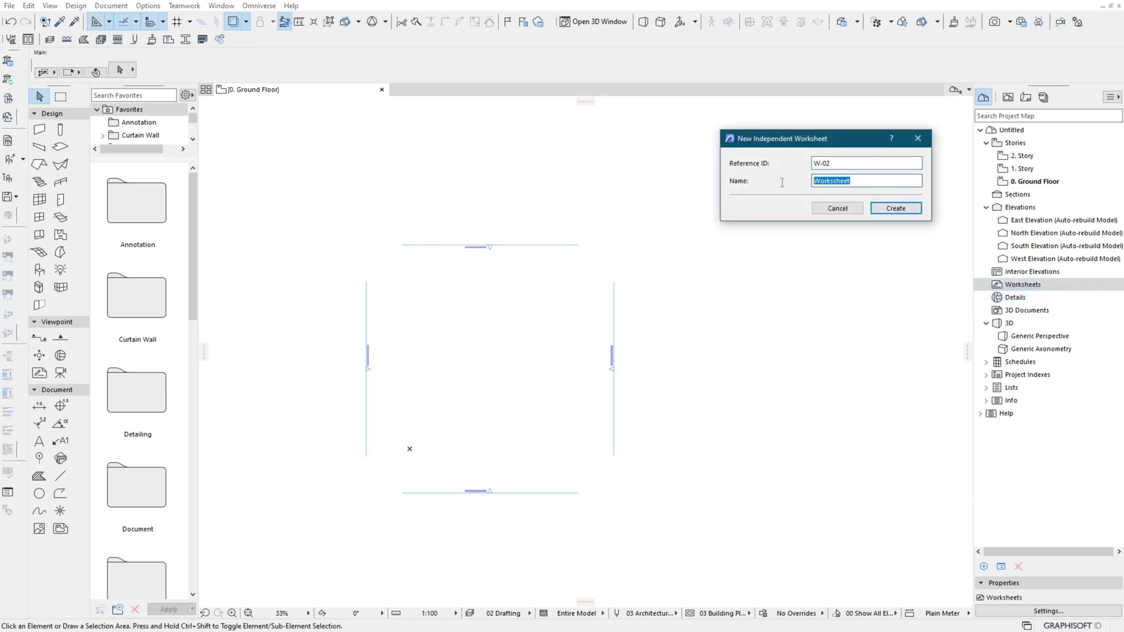
left_click(896, 208)
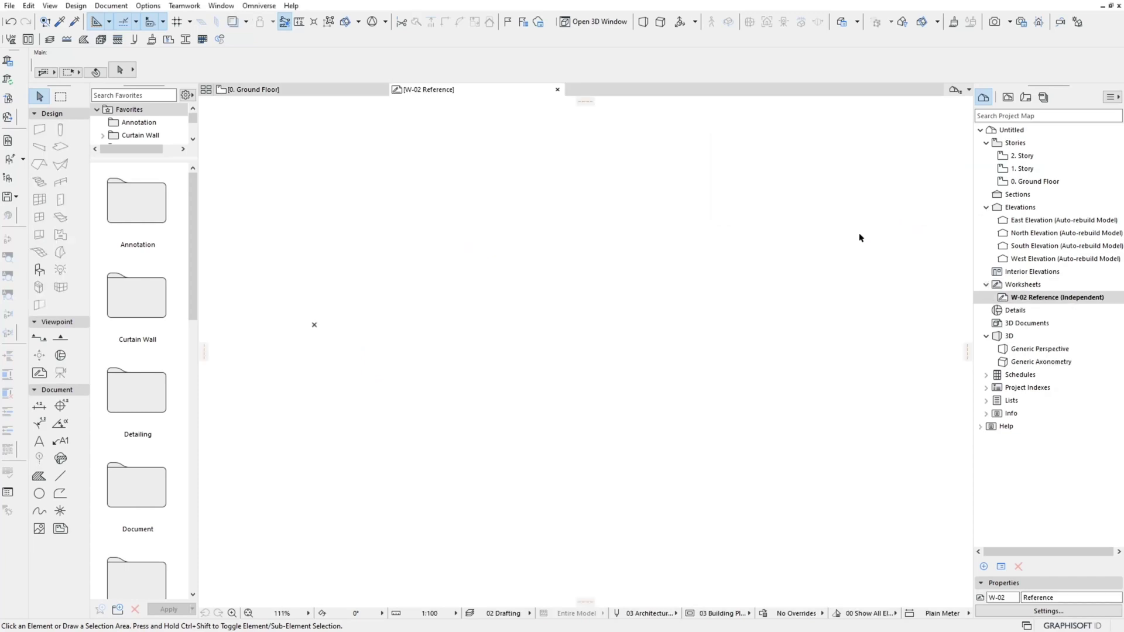
key("ctrl+v")
left_click(655, 305)
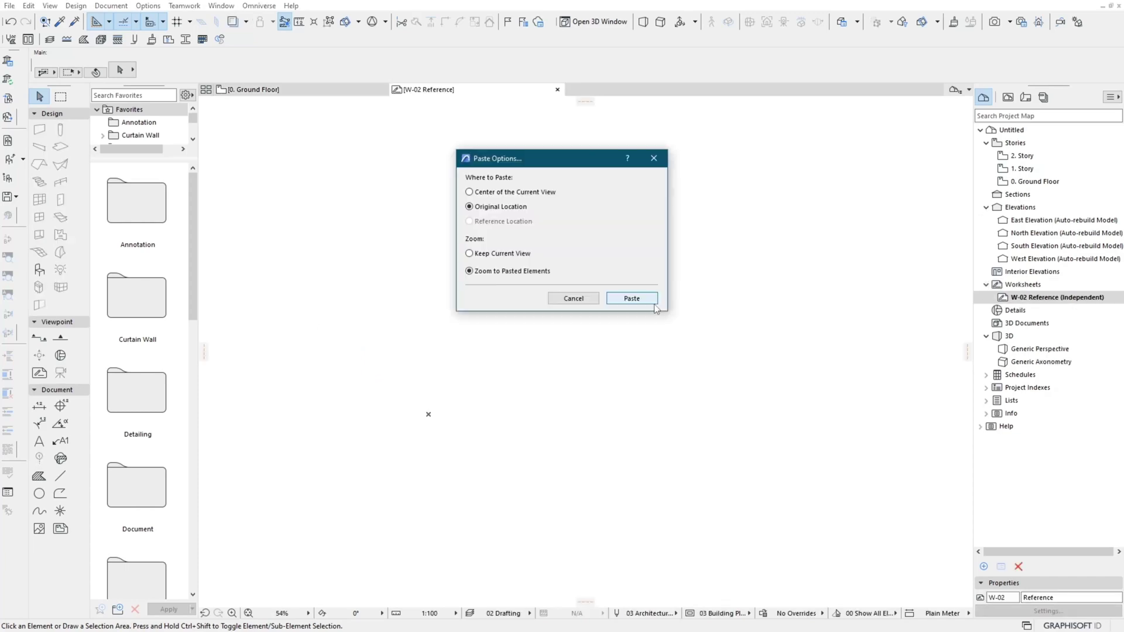
left_click(858, 310)
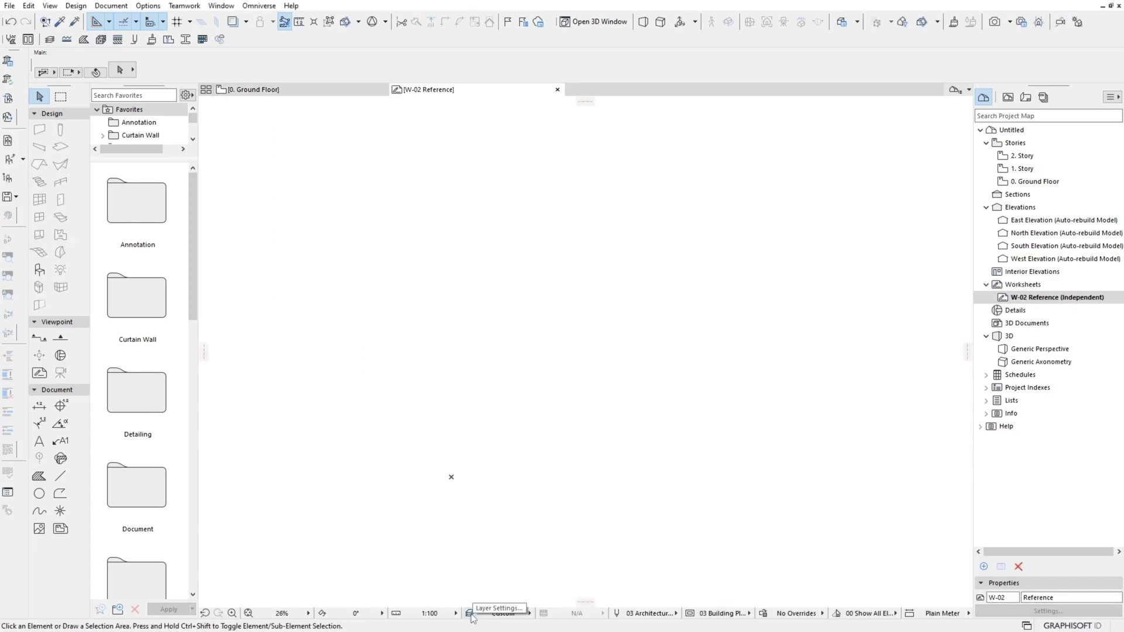
Make the hidden layers visible in Layer Settings, then go back to 0. Ground Floor.
left_click(471, 615)
left_click_drag(476, 307, 476, 363)
left_click(844, 559)
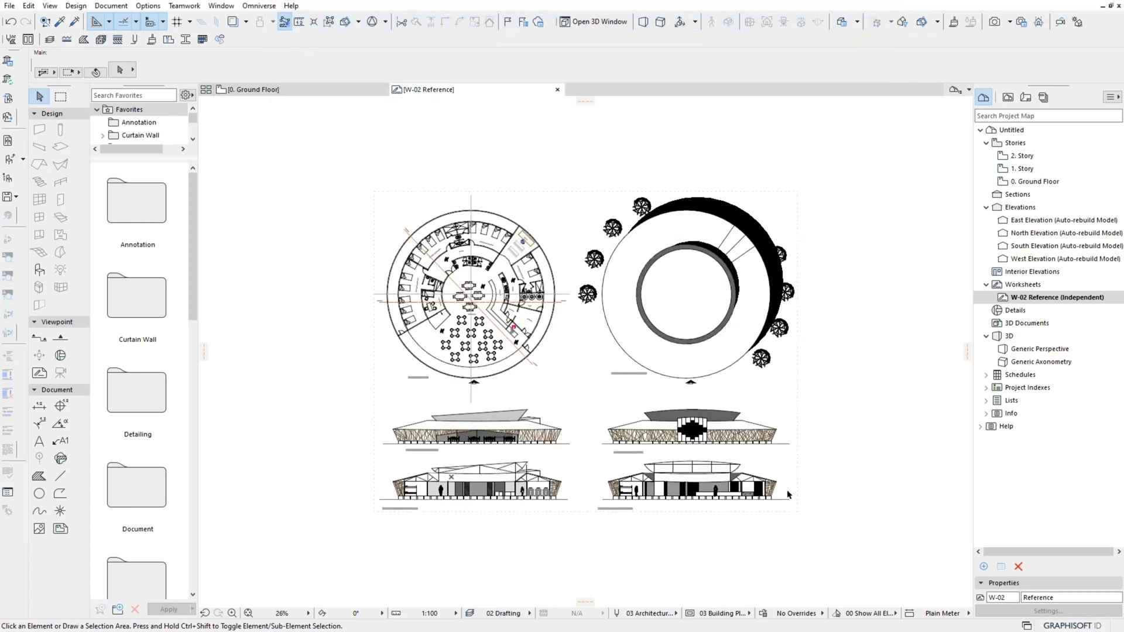
double_click(1034, 182)
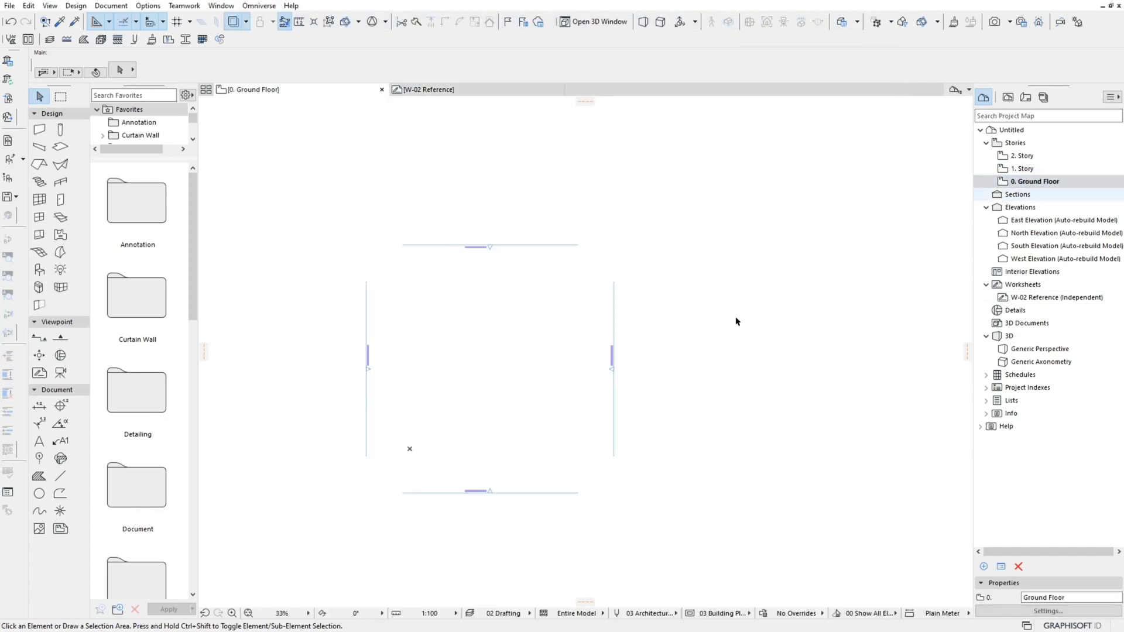
Show W-02 Reference as the trace reference and move the four elevation markers onto the traced plan.
right_click(1045, 298)
left_click(1049, 389)
left_click_drag(715, 263, 514, 484)
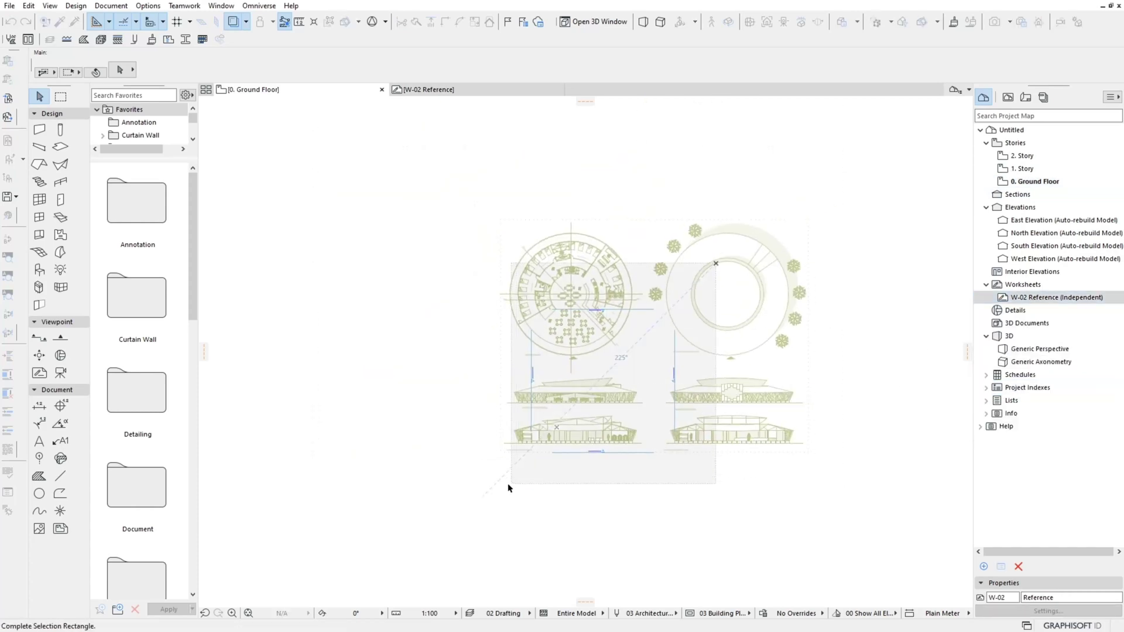
left_click(515, 484)
scroll(603, 360, "up", 2)
key("ctrl+d")
left_click(606, 357)
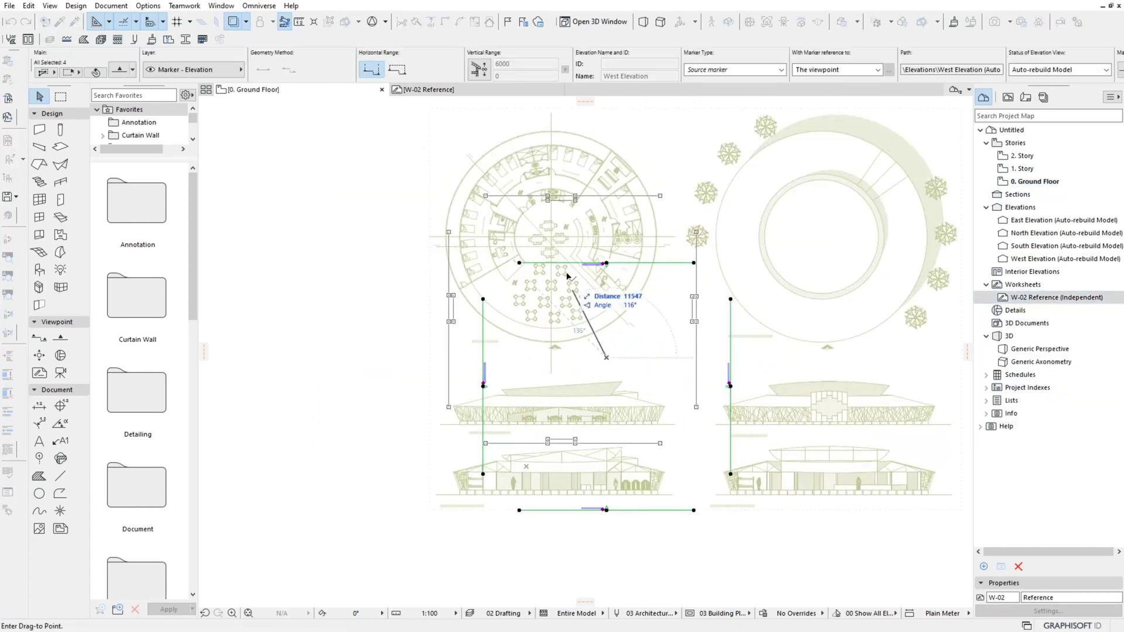
left_click(554, 208)
Shift the north and south markers left and stretch the east and west markers to fit the plan.
mouse_move(478, 168)
left_mouse_down()
mouse_move(461, 430)
mouse_move(437, 430)
left_mouse_up()
left_click(615, 428)
left_click(669, 420)
left_click(674, 404)
left_click(674, 213)
left_click(678, 184)
left_click(427, 263)
left_click(427, 189)
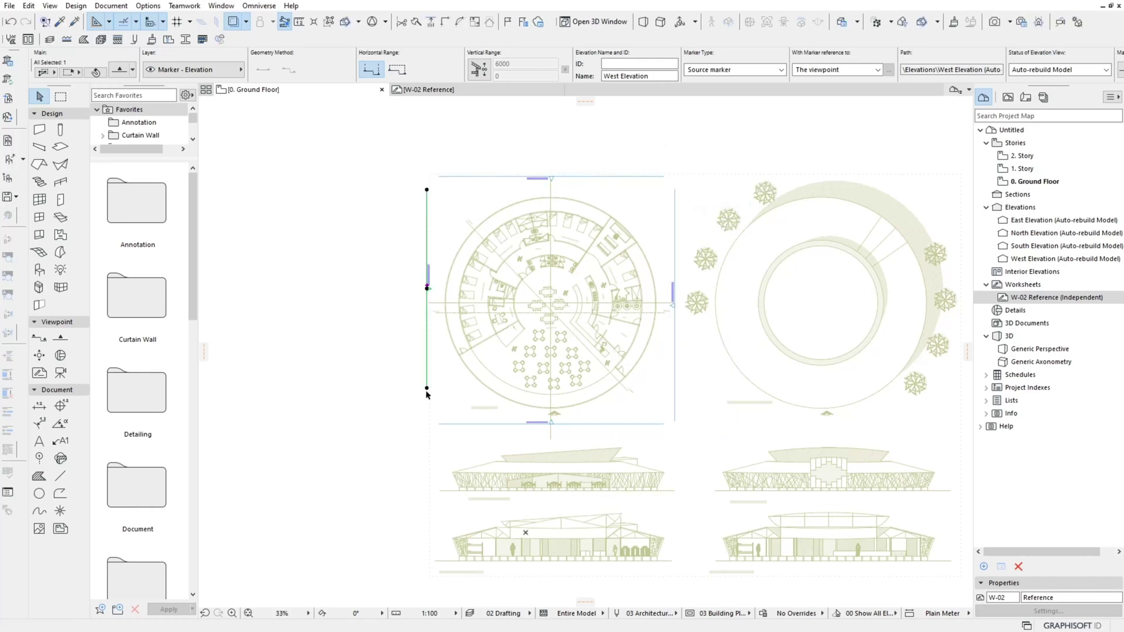
left_click(674, 419)
scroll(667, 457, "up", 1)
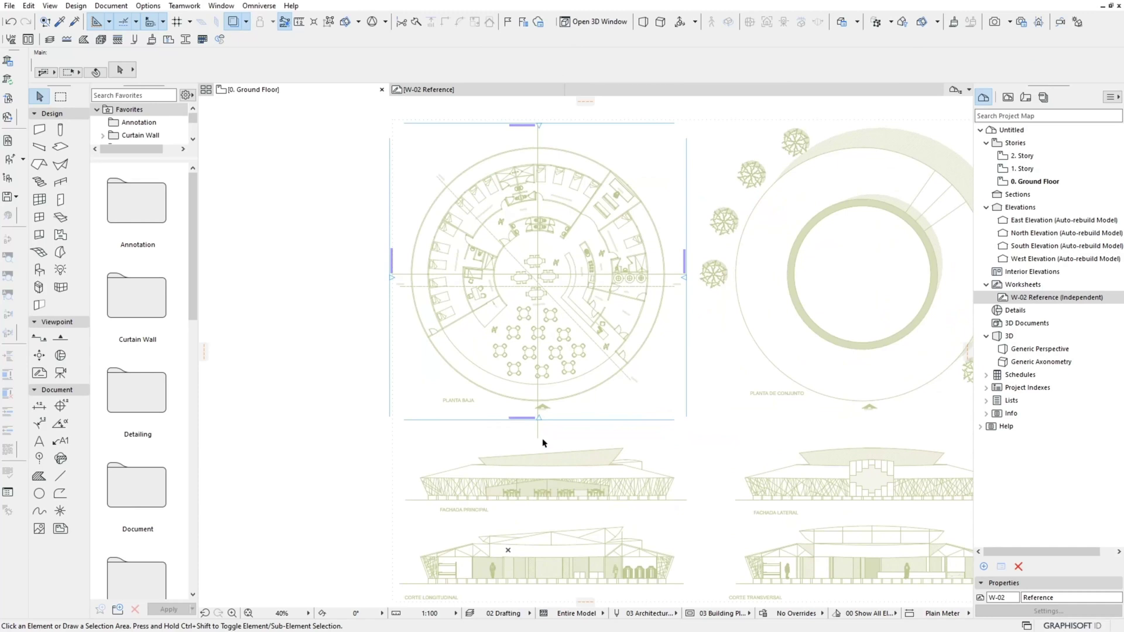
scroll(607, 497, "up", 5)
middle_click_drag(547, 494, 587, 372)
Set the Shell tool to a revolved, profile-built shell, 100 thick, with reinforced structure material.
left_click(59, 166)
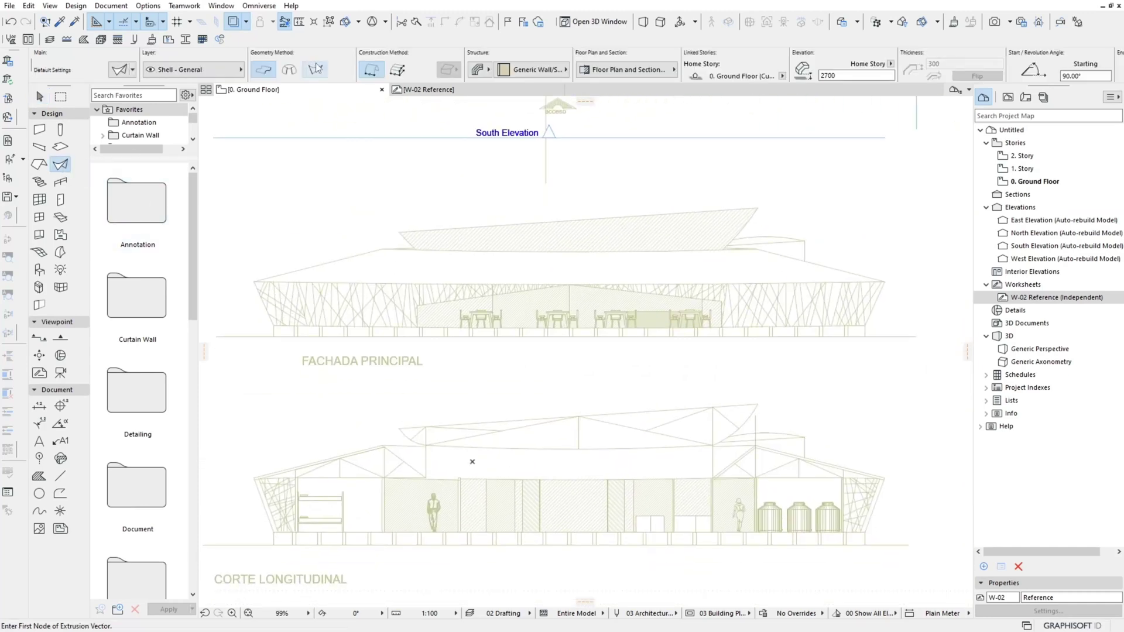
left_click(401, 71)
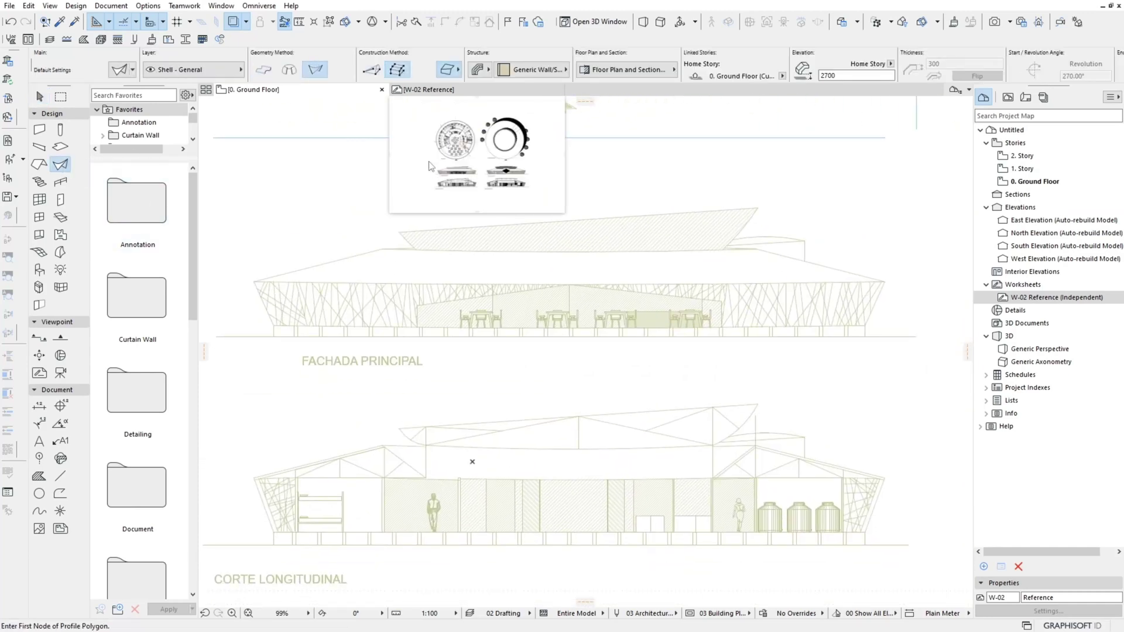
left_click(289, 70)
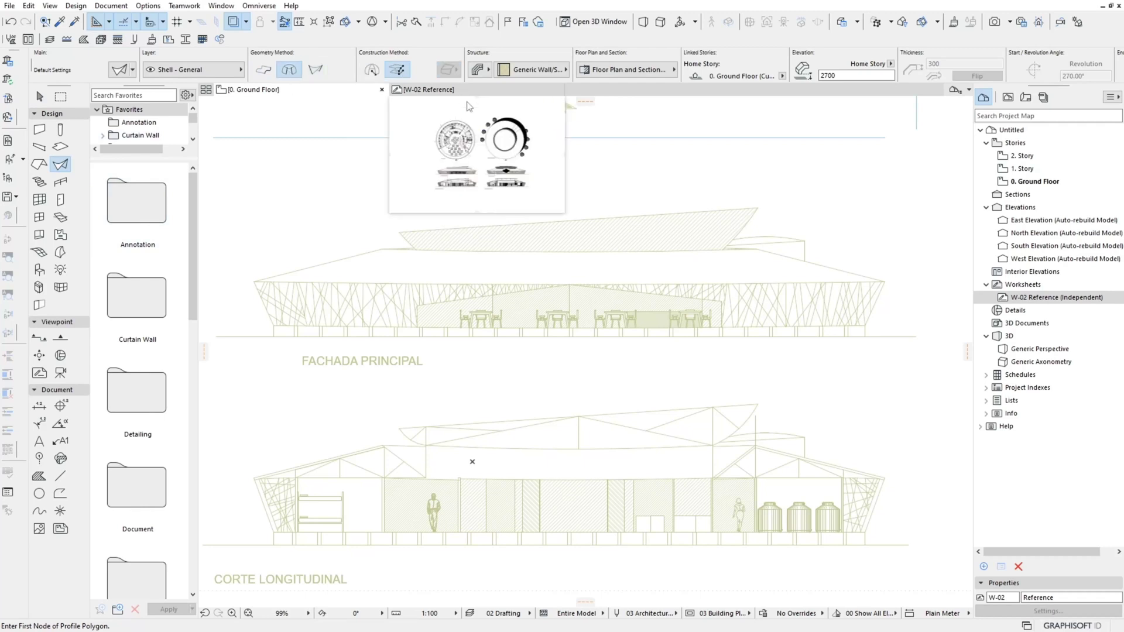
left_click(528, 70)
left_click(644, 306)
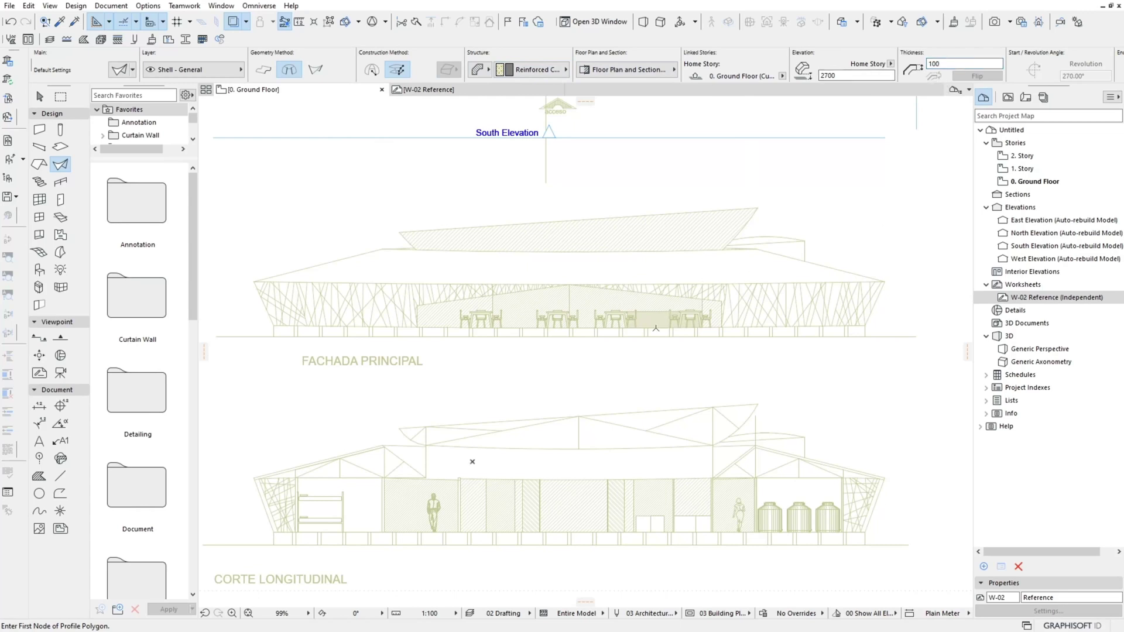
scroll(293, 345, "up", 3)
Trace the lower roof profile along the front elevation's roof line.
left_click(264, 344)
right_click(243, 281)
left_click(297, 358)
left_click(224, 250)
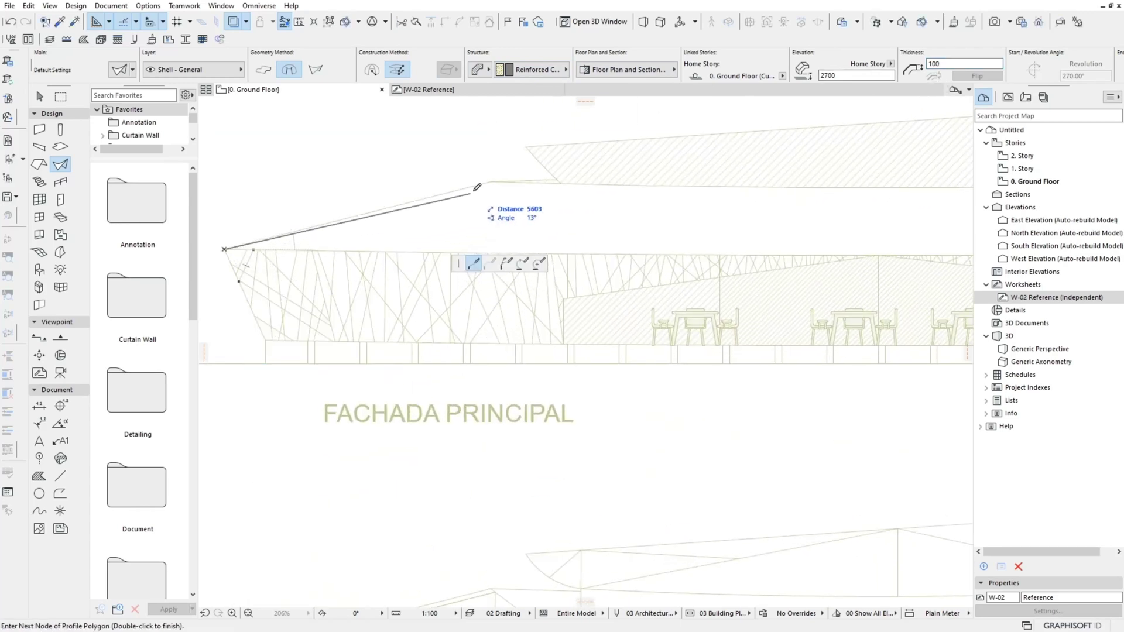
left_click(491, 181)
scroll(491, 181, "down", 3)
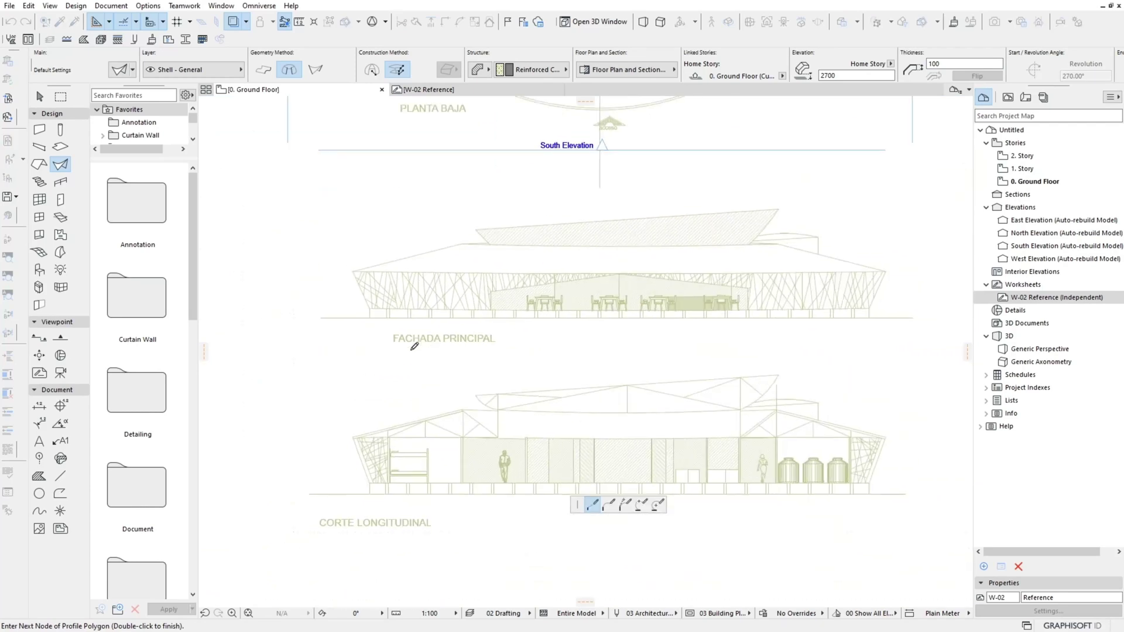
scroll(617, 223, "up", 2)
scroll(639, 209, "up", 3)
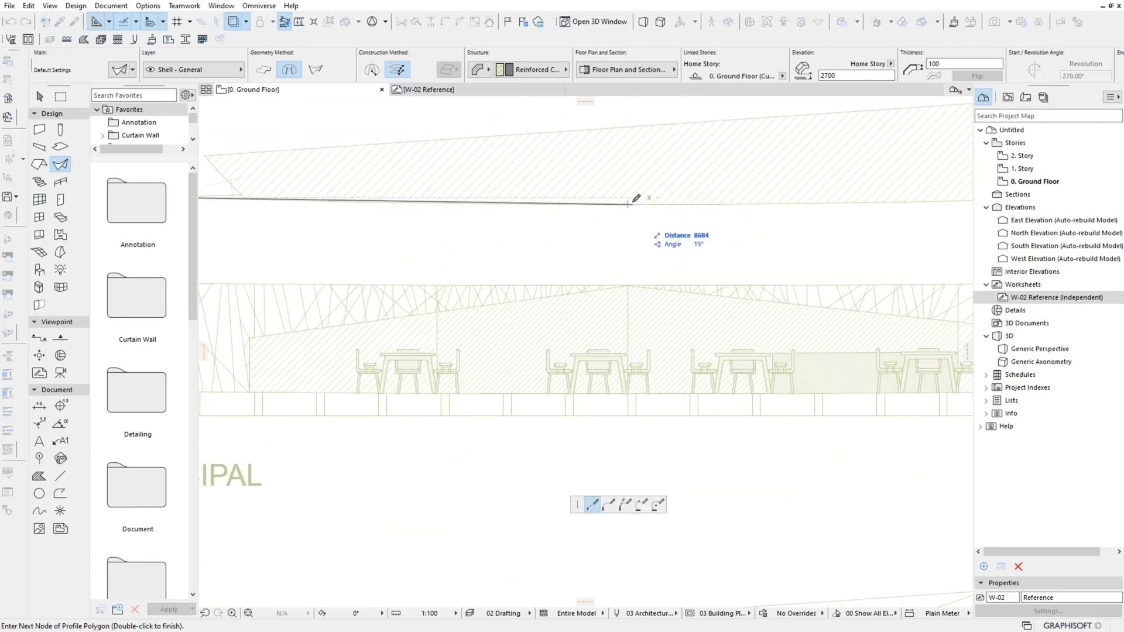
double_click(631, 202)
scroll(634, 246, "down", 3)
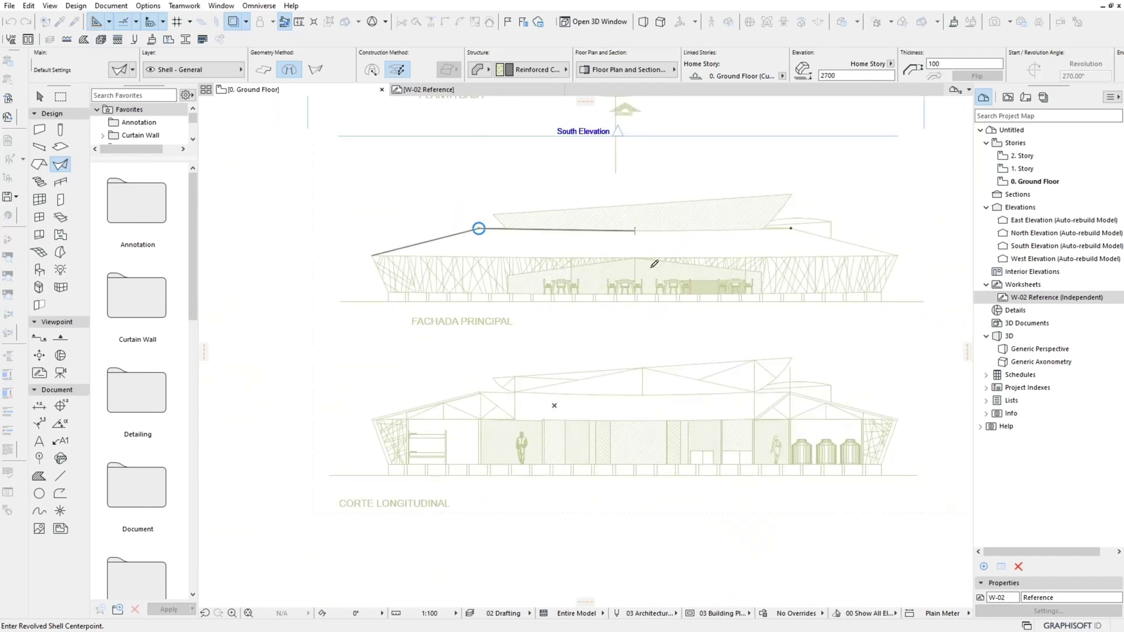
scroll(632, 215, "up", 2)
Set the revolution centre and axis and accept the angle to create the lower roof shell.
left_click(611, 194)
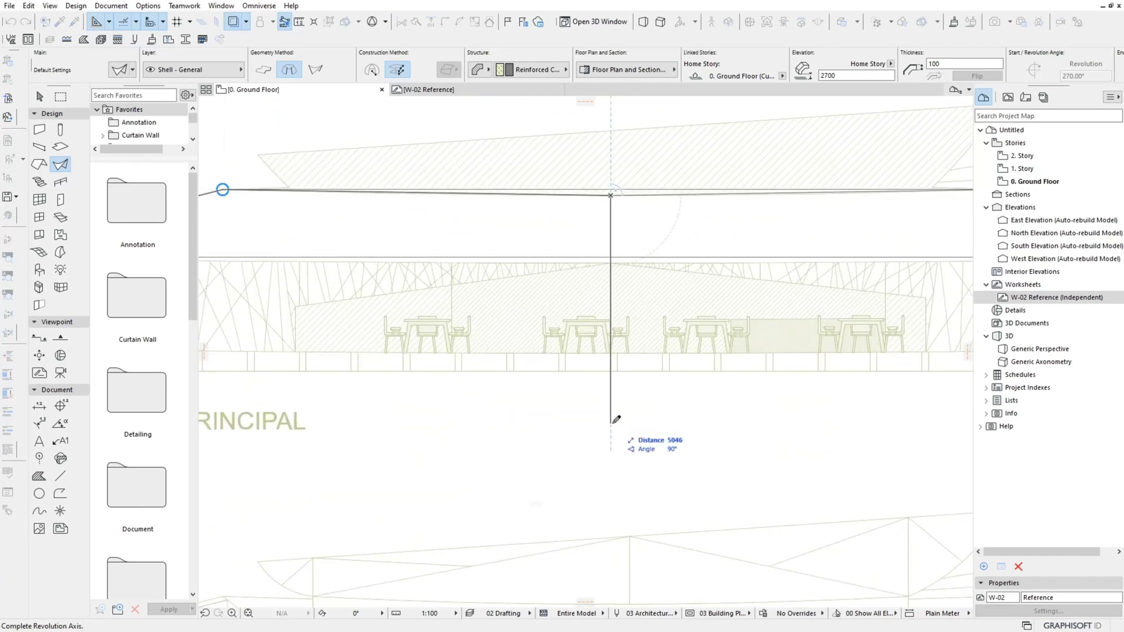
left_click(612, 424)
left_click(618, 246)
scroll(586, 292, "down", 3)
scroll(650, 387, "up", 2)
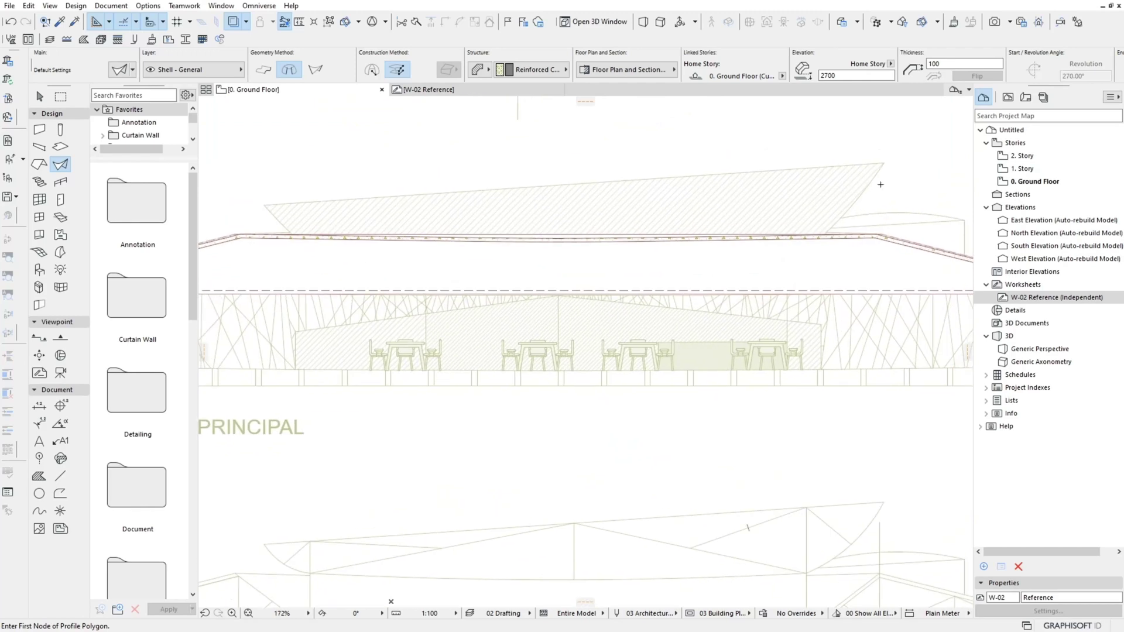
left_click(203, 27)
left_click(275, 194)
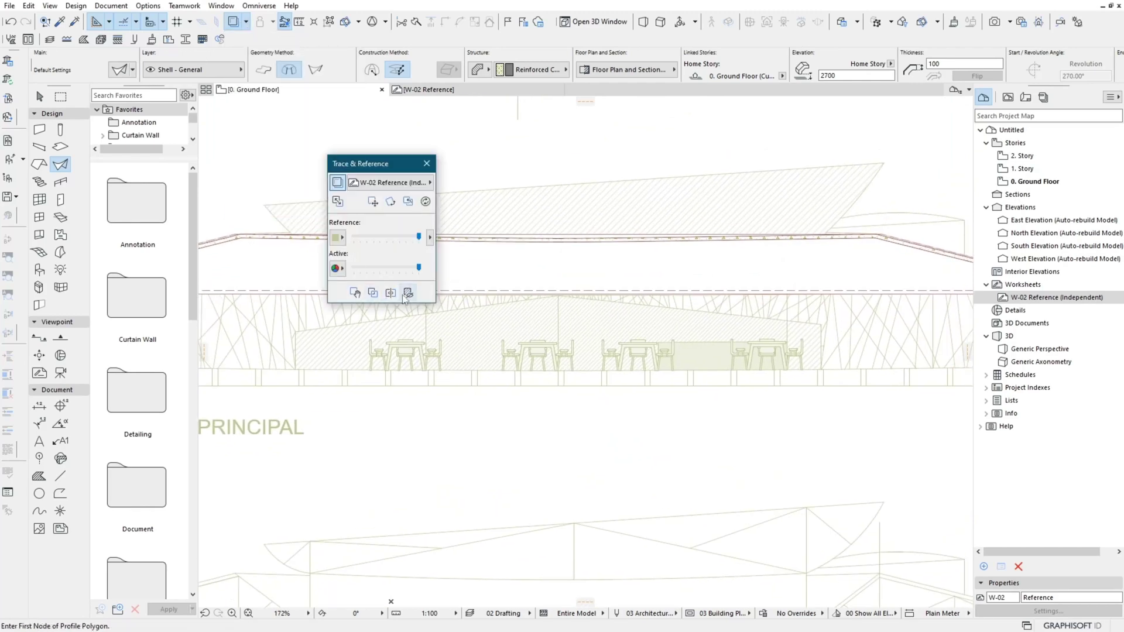
Close Trace & Reference, change the trace reference options, and zoom to the upper roof.
left_click(427, 163)
scroll(509, 269, "down", 1)
scroll(545, 269, "down", 1)
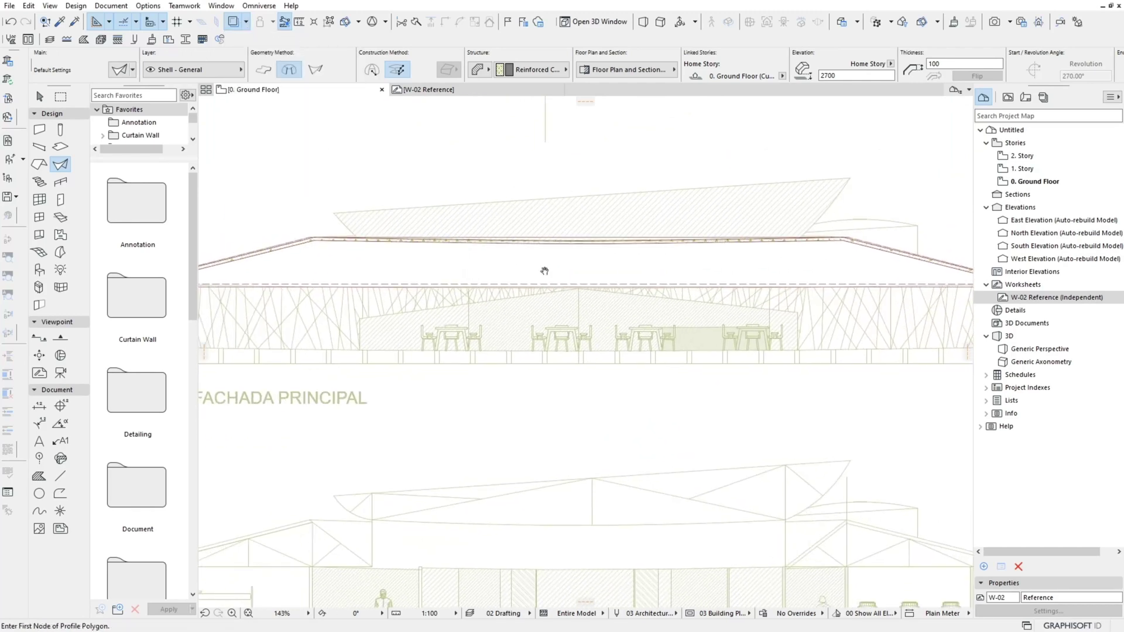
left_click(247, 22)
left_click(270, 210)
scroll(376, 264, "up", 2)
scroll(358, 288, "up", 4)
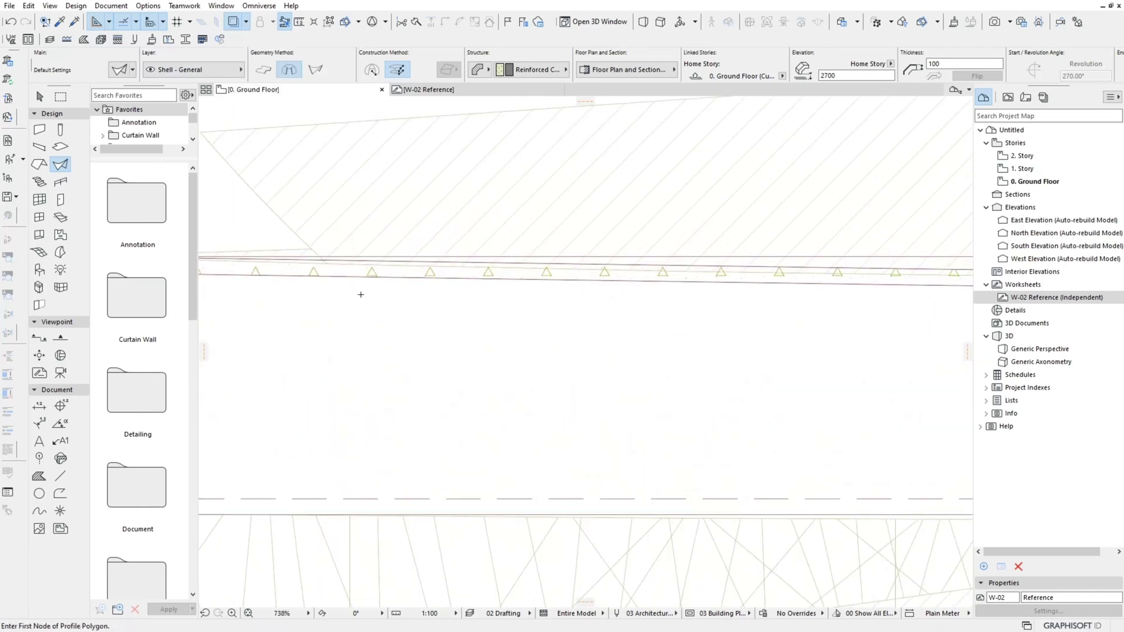
scroll(413, 383, "up", 3)
scroll(746, 251, "down", 3)
scroll(762, 234, "down", 2)
Trace the upper roof profile from the front elevation using a 3-point arc.
left_click(816, 206)
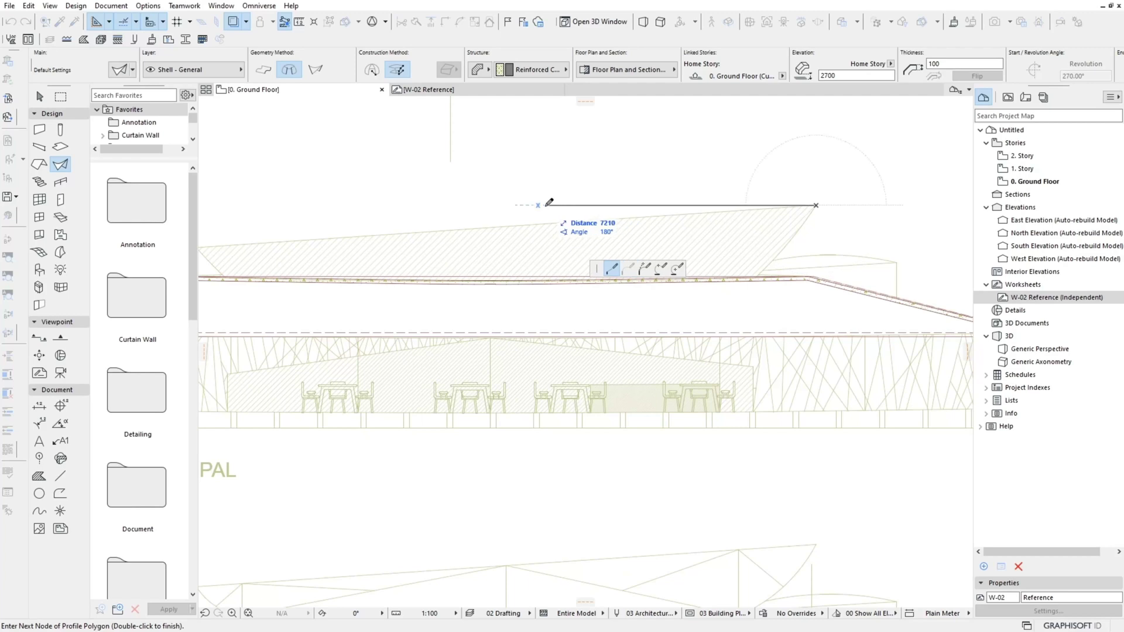
scroll(799, 241, "up", 2)
scroll(786, 272, "up", 1)
scroll(761, 293, "up", 2)
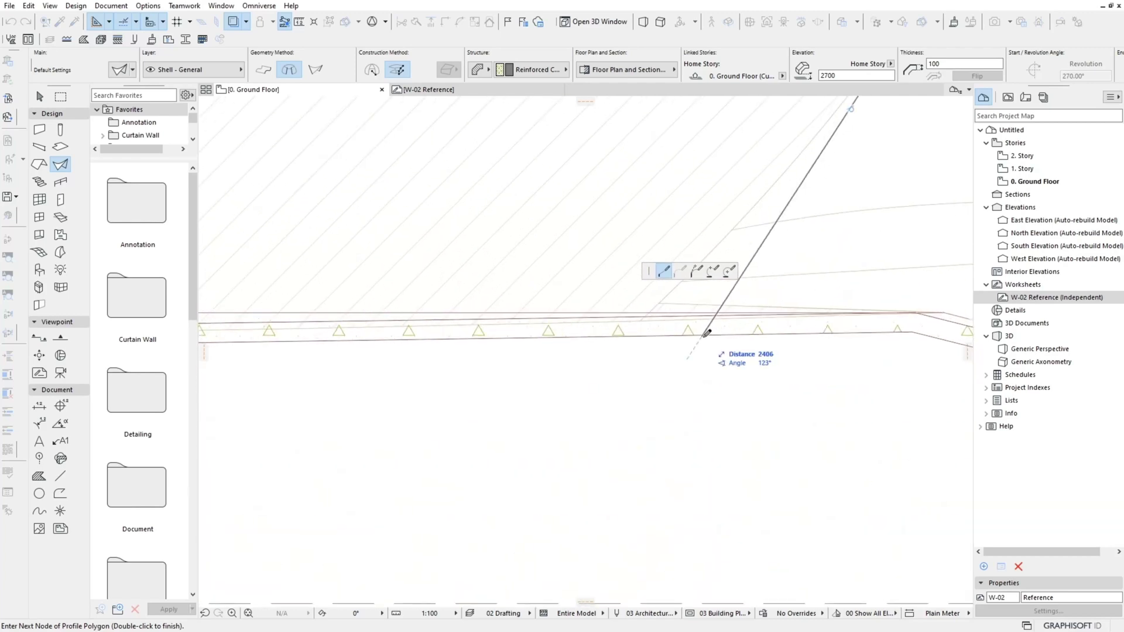
scroll(726, 363, "up", 2)
left_click(724, 369)
left_click(645, 417)
scroll(646, 419, "down", 1)
left_click(644, 420)
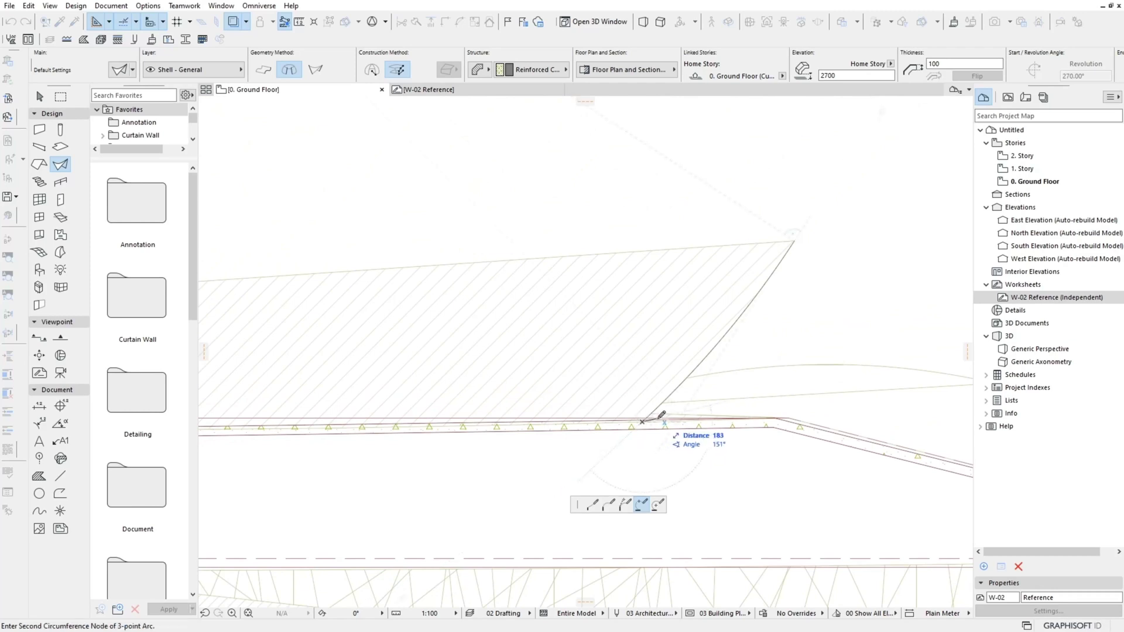
double_click(644, 420)
scroll(533, 409, "down", 2)
scroll(492, 352, "up", 2)
scroll(490, 324, "up", 1)
Revolve the upper profile a full 360° about its axis and select the new shell.
left_click(478, 329)
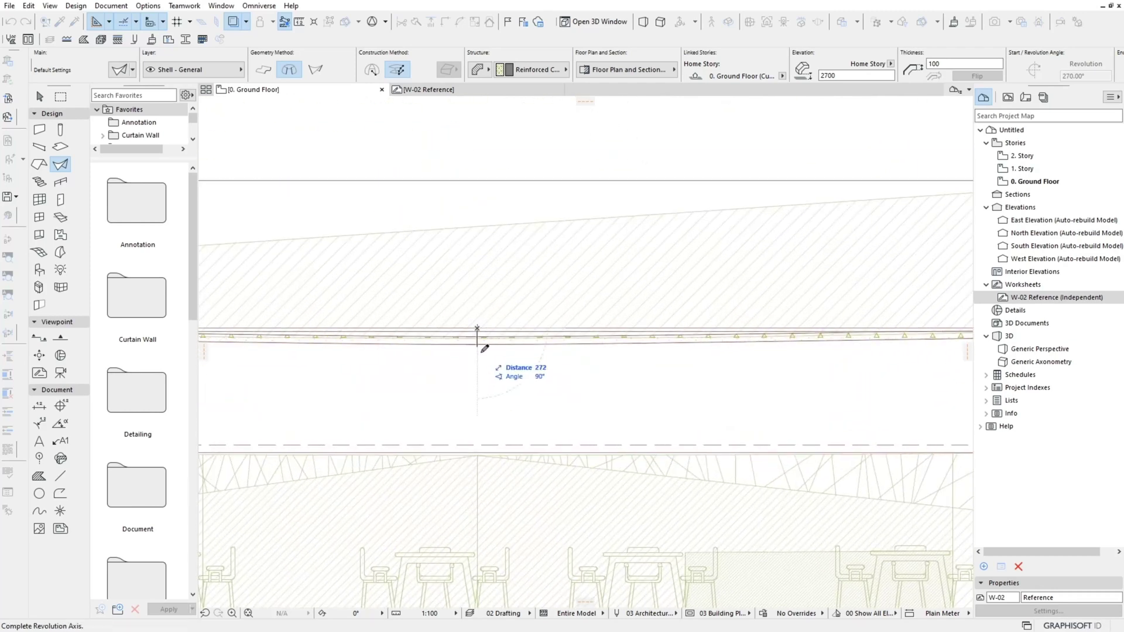
left_click(477, 386)
type("360")
left_click(605, 240)
scroll(562, 326, "down", 3)
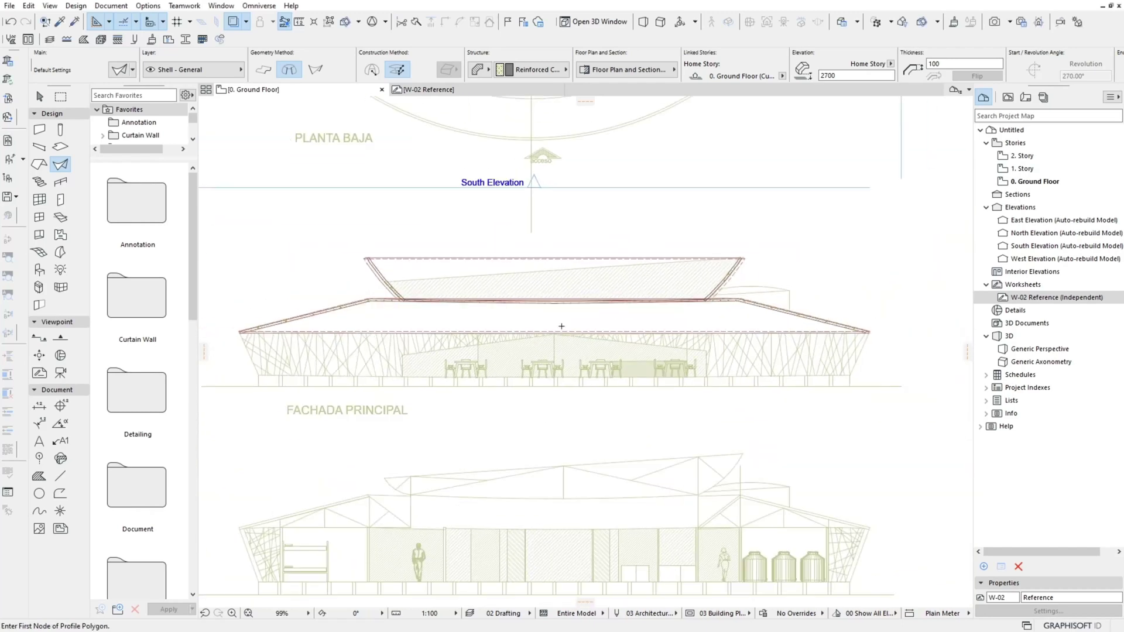
left_click(41, 97)
left_click(364, 254)
left_click(432, 244)
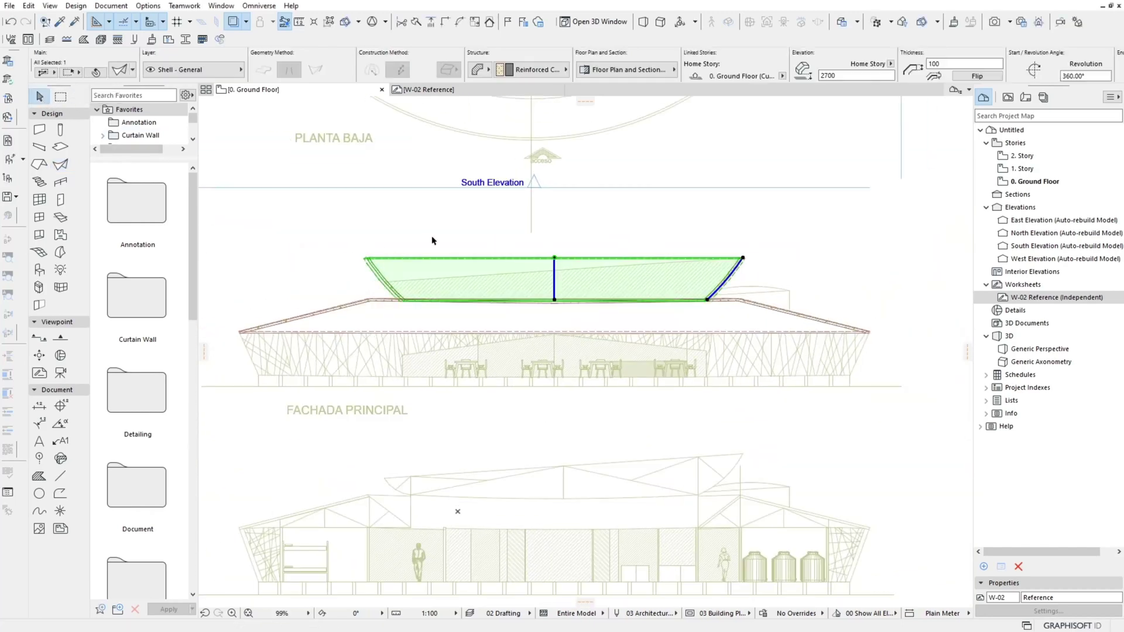
Cut a polygonal opening in the upper shell along its slanted edges in the South Elevation.
right_click(432, 239)
left_click(480, 436)
scroll(395, 283, "up", 5)
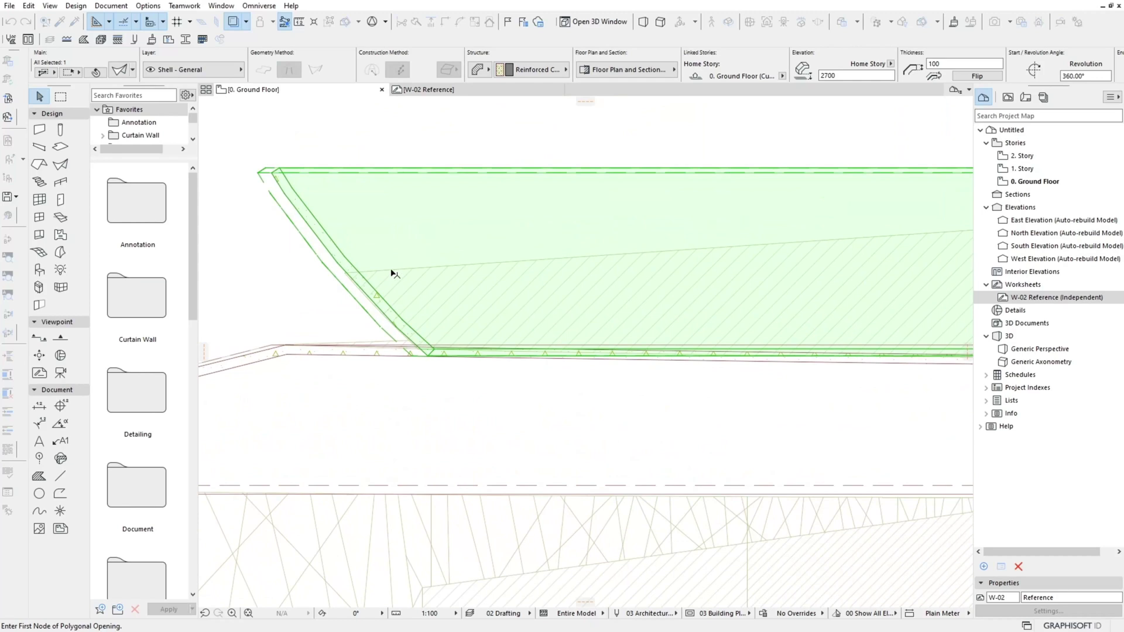
left_click(228, 286)
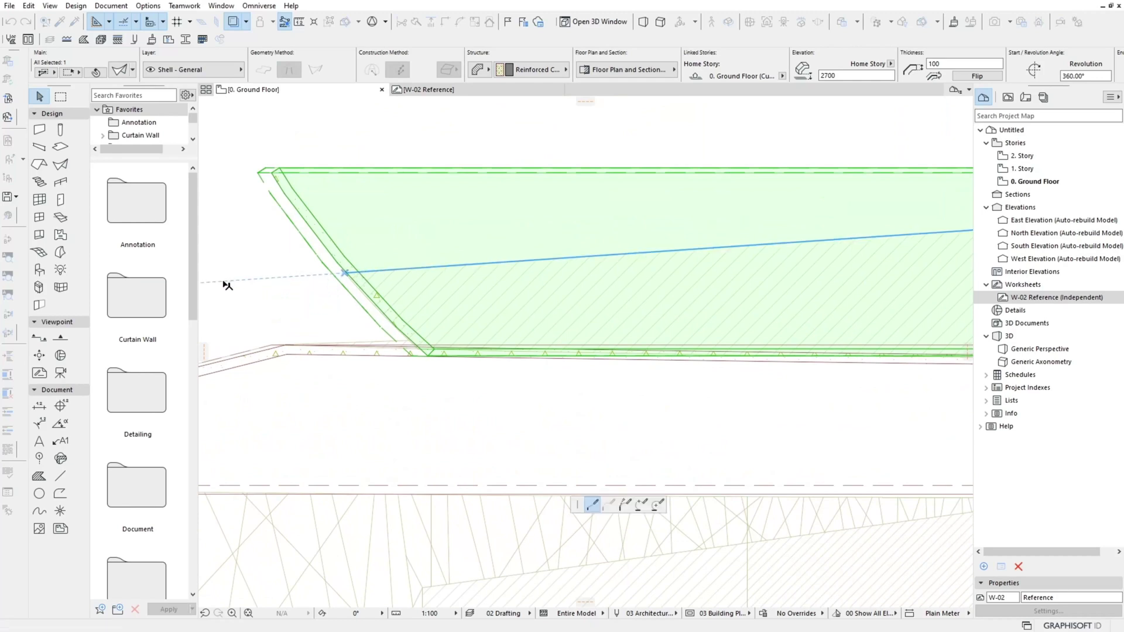
scroll(347, 272, "down", 5)
scroll(798, 263, "up", 5)
left_click(806, 249)
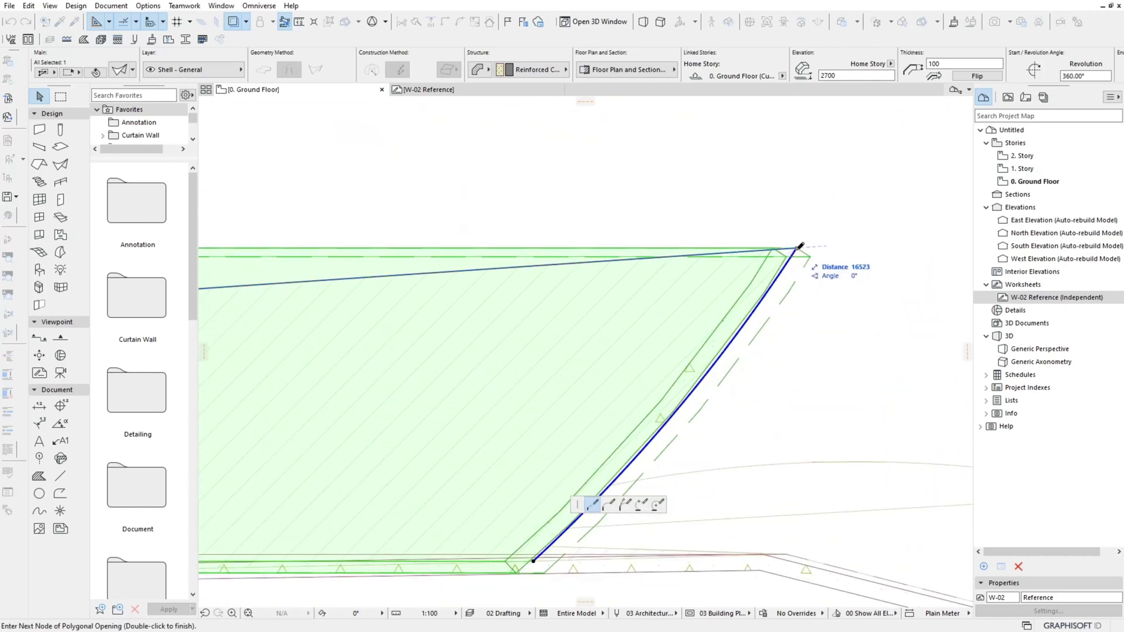
scroll(823, 232, "down", 4)
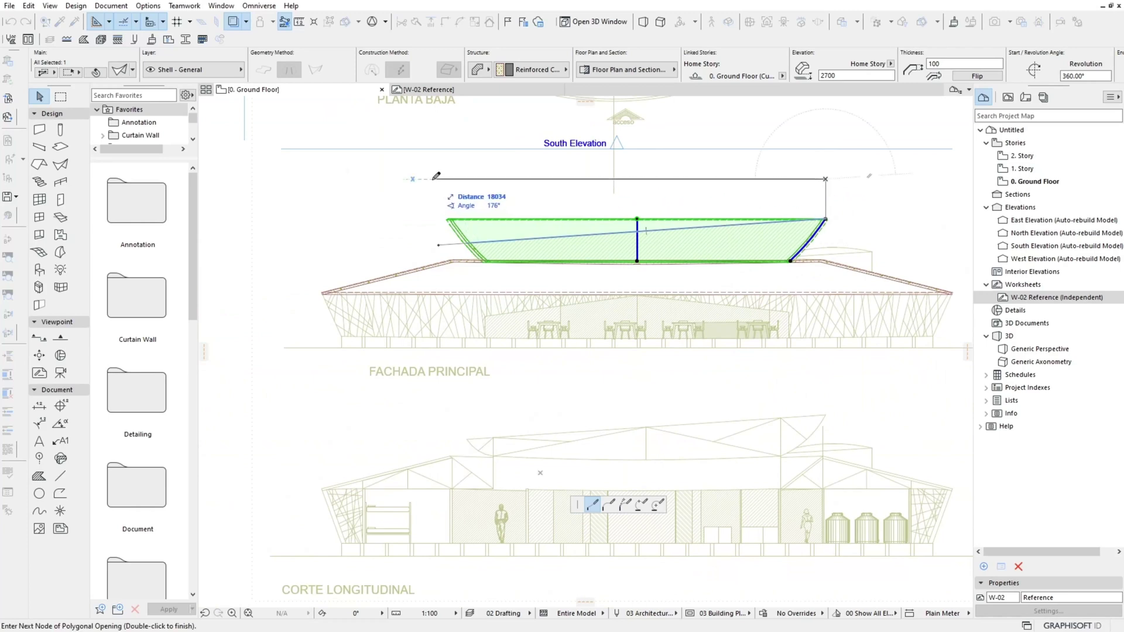
left_click(443, 242)
scroll(635, 261, "up", 3)
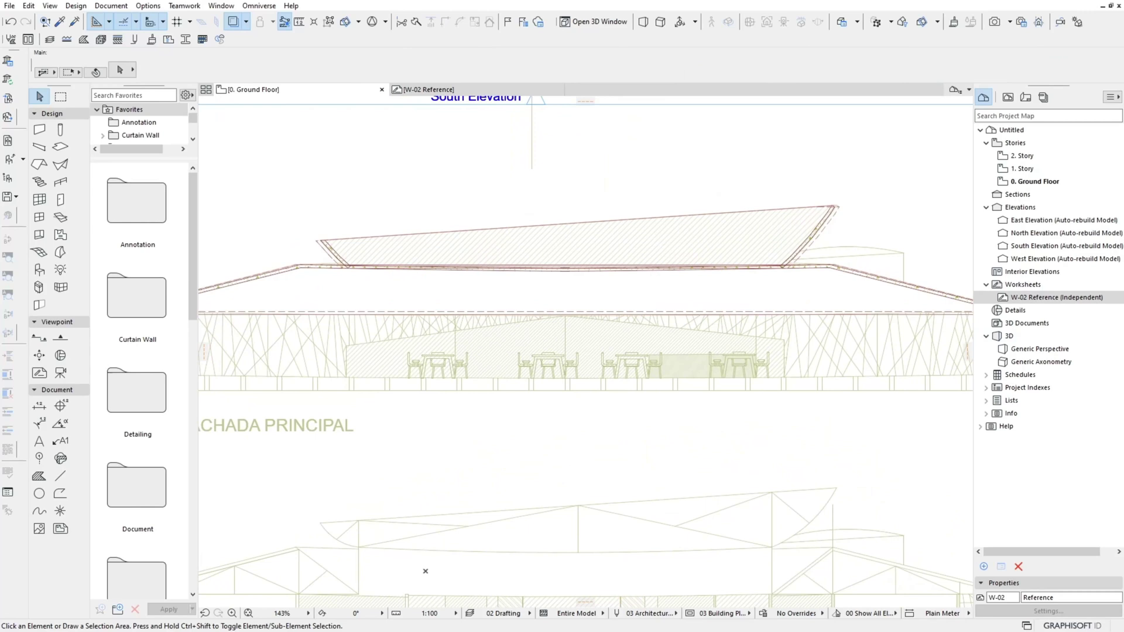
scroll(560, 259, "down", 2)
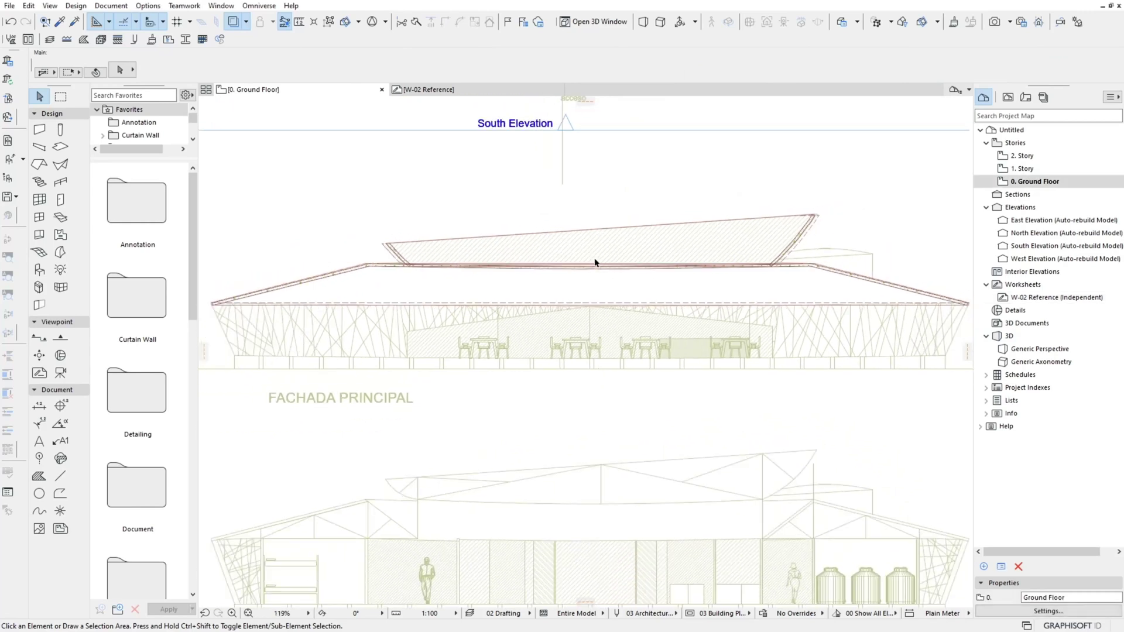
Draw a vertical section line through the circular plan, set its direction, and extend its top end.
left_click(611, 231)
scroll(588, 304, "down", 5)
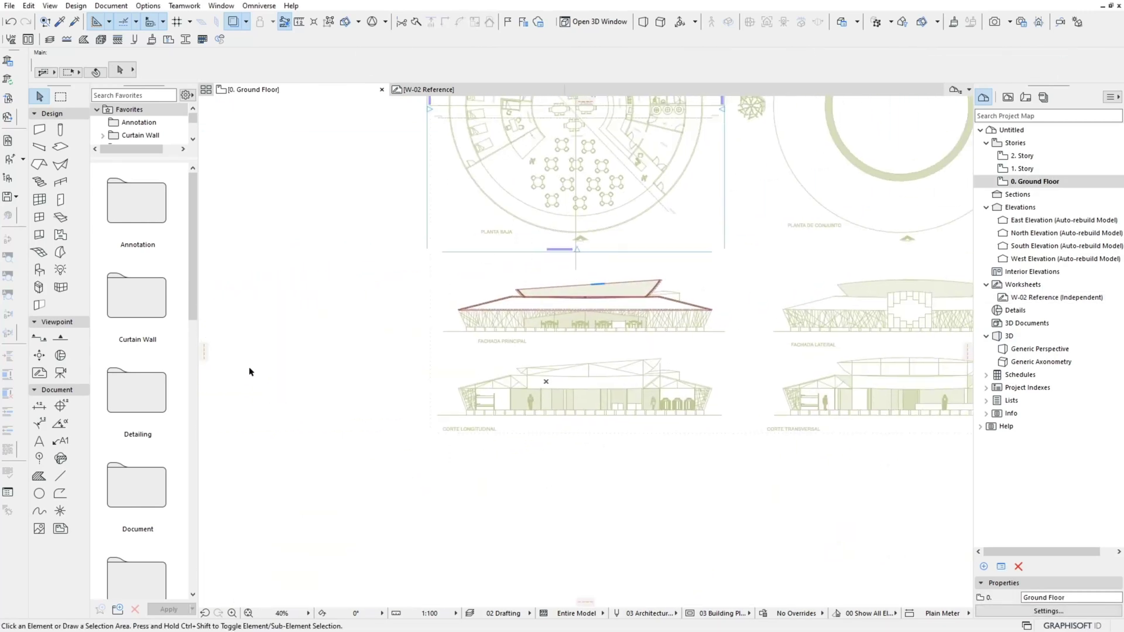
left_click(38, 338)
middle_click_drag(609, 100, 577, 260)
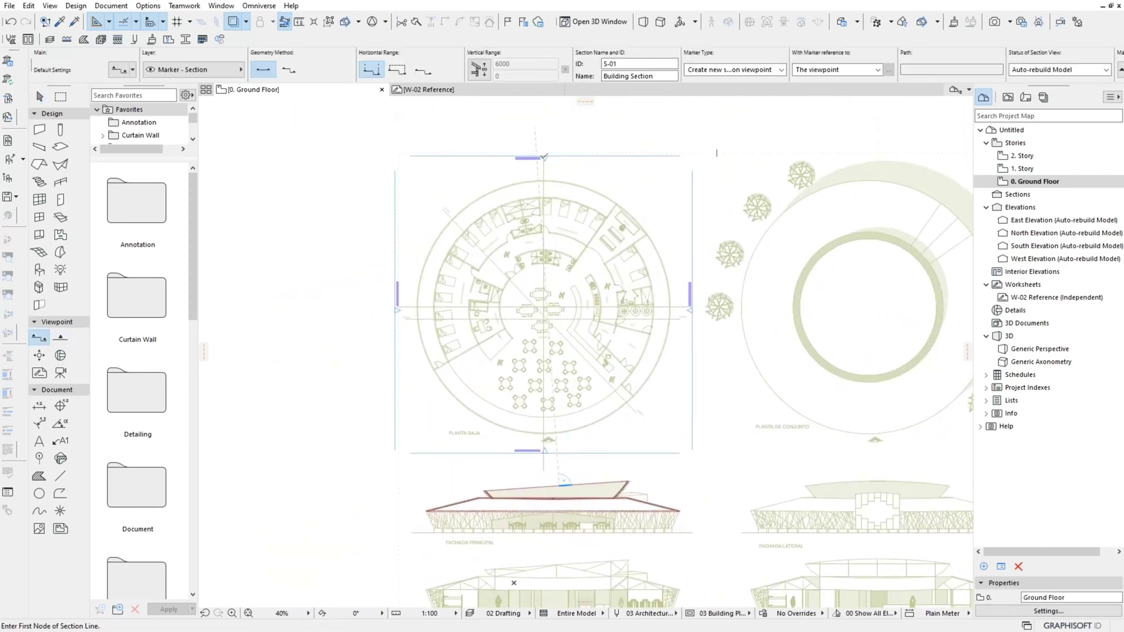
scroll(544, 157, "up", 2)
left_click(534, 160)
scroll(559, 215, "down", 2)
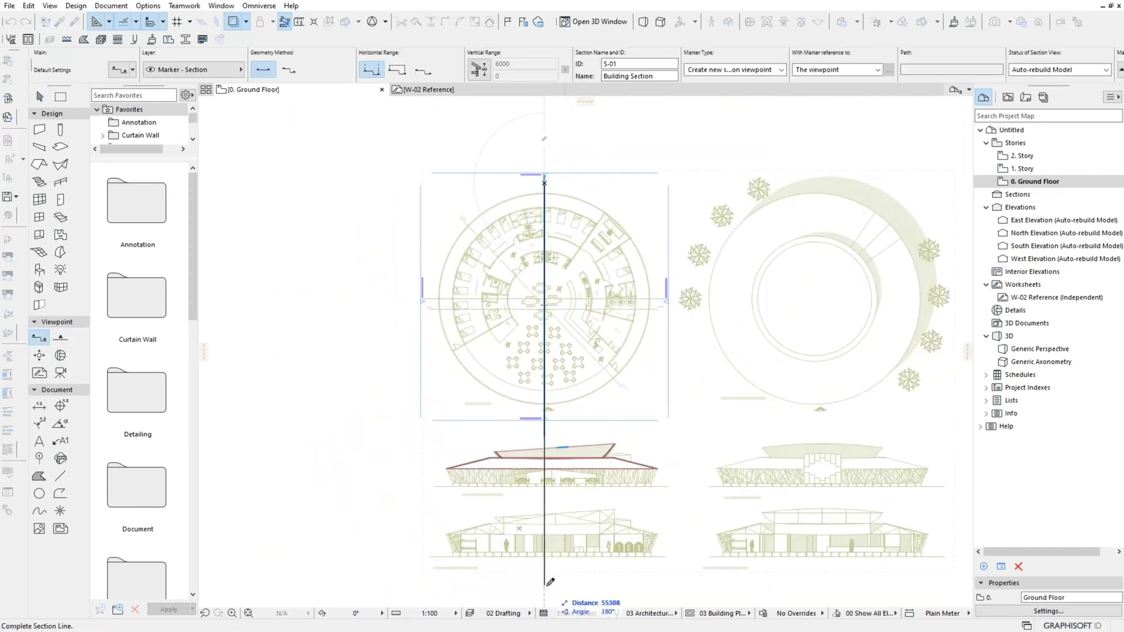
left_click(431, 571)
left_click(39, 97)
left_click(546, 187)
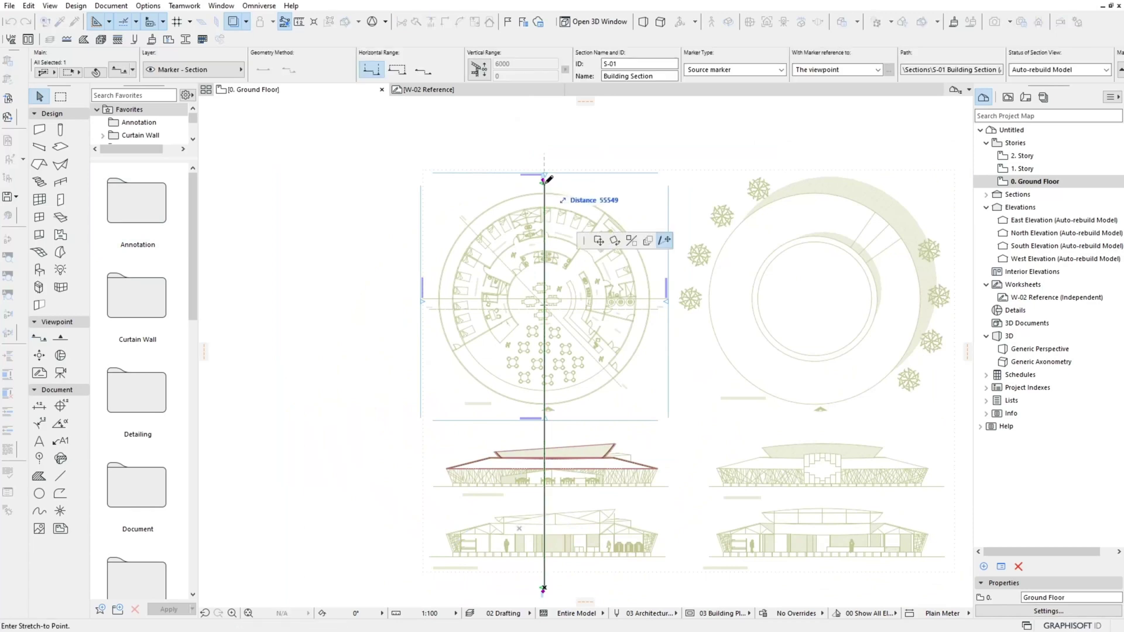
left_click(544, 139)
Open S-01 Building Section in a new tab and begin rotating the shells.
right_click(382, 453)
left_click(477, 182)
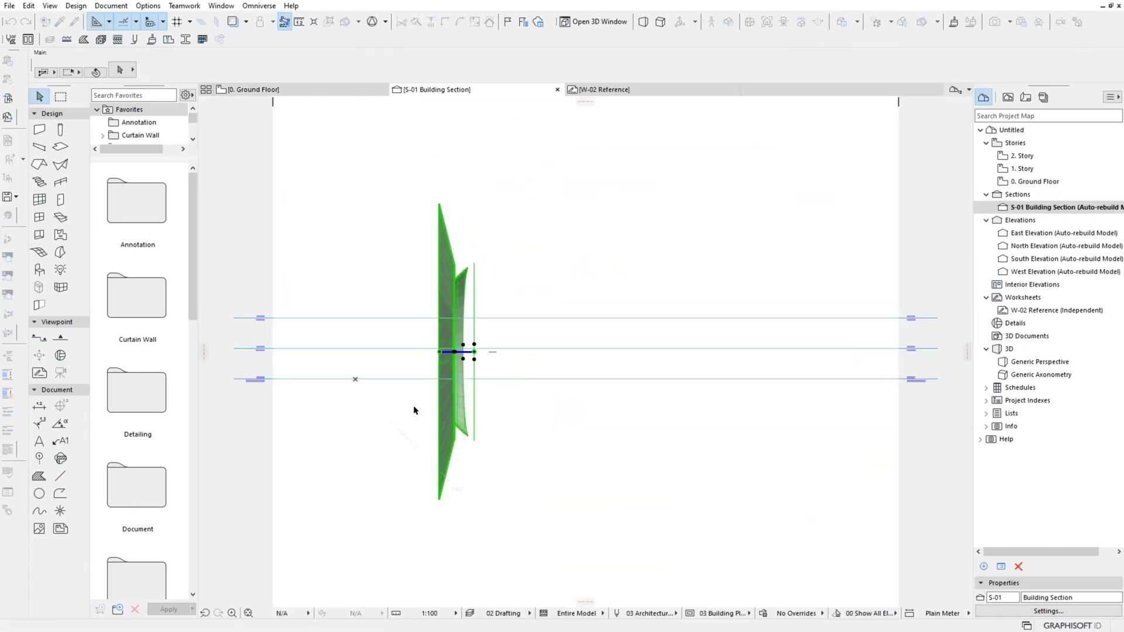
key("ctrl+7")
left_click(509, 353)
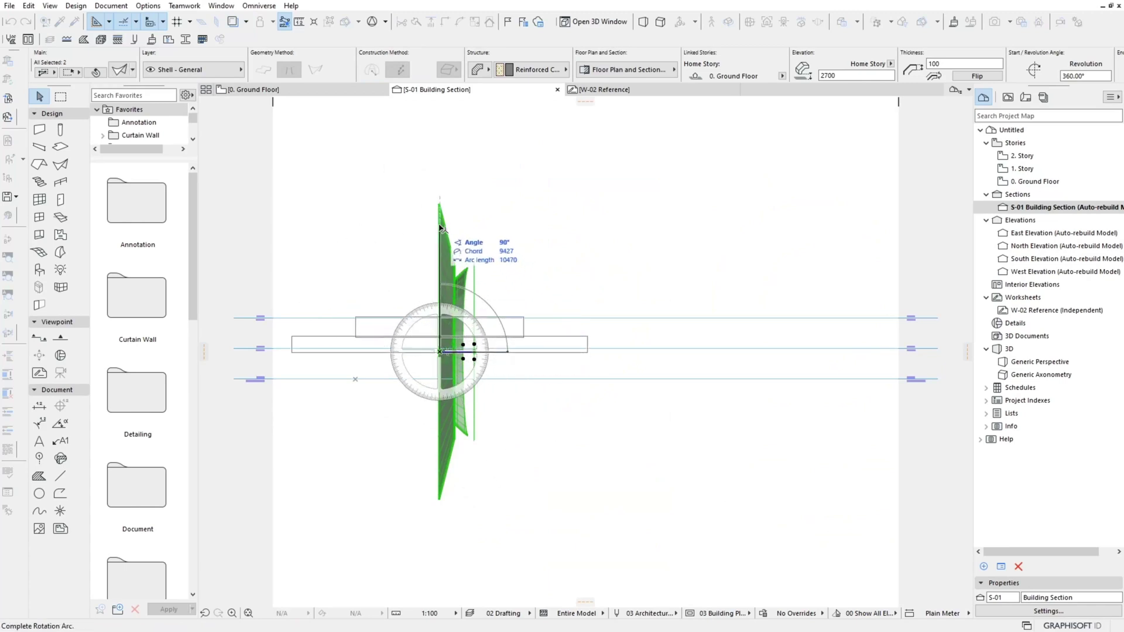
Rotate the shells 90° so they lie horizontal in the section.
left_click(442, 288)
scroll(447, 390, "up", 2)
left_click(668, 412)
Raise both shells by 300, then return to the ground floor plan.
left_click_drag(881, 353, 372, 281)
key("ctrl+d")
left_click(618, 338)
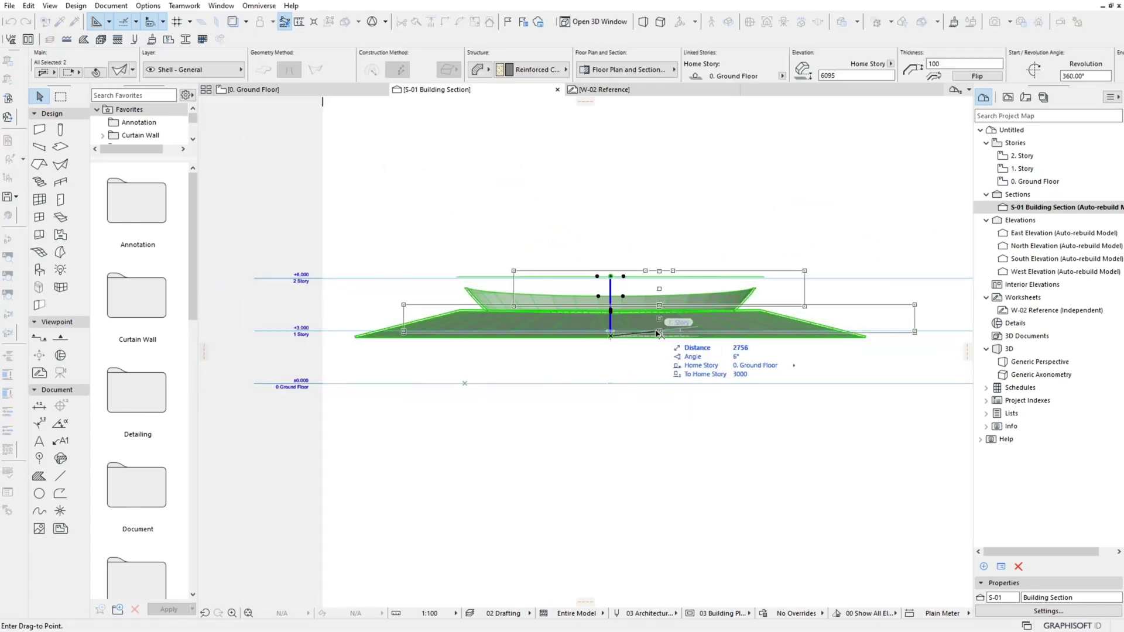
type("300")
key("Return")
left_click(339, 92)
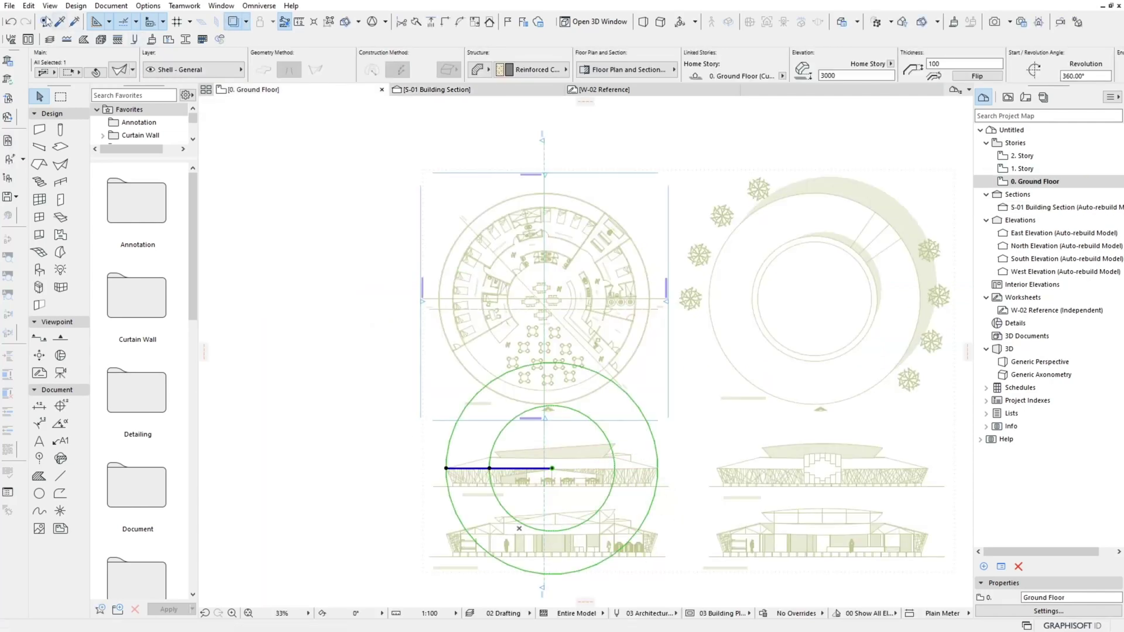
Cut the two shells from the ground floor and paste them onto 1. Story.
left_click(28, 5)
left_click(41, 95)
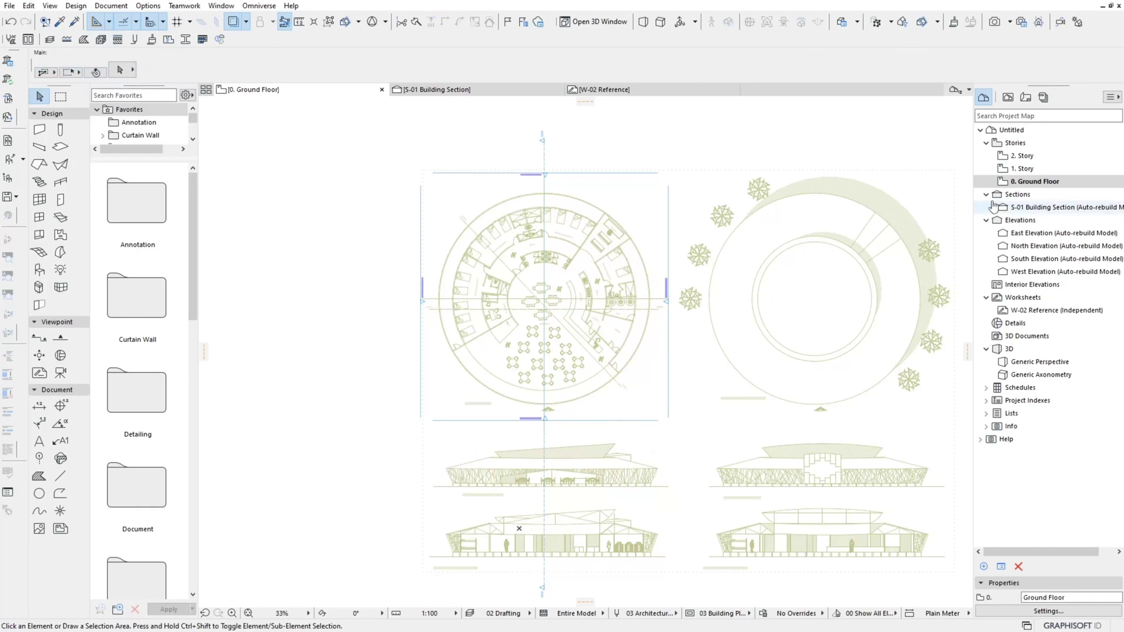
double_click(1023, 171)
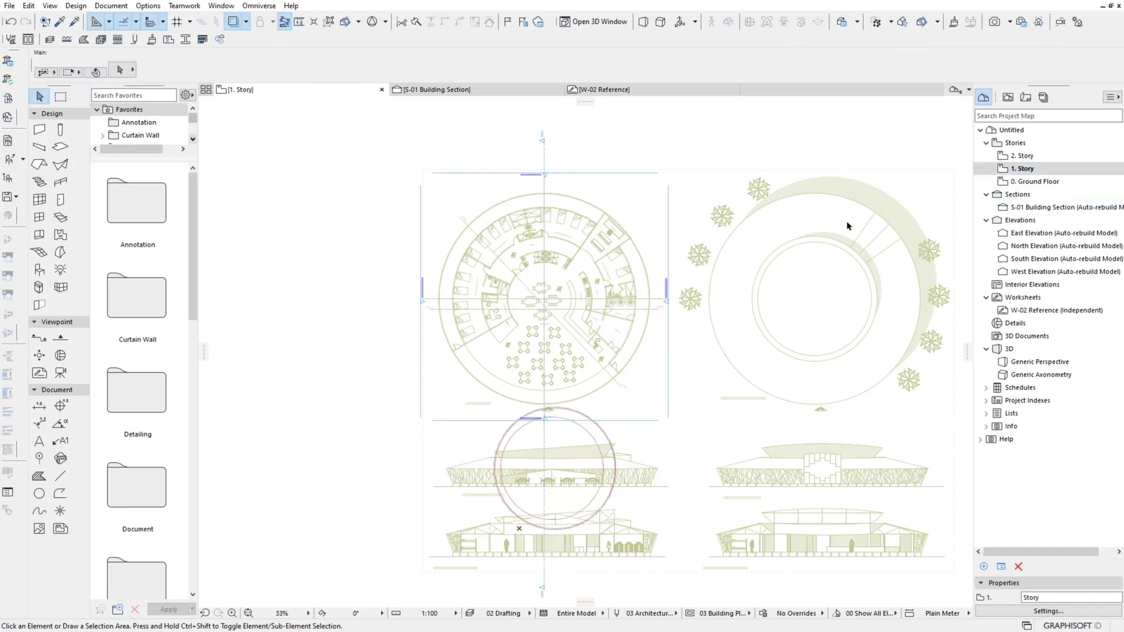
left_click(28, 5)
left_click(41, 96)
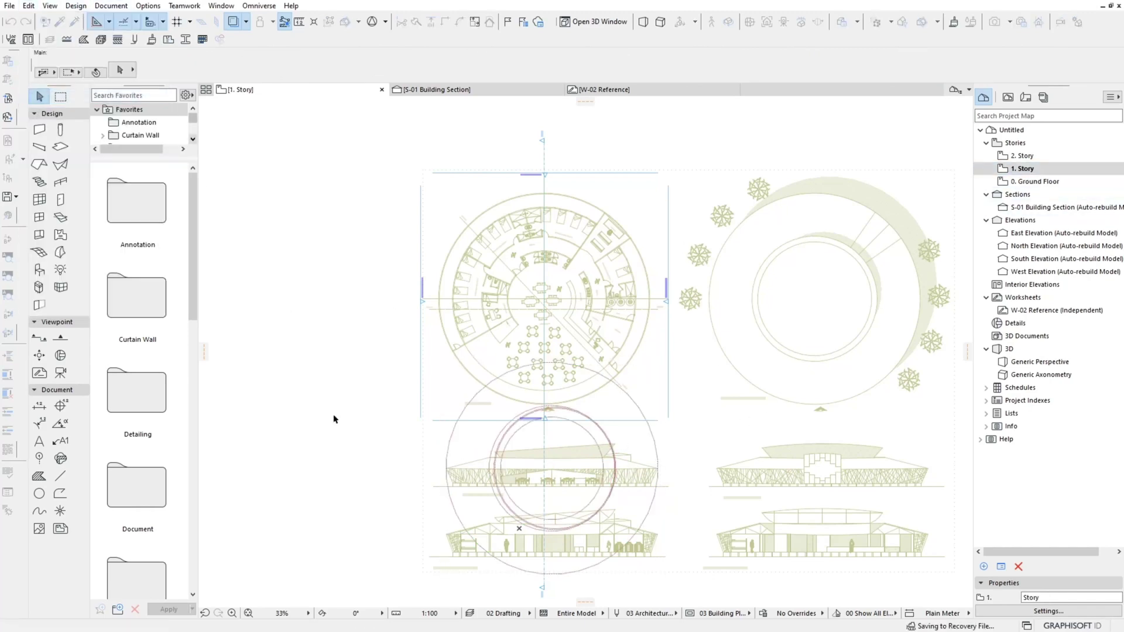
Centre the shells over the circular plan on 1. Story and return to the ground floor.
left_click(552, 469)
scroll(553, 344, "up", 5)
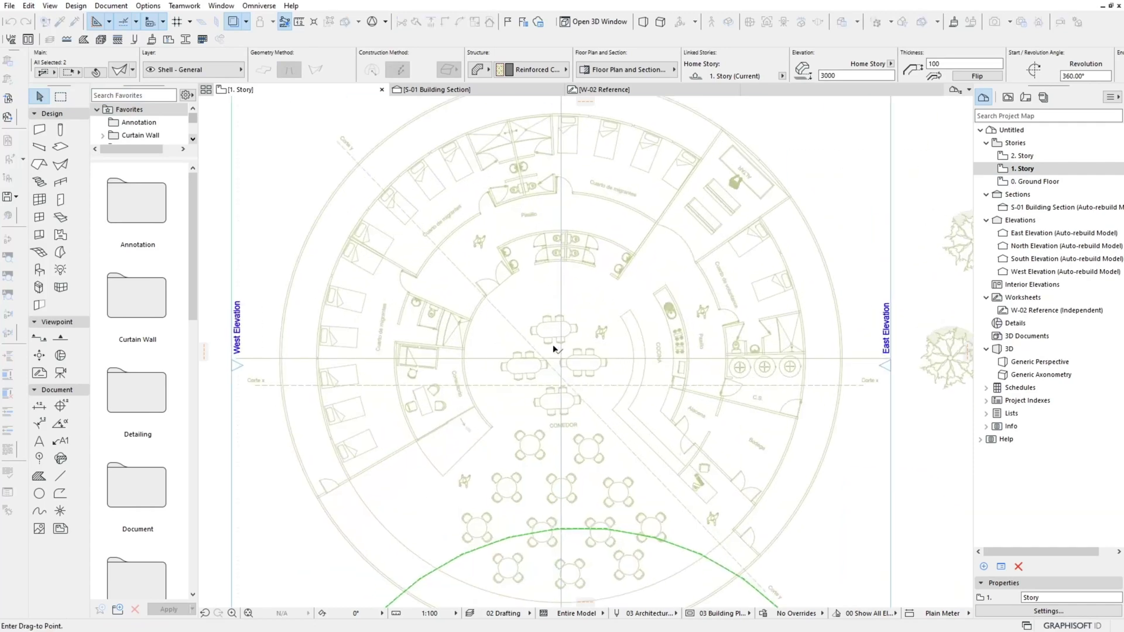
scroll(553, 352, "up", 3)
left_click(557, 375)
scroll(553, 374, "down", 8)
key("Escape")
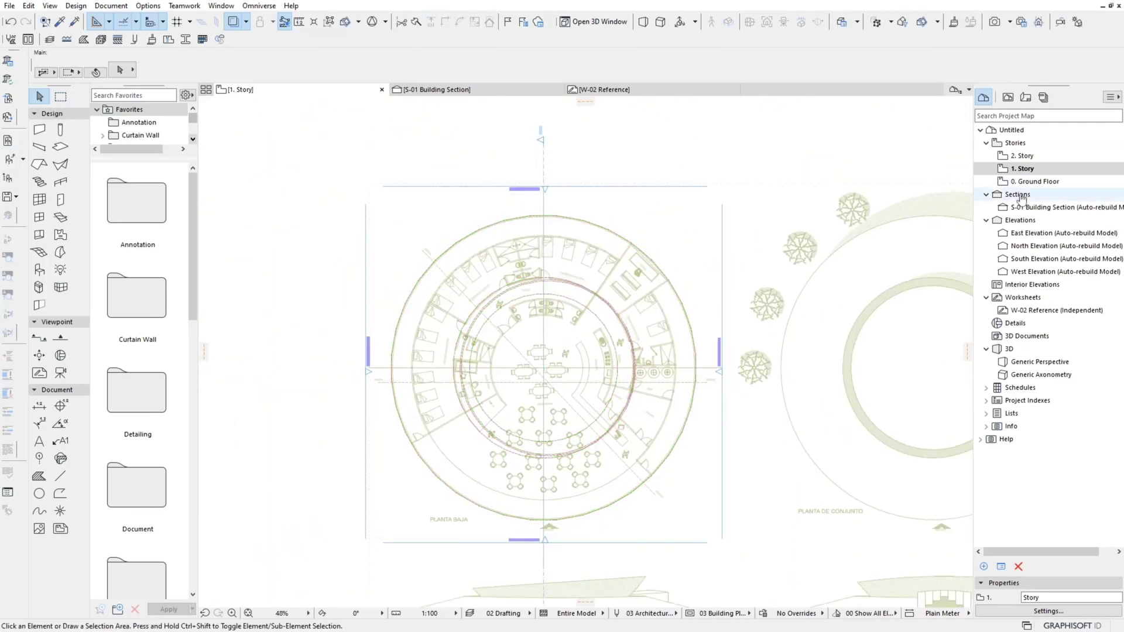
key("ctrl+Down")
left_click(39, 131)
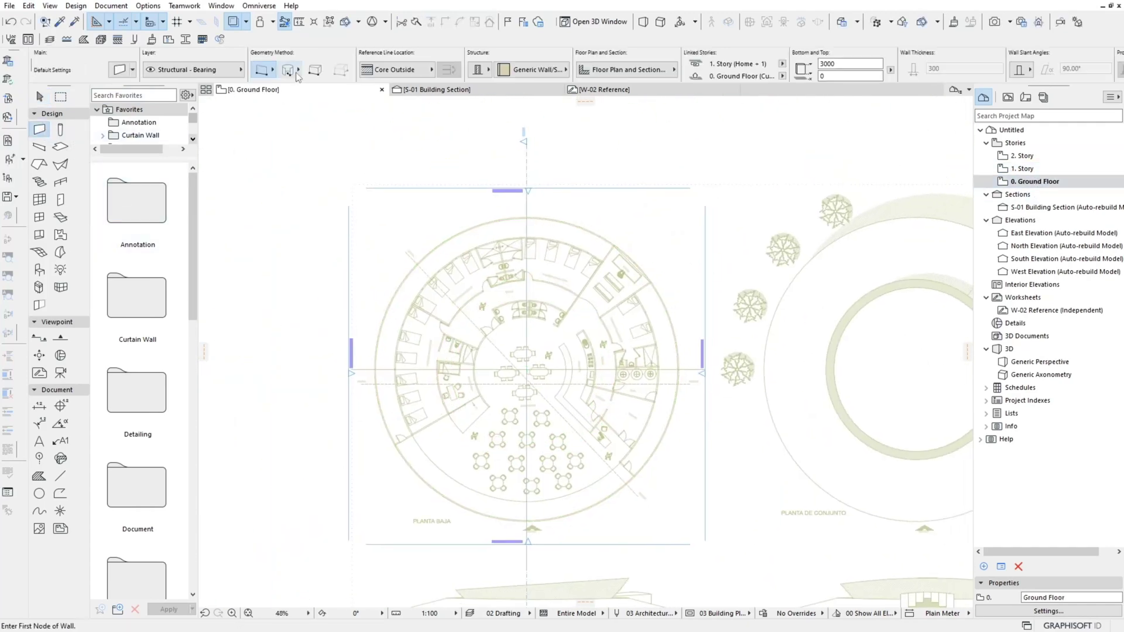
Set the wall structure to Glass, thickness 10, with a 70° slant.
left_click(533, 70)
type("l")
left_click(657, 103)
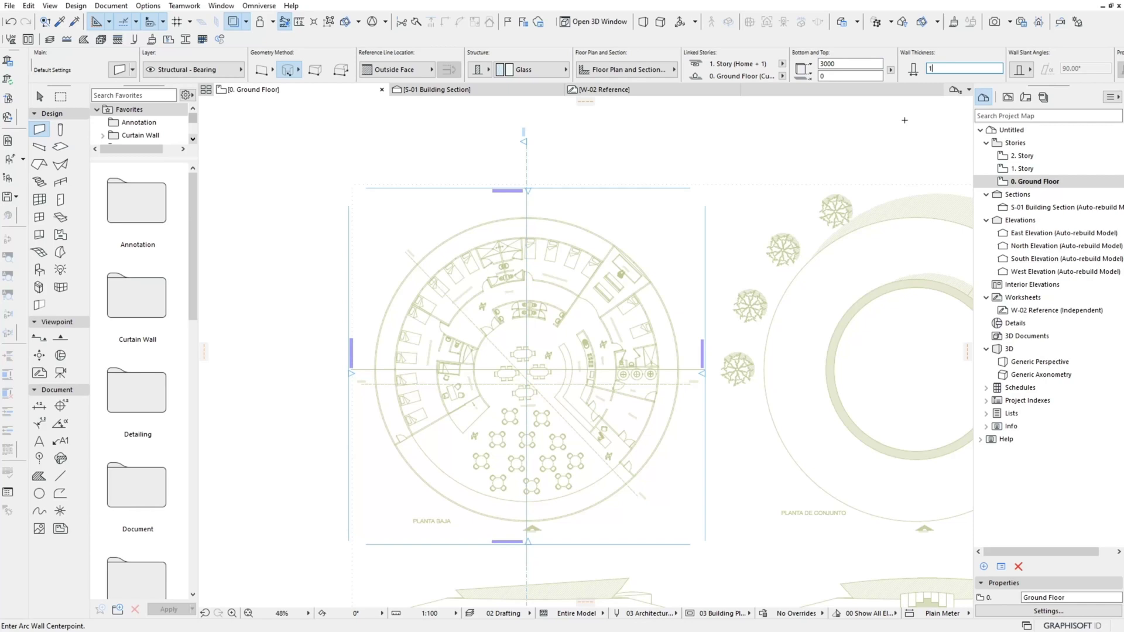
scroll(894, 63, "down", 3)
scroll(878, 70, "down", 3)
scroll(867, 76, "down", 3)
type("70")
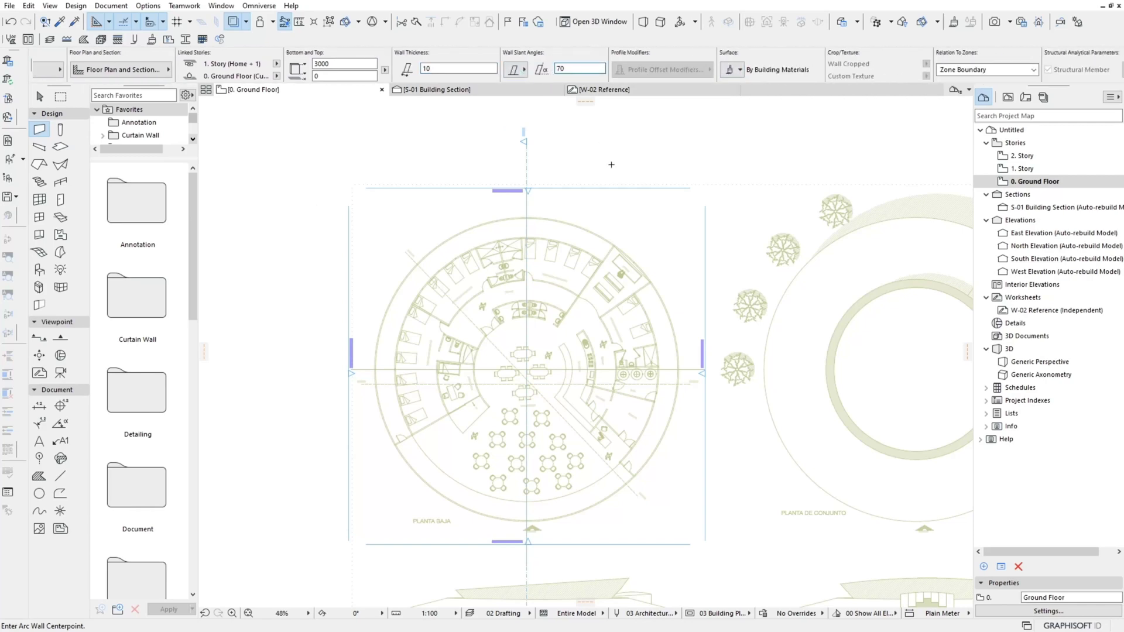
key("Return")
scroll(611, 165, "up", 5)
scroll(637, 364, "up", 8)
Draw a full circular wall centred on the plan, starting on its outer circle.
left_click(638, 364)
scroll(534, 334, "down", 4)
scroll(410, 263, "down", 5)
scroll(406, 252, "up", 5)
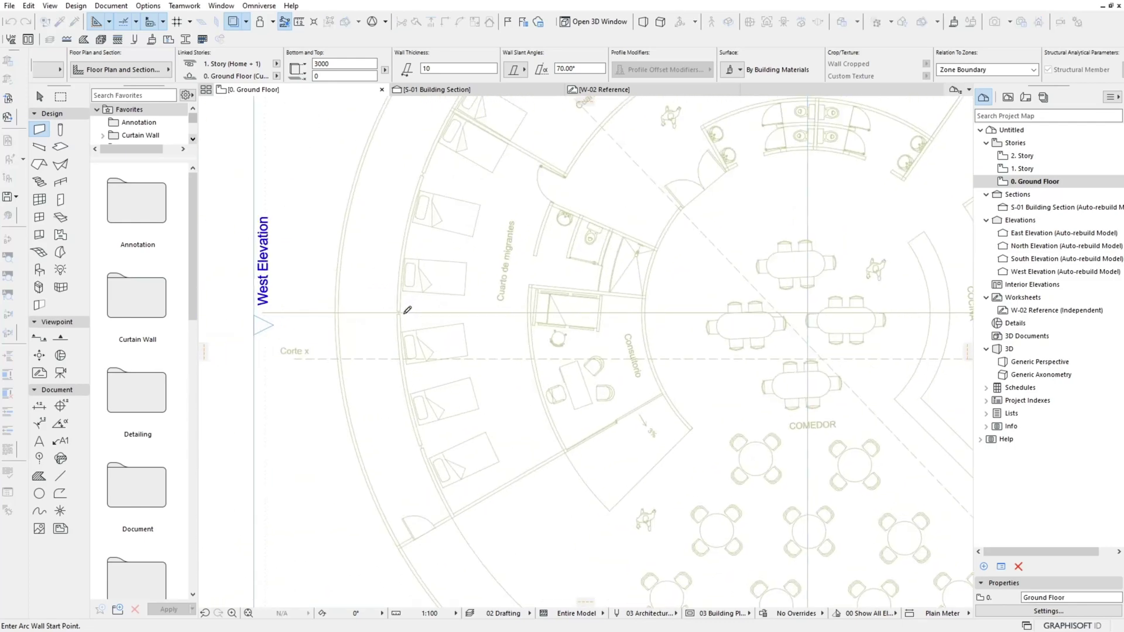
scroll(402, 305, "up", 3)
left_click(402, 305)
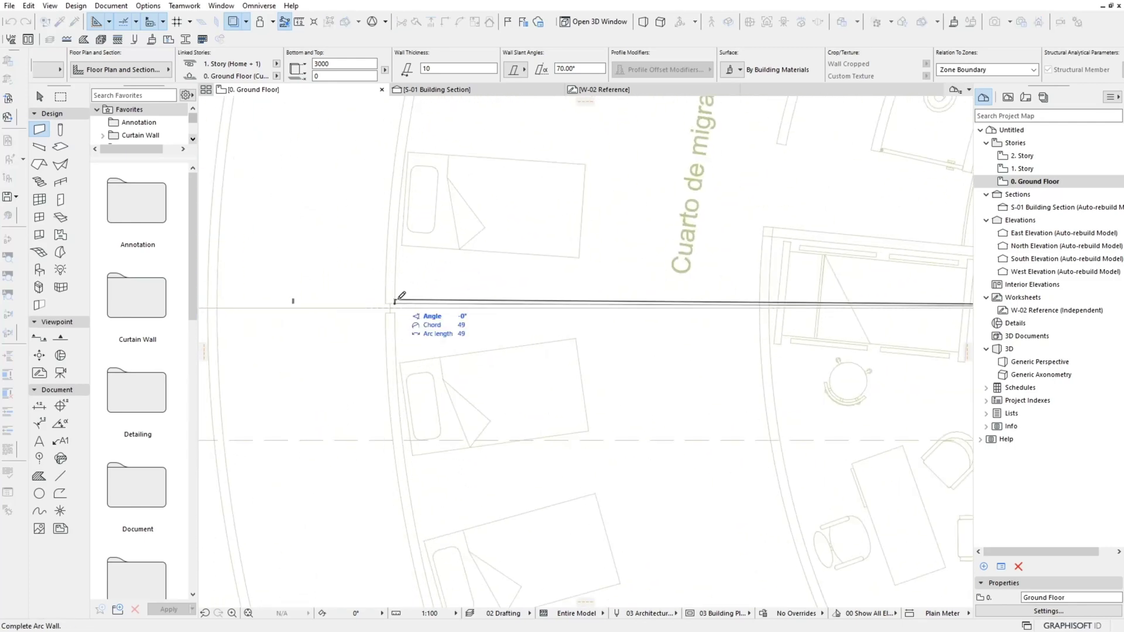
scroll(428, 240, "down", 5)
scroll(414, 239, "up", 4)
scroll(414, 238, "up", 3)
left_click(753, 213)
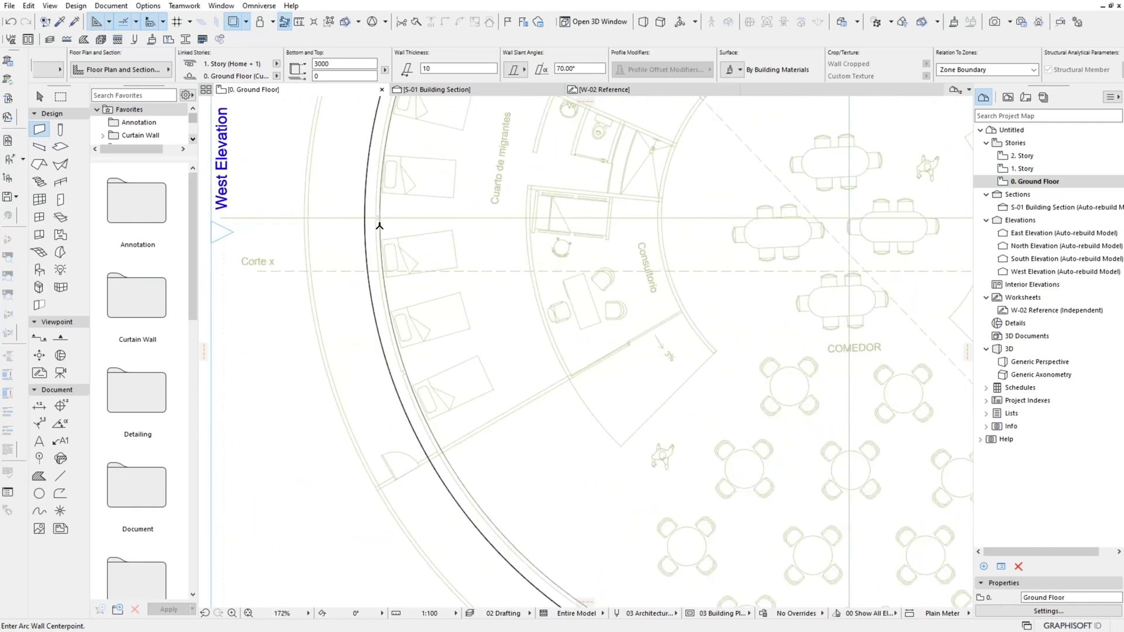
Set both circular walls' floor plan display to Projected with Overhead.
left_click(39, 97)
scroll(399, 299, "down", 3)
key("ctrl+a")
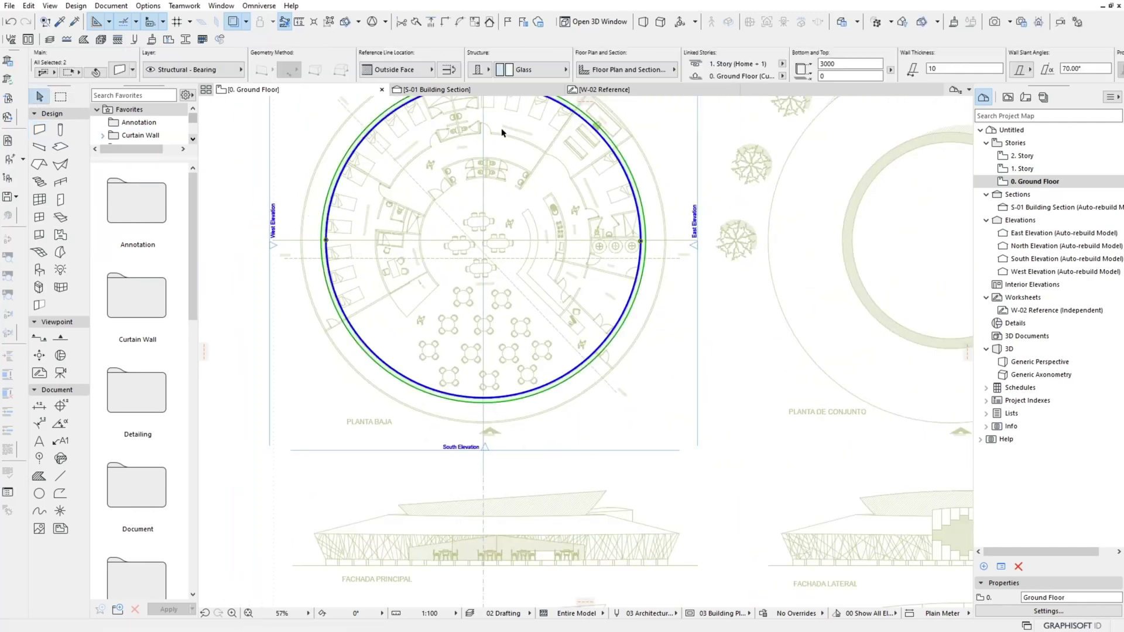
left_click(627, 69)
left_click(954, 91)
left_click(993, 103)
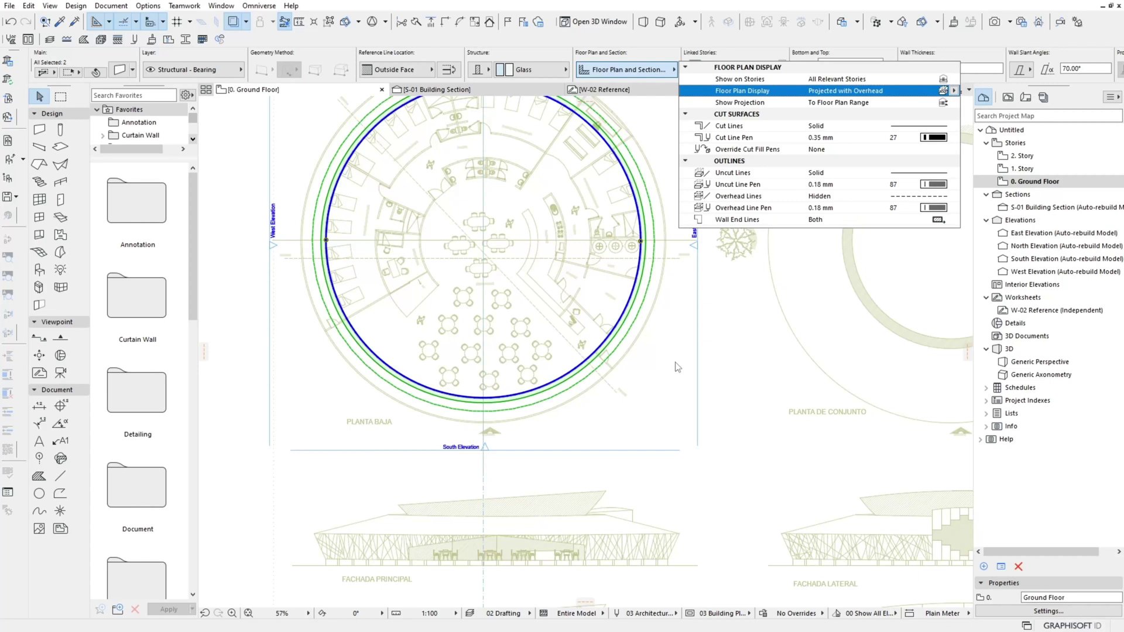
left_click(633, 414)
scroll(632, 414, "up", 2)
In section S-01, show the W-02 Reference worksheet as a trace underlay.
left_click(433, 89)
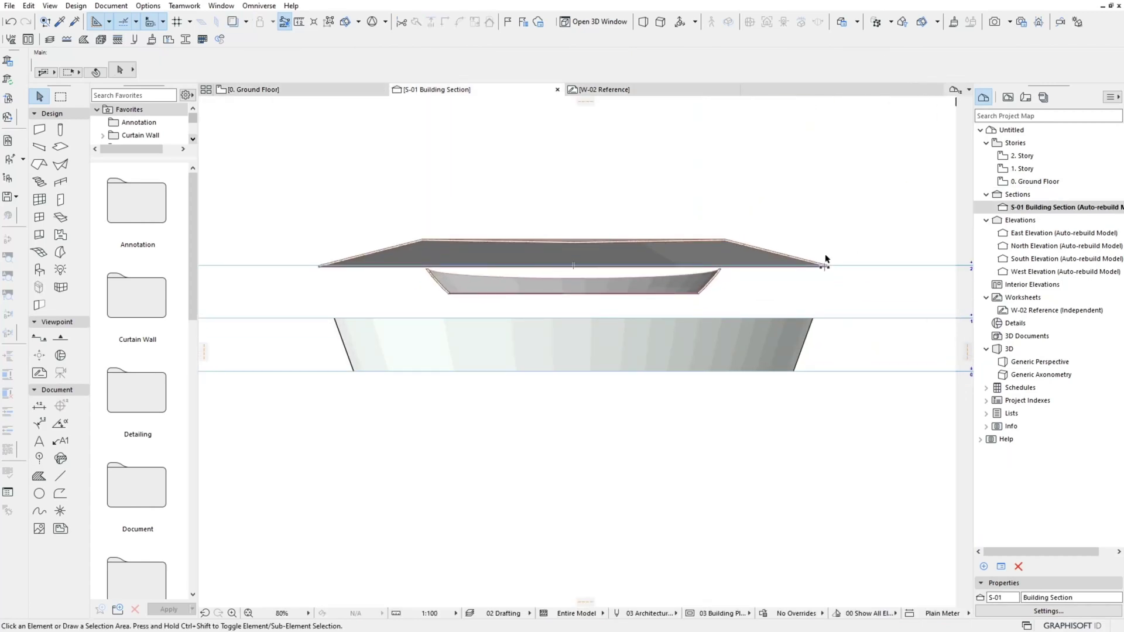
left_click(684, 252)
left_click(627, 440)
scroll(713, 445, "down", 2)
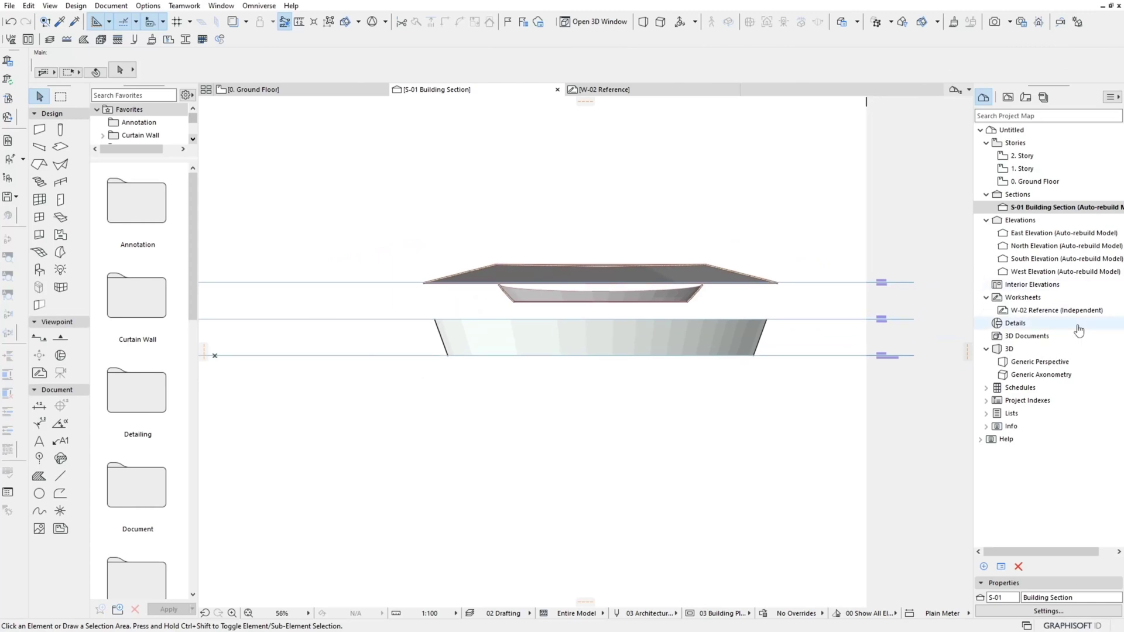
left_click(1071, 315)
right_click(1072, 317)
left_click(1031, 401)
scroll(753, 414, "down", 2)
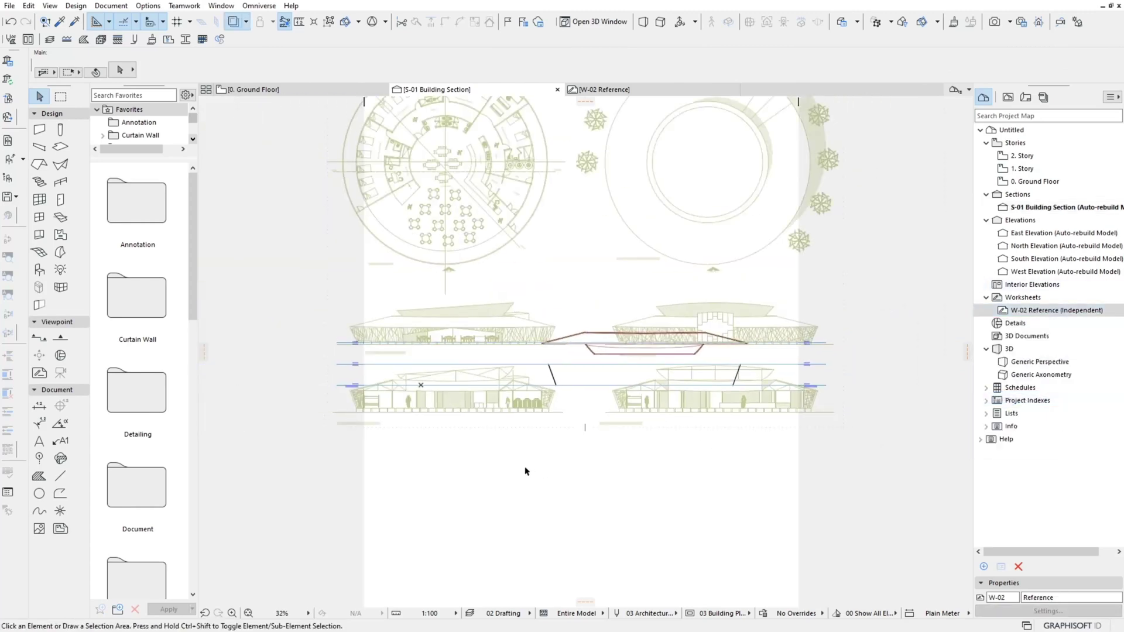
Move the trace reference drawing to a new position over the section.
left_click(258, 23)
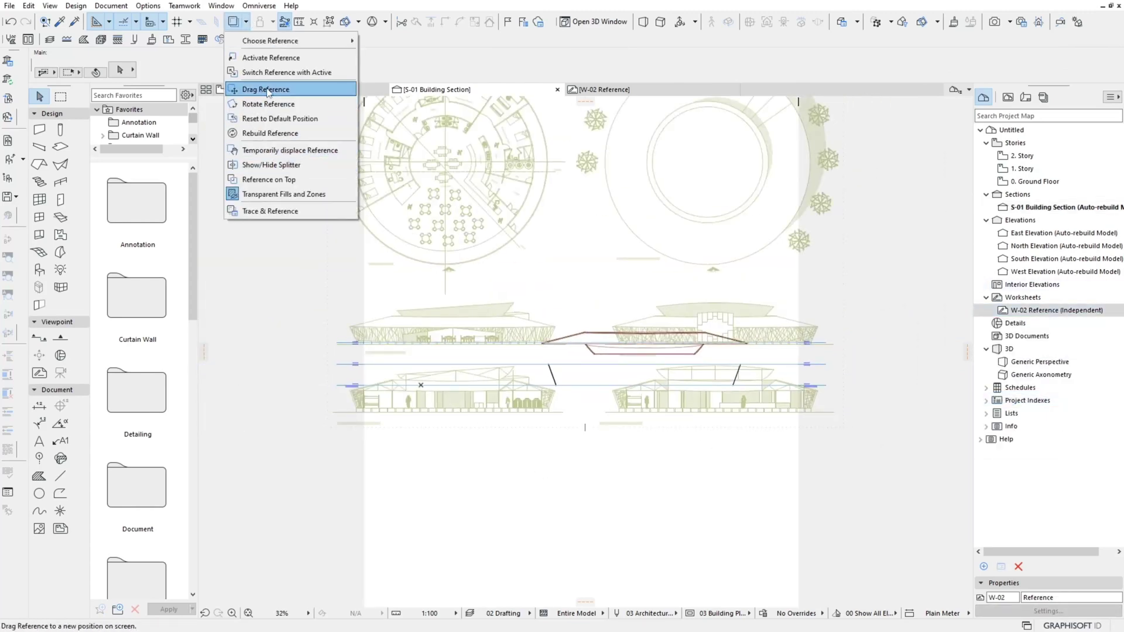
left_click(258, 85)
left_click(444, 290)
scroll(557, 465, "up", 5)
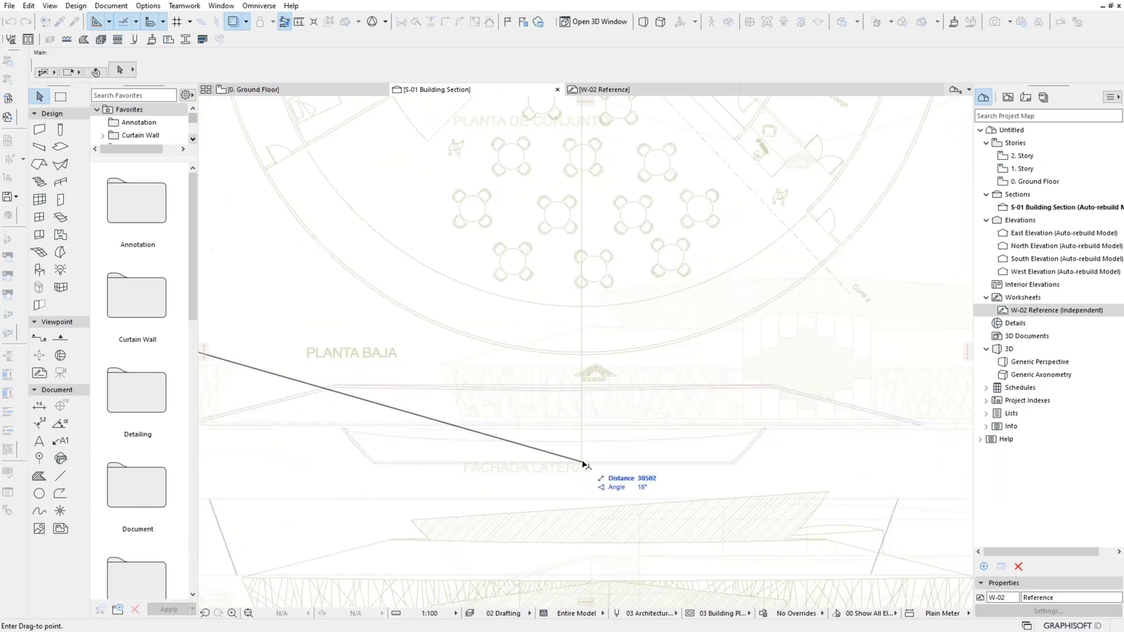
left_click(554, 462)
scroll(554, 352, "down", 4)
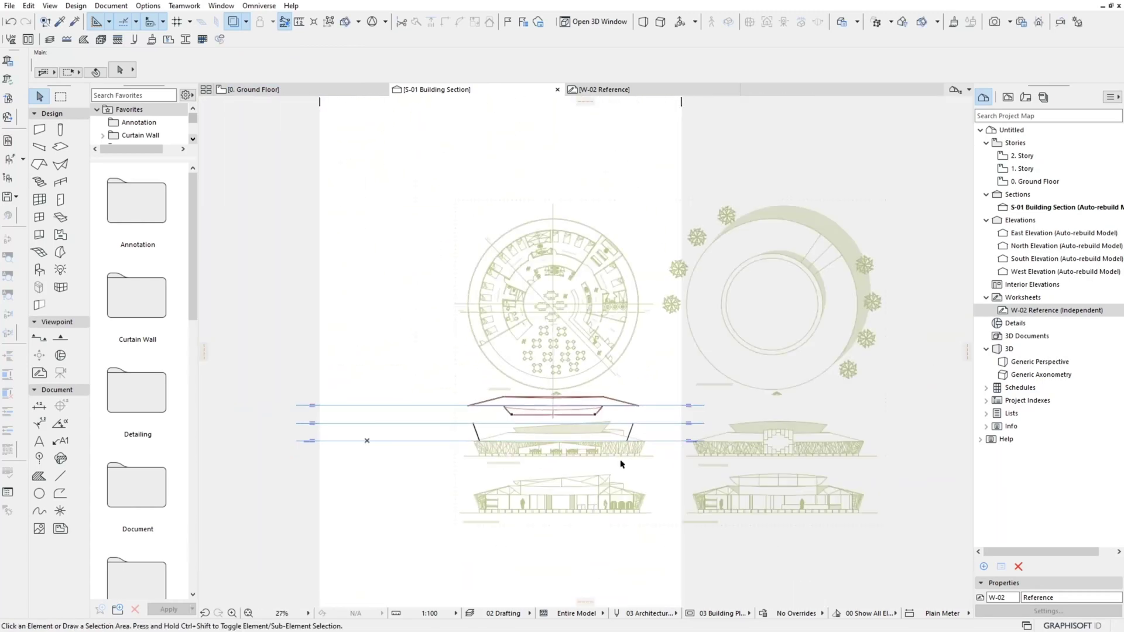
scroll(554, 351, "up", 2)
Rotate the trace reference drawing to finish aligning it with the section.
left_click(246, 21)
left_click(272, 108)
scroll(643, 437, "up", 5)
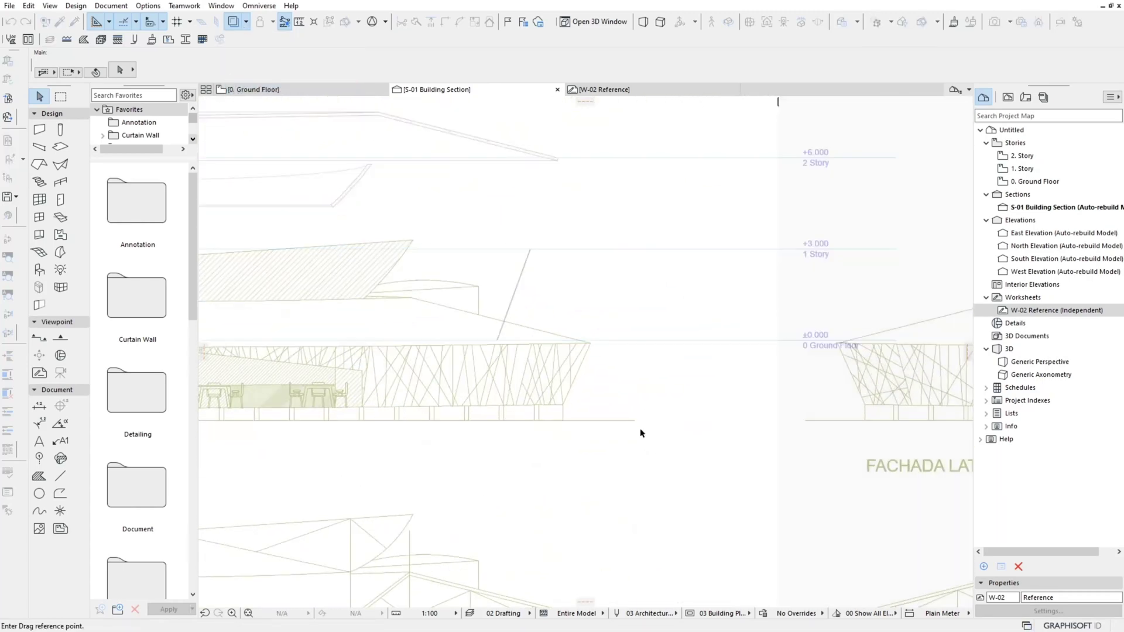
left_click(635, 351)
scroll(572, 389, "down", 3)
scroll(720, 289, "up", 3)
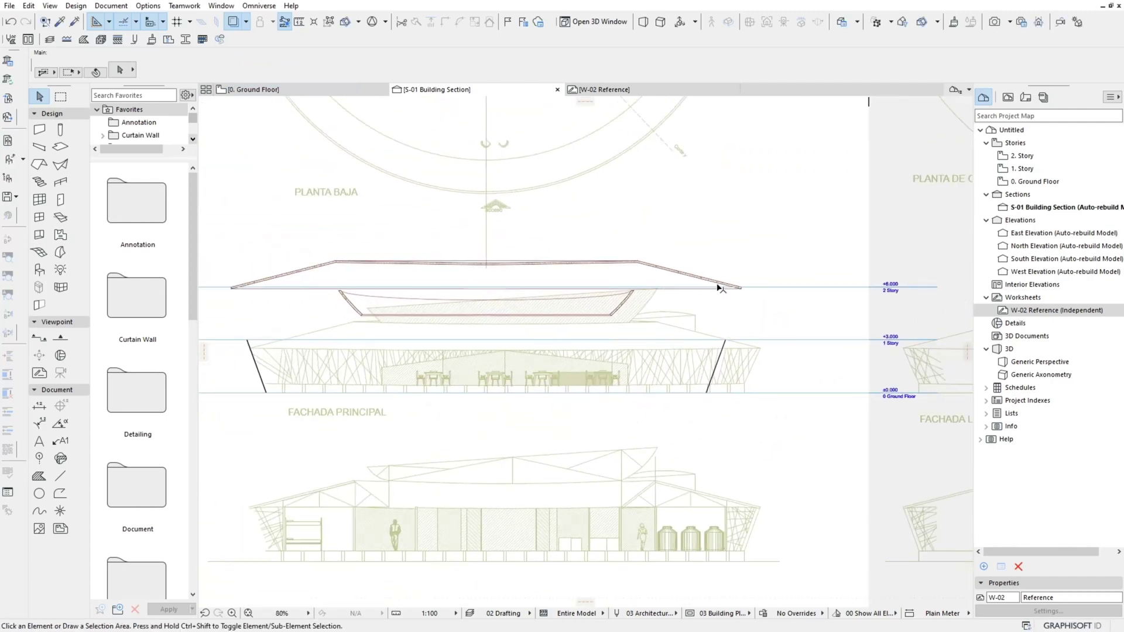
Select the roof shell in the section and grab its right end.
left_click(741, 293)
scroll(752, 318, "up", 1)
scroll(750, 243, "up", 1)
left_click(735, 273)
scroll(737, 378, "down", 2)
scroll(737, 378, "down", 2)
Drop the shell end at the traced roof height, then cancel the height-handle adjustment.
left_click(364, 334)
scroll(481, 332, "up", 4)
scroll(482, 332, "down", 2)
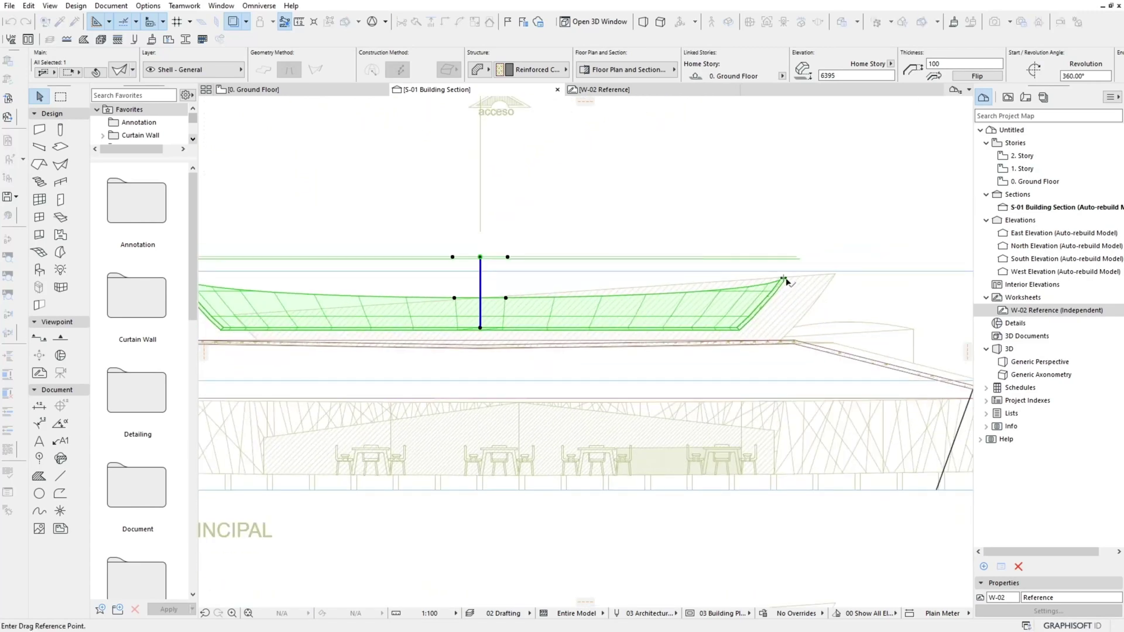
scroll(787, 281, "down", 1)
scroll(794, 280, "up", 3)
left_click(409, 259)
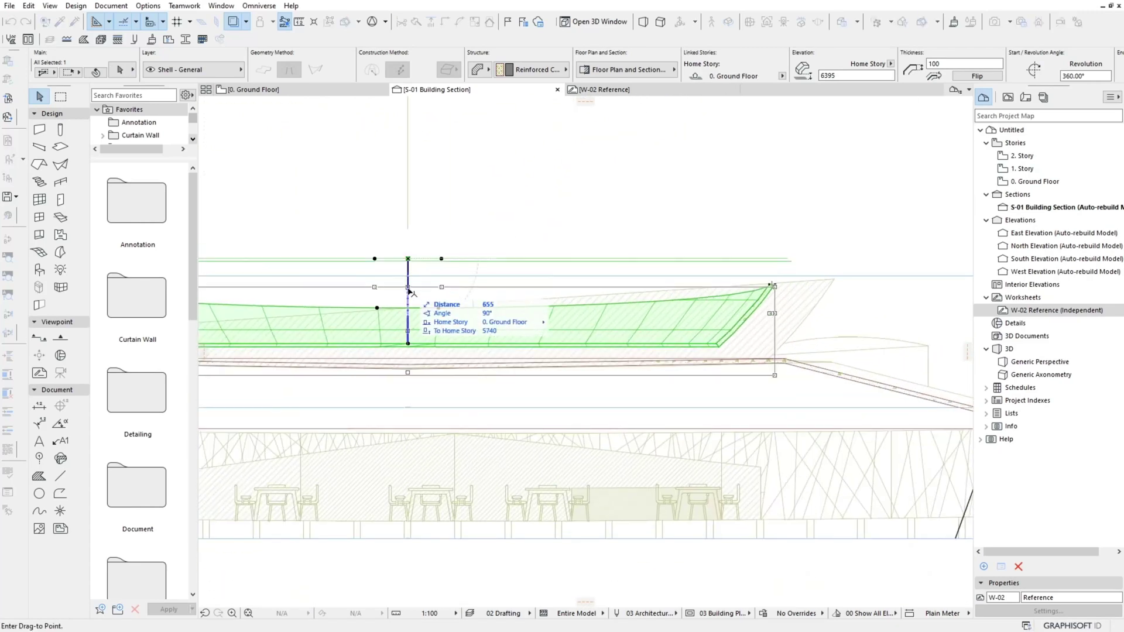
scroll(835, 280, "up", 2)
scroll(787, 303, "down", 2)
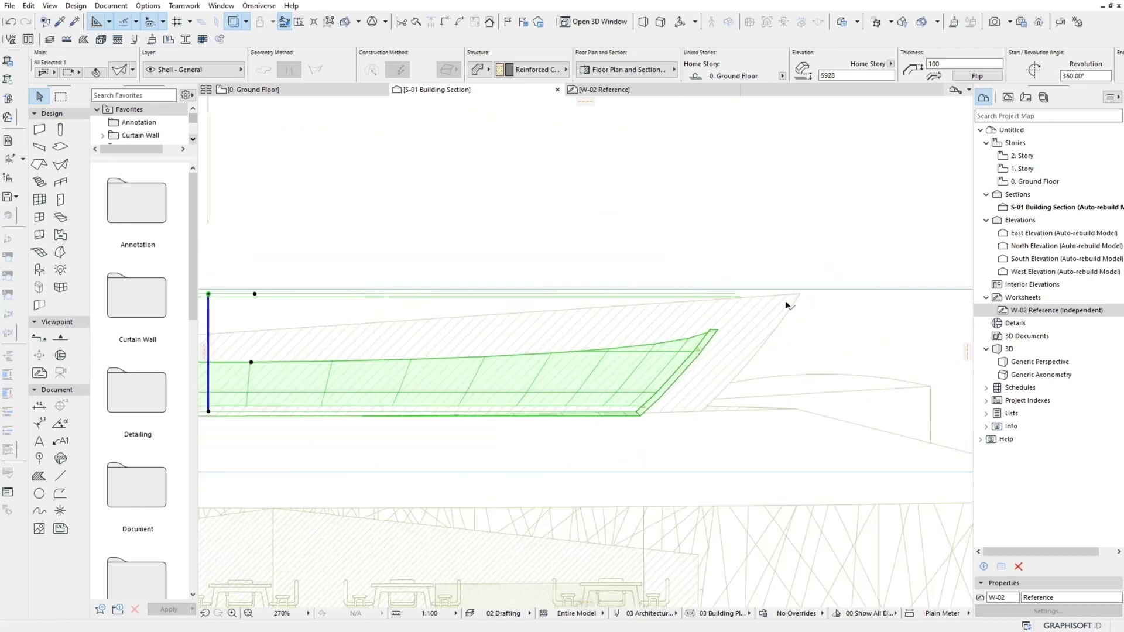
scroll(787, 303, "down", 3)
key("Escape")
key("Escape")
scroll(522, 421, "down", 2)
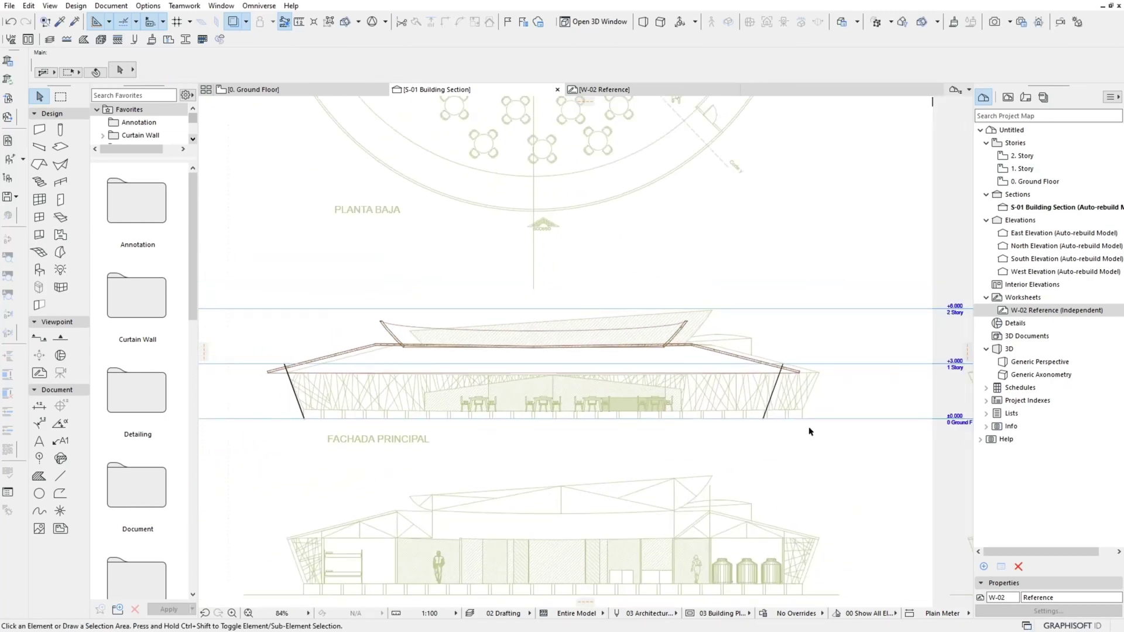
Move the reference drawing so its roof line meets the section's roof.
left_click(272, 21)
left_click(284, 72)
scroll(841, 434, "up", 2)
scroll(831, 440, "up", 2)
scroll(865, 320, "up", 2)
left_click(859, 306)
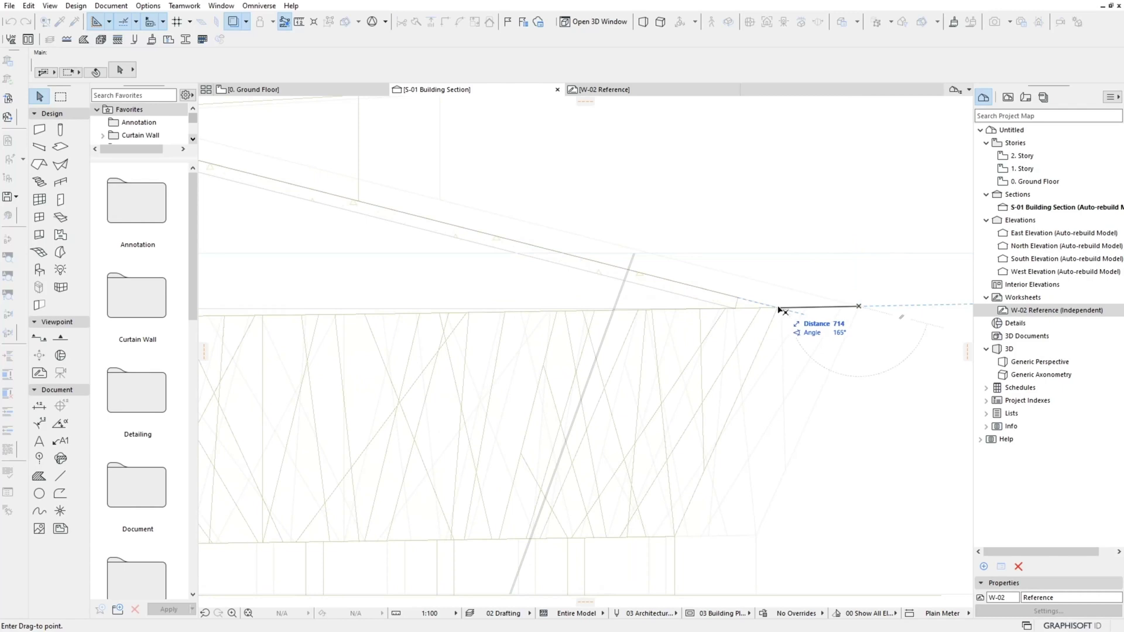
left_click(771, 308)
scroll(841, 389, "down", 3)
scroll(527, 468, "down", 3)
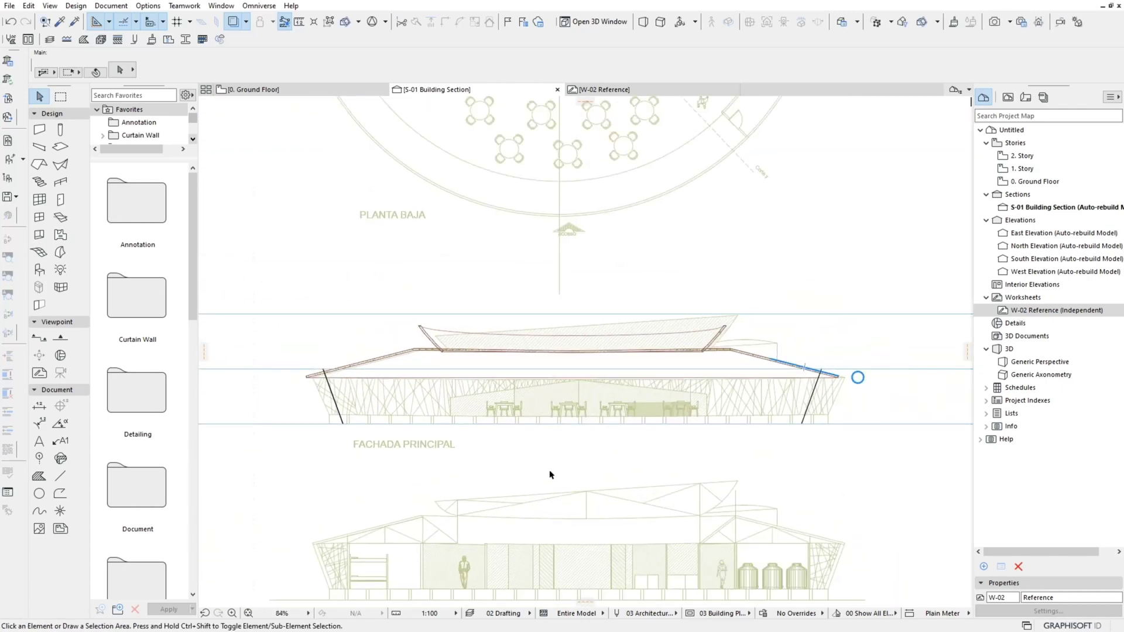
left_click(549, 471)
key("Escape")
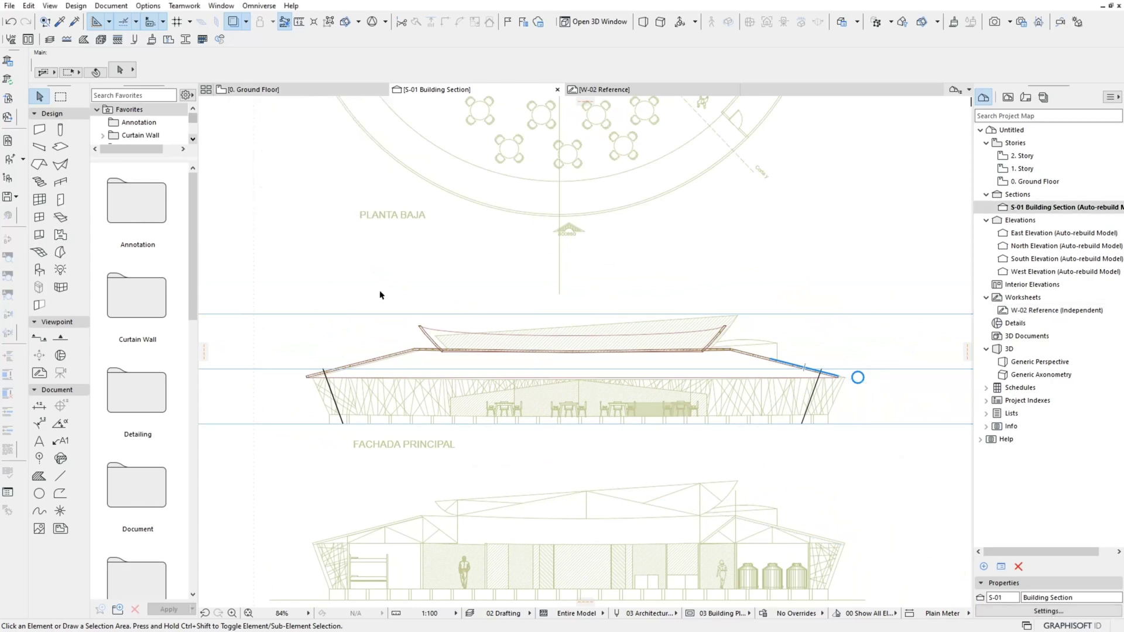
Show the pavilion in 3D and orbit to inspect the shells over the glass wall.
key("F3")
scroll(590, 347, "up", 5)
scroll(732, 415, "down", 3)
mouse_move(529, 443)
middle_mouse_down("shift")
mouse_move(447, 485)
mouse_move(422, 439)
middle_mouse_up("shift")
left_click(492, 484)
key("Escape")
left_click_drag(403, 484, 262, 432)
mouse_move(262, 432)
middle_mouse_down("shift")
mouse_move(319, 437)
mouse_move(302, 392)
middle_mouse_up("shift")
Suspend groups and trim the slanted glass walls to the roof shell.
left_click(302, 392)
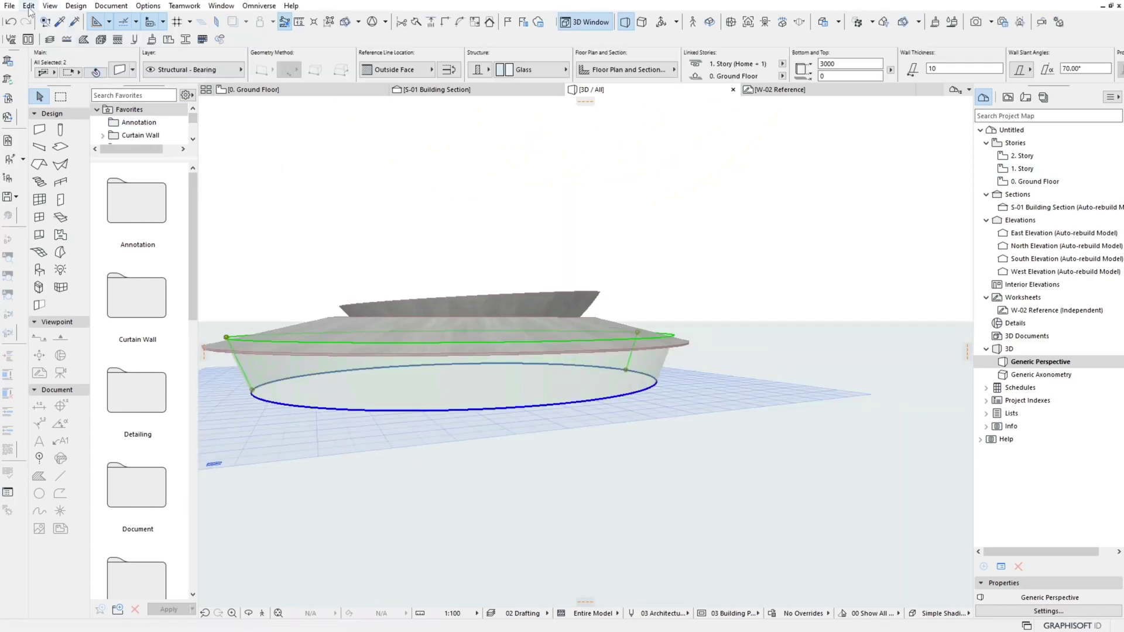
left_click(29, 5)
left_click(229, 220)
left_click(686, 344, "shift")
right_click(688, 343)
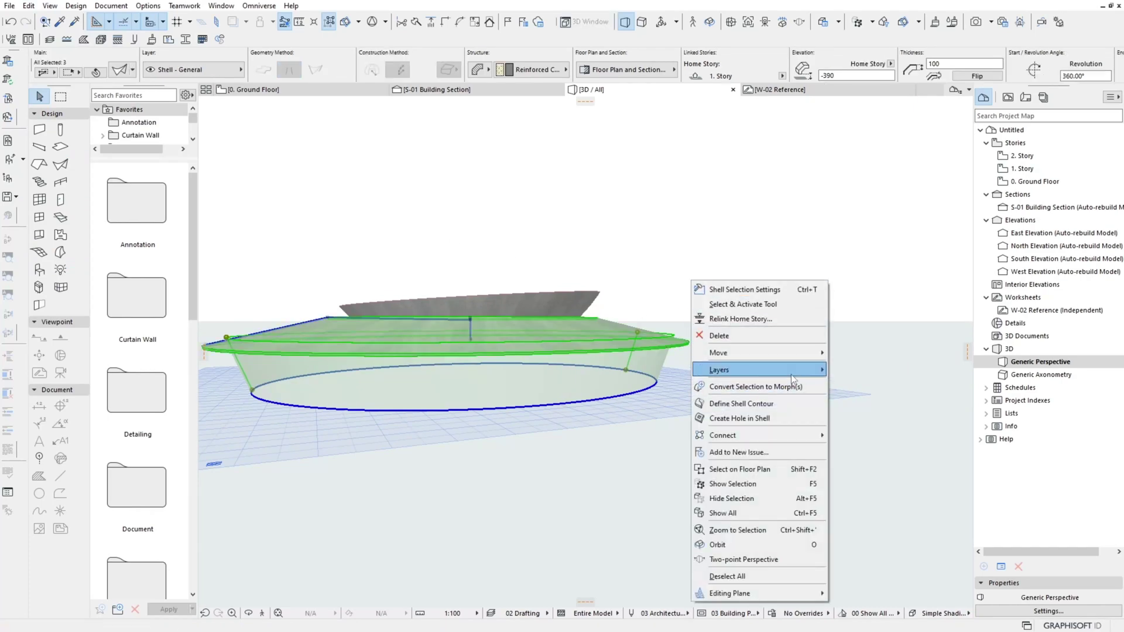
left_click(861, 436)
key("Return")
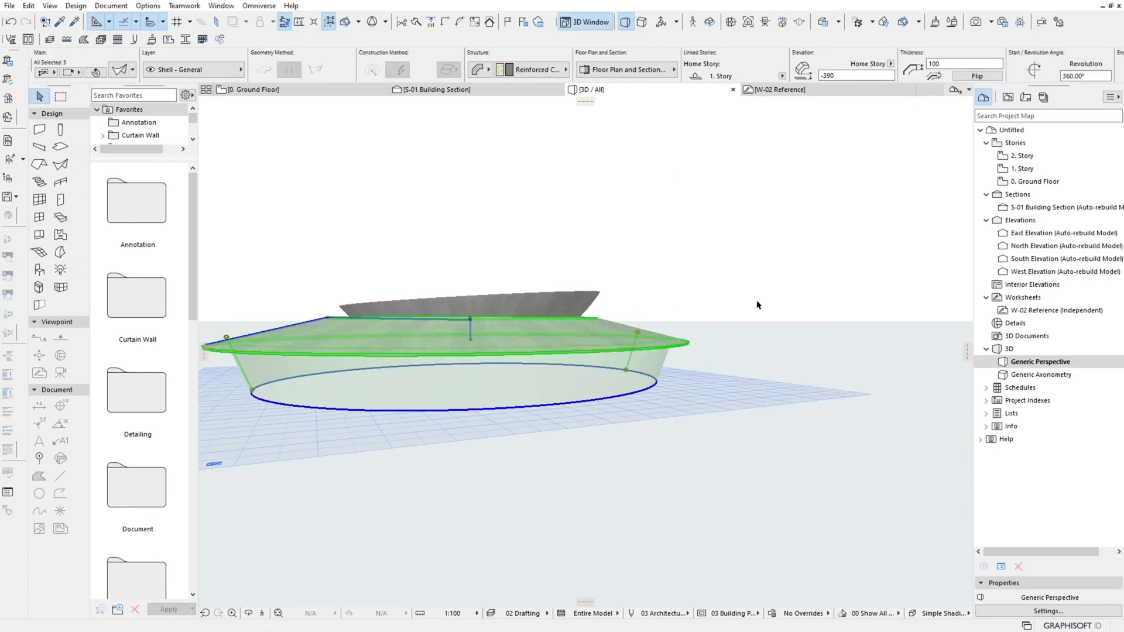
On the ground floor plan, apply the Structural Slab favorite for a floor slab.
key("F2")
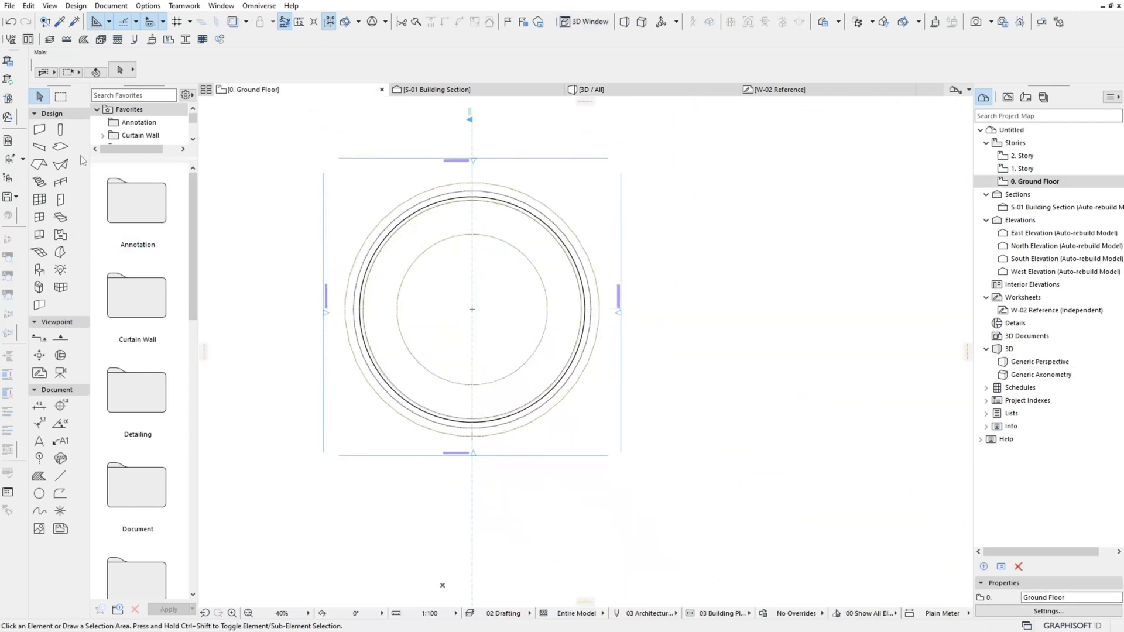
left_click(60, 147)
double_click(219, 308)
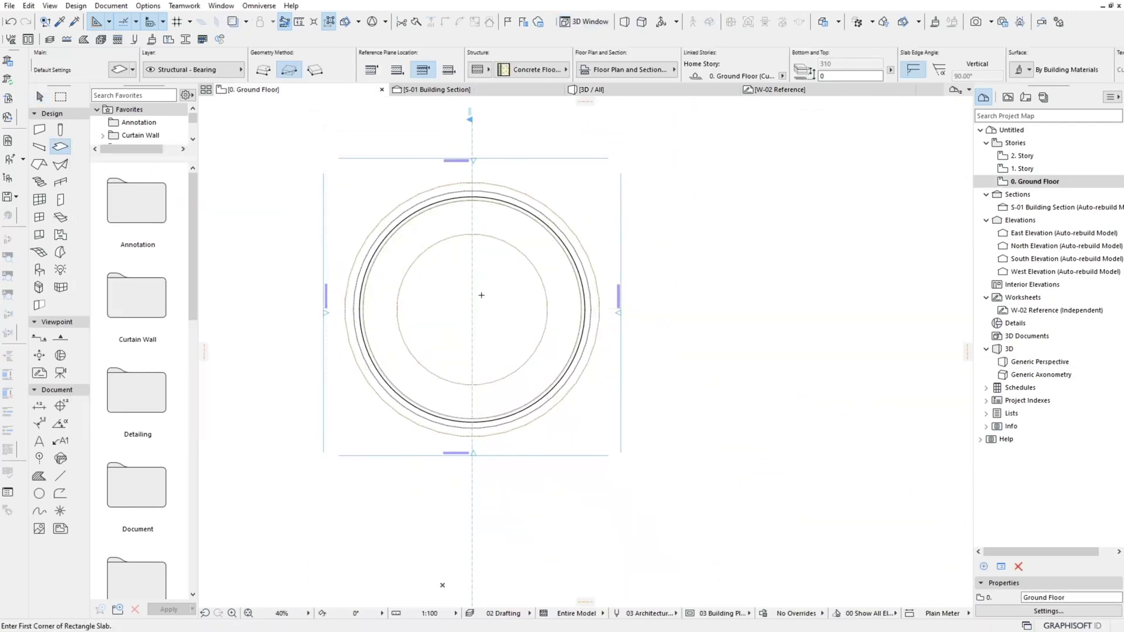
scroll(425, 281, "up", 2)
Return to the 3D view and bring up the Worksheets options in the Project Map.
left_click(621, 94)
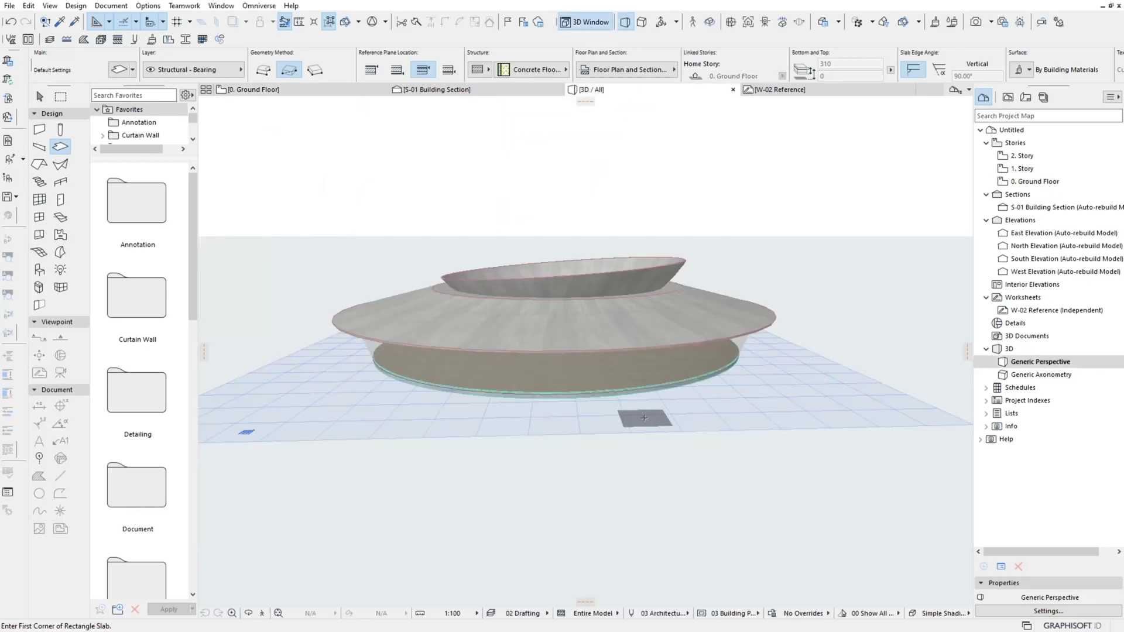
scroll(665, 421, "up", 2)
scroll(647, 404, "up", 2)
scroll(620, 407, "up", 1)
scroll(621, 407, "down", 2)
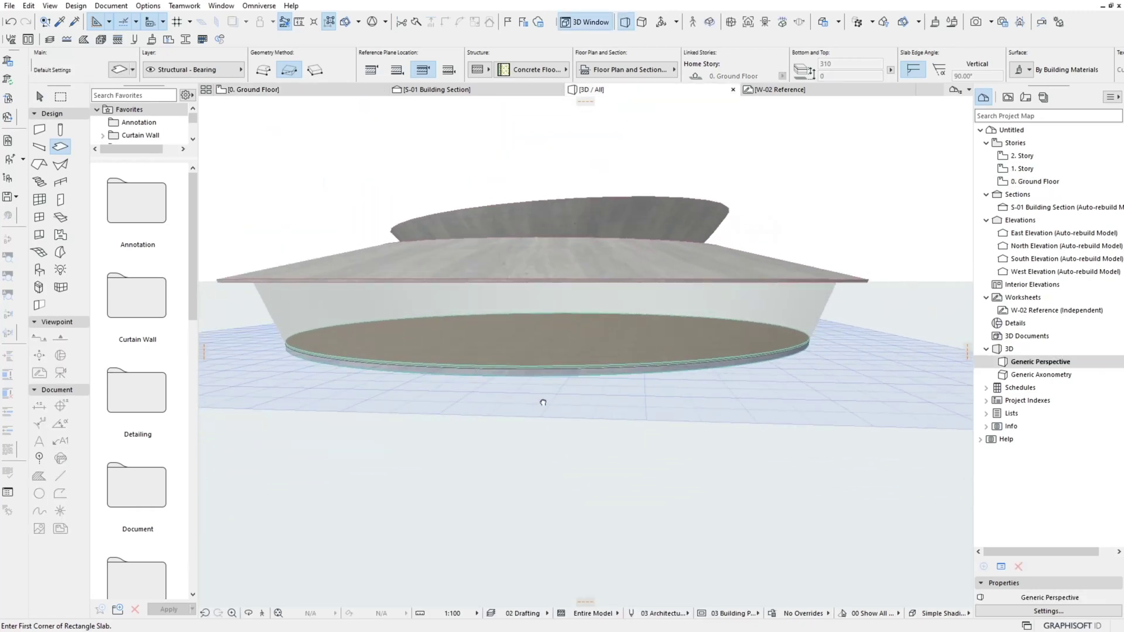
left_click(1044, 311)
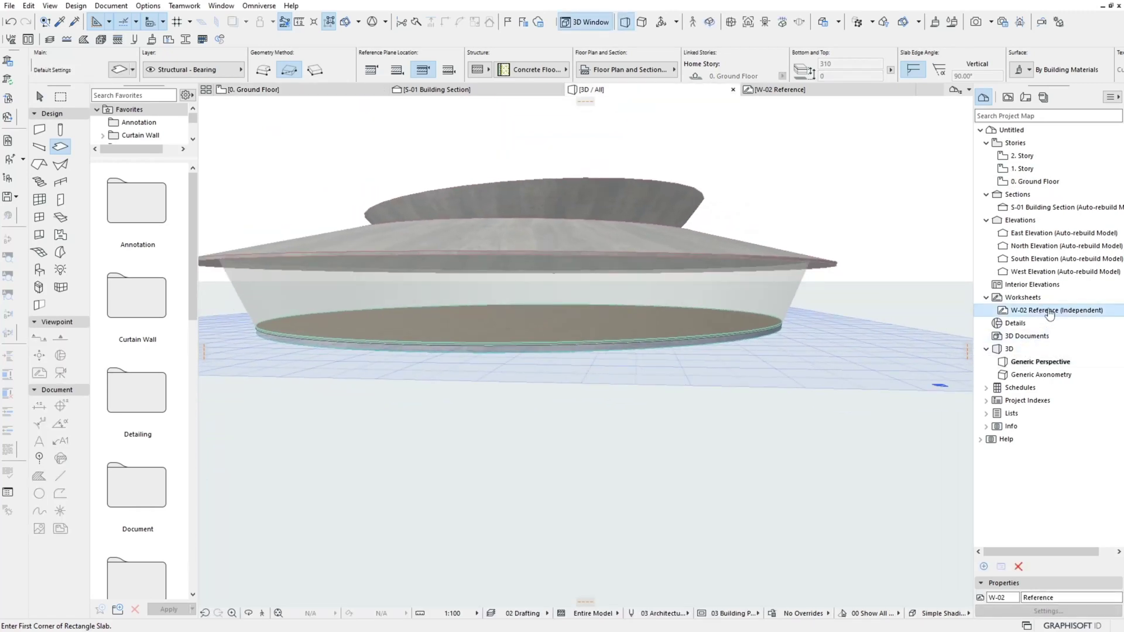
right_click(1041, 299)
Create independent worksheet W-03 'Wall trace' and start a rectangular polyline at the origin.
left_click(1042, 305)
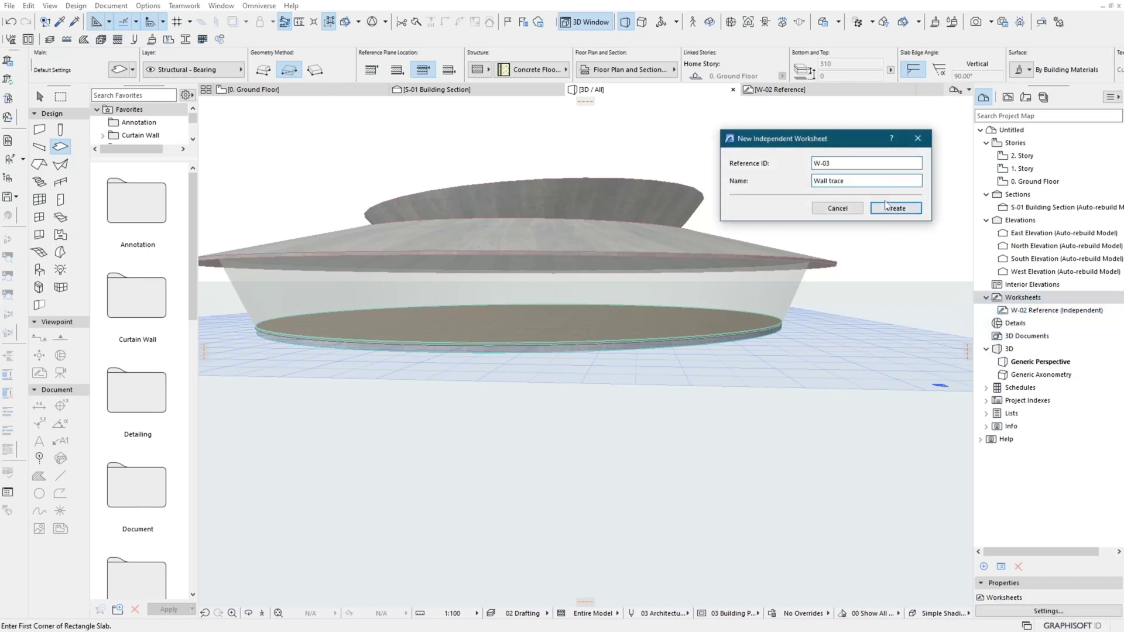
left_click(885, 206)
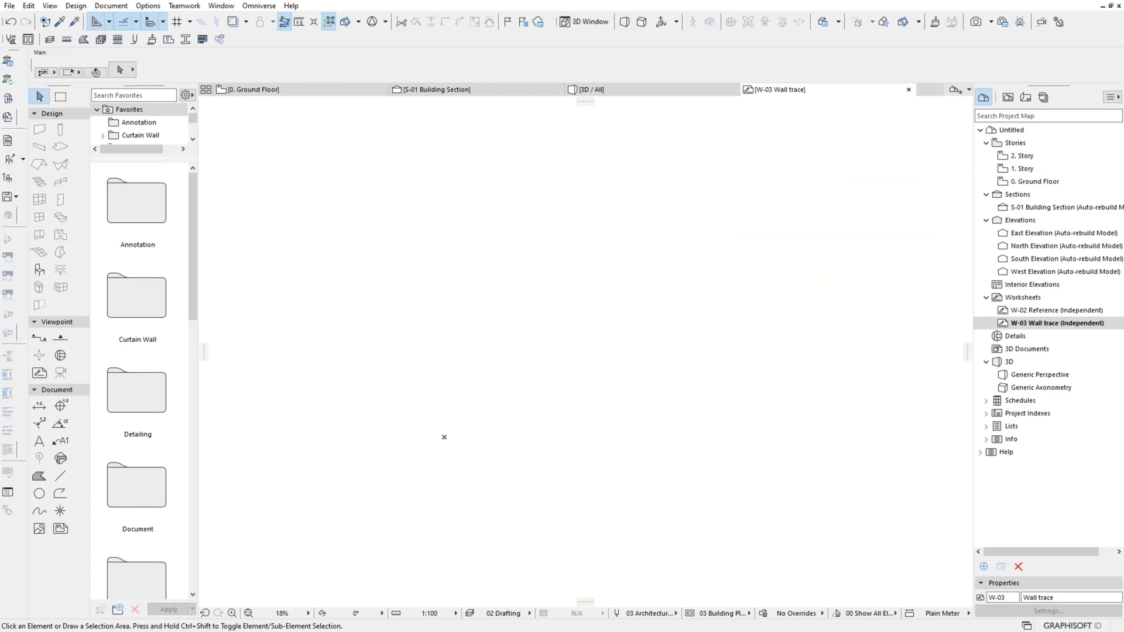
left_click(60, 494)
left_click(289, 69)
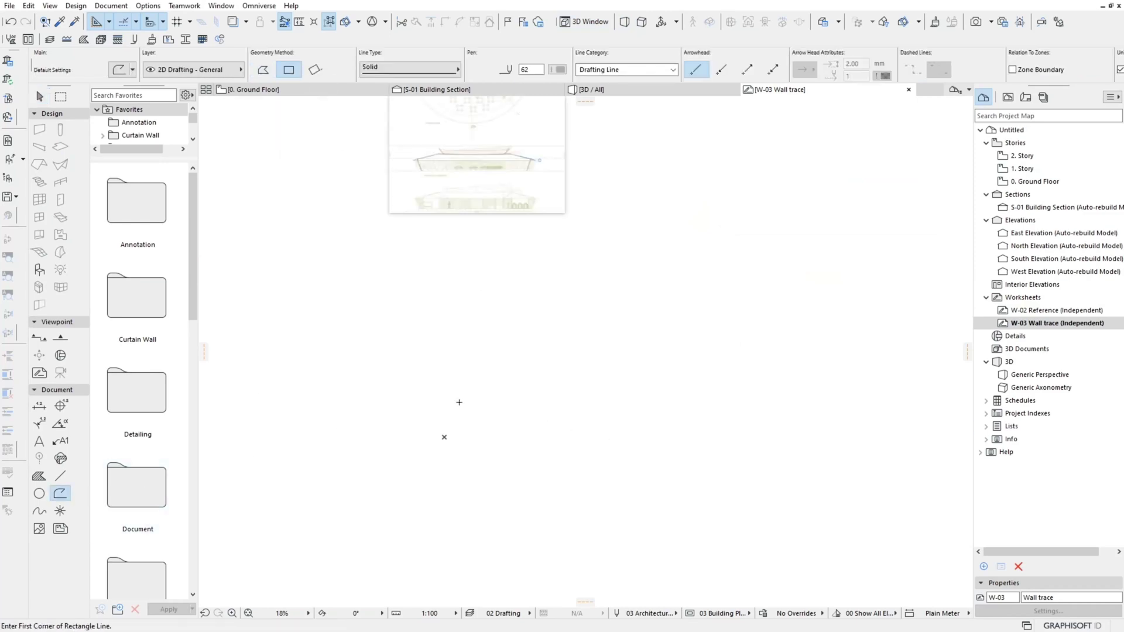
left_click(445, 437)
scroll(602, 369, "up", 3)
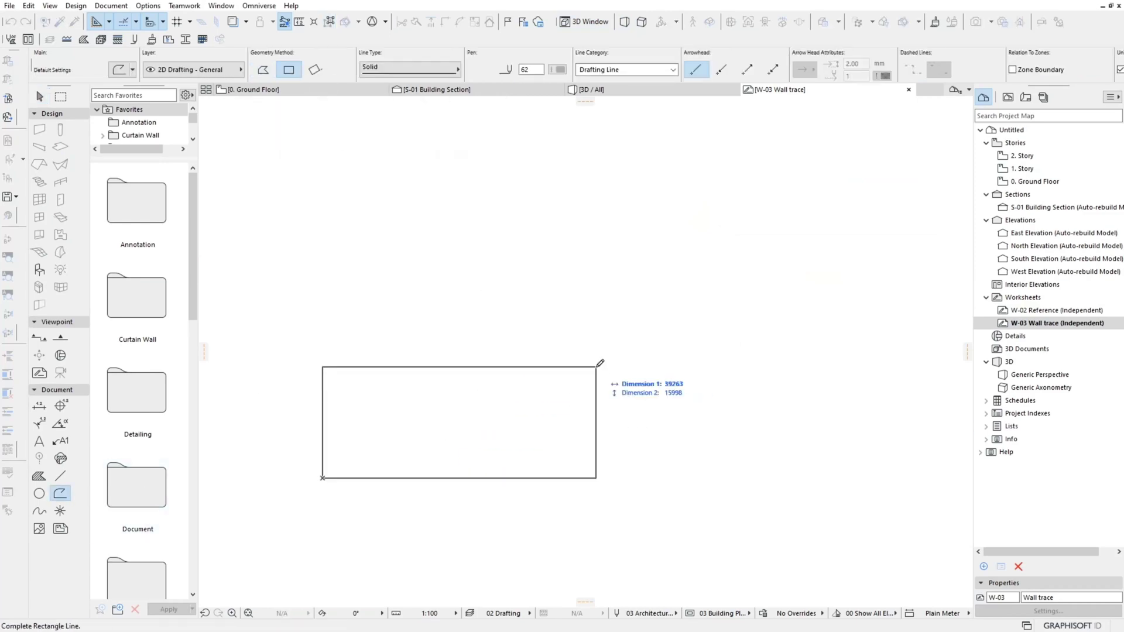
Finish the rectangle on the Wall trace worksheet with a 6000 side length.
type("6000")
key("Tab")
scroll(366, 455, "up", 3)
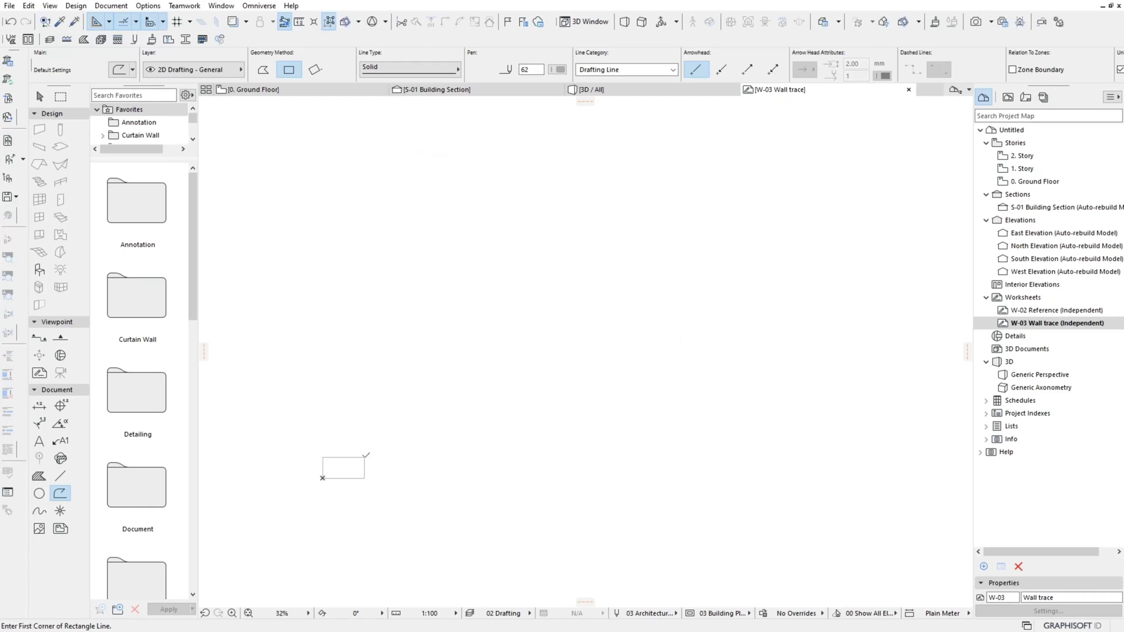
scroll(424, 439, "up", 2)
scroll(424, 439, "down", 1)
Switch to the Line tool and check its pen setting (pen 21).
left_click(60, 476)
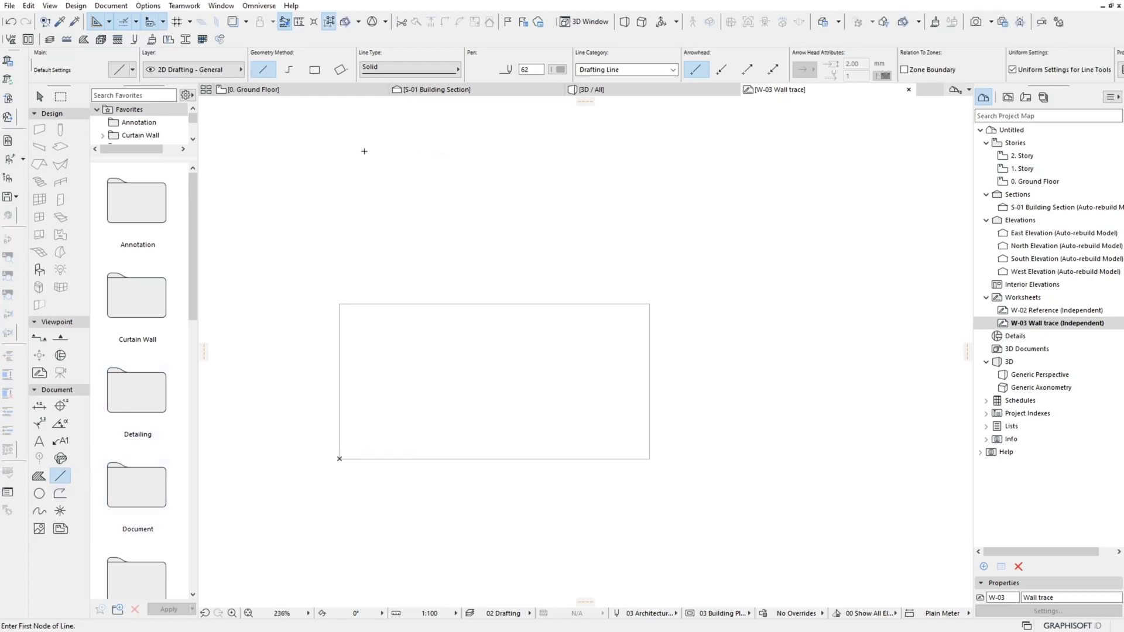
left_click(557, 69)
key("Escape")
scroll(428, 250, "up", 1)
Draw crisscrossing slanted lines across the left half of the rectangle.
left_click(306, 368)
left_click(415, 513)
left_click(343, 507)
left_click(393, 292)
left_click(446, 295)
left_click(357, 507)
left_click(310, 316)
left_click(402, 525)
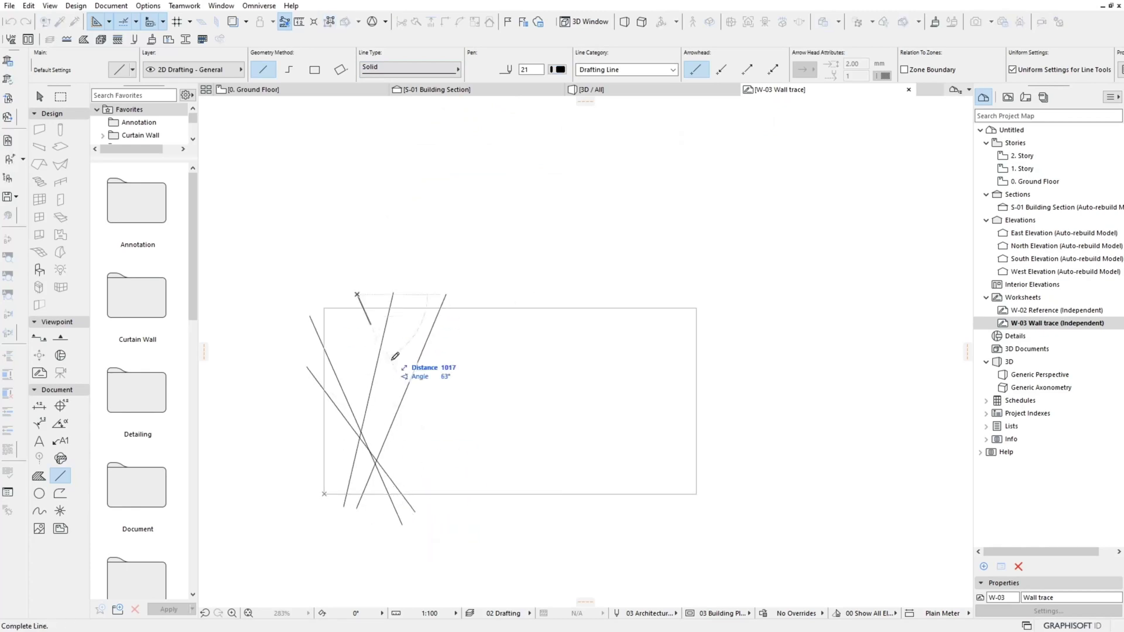
left_click(419, 302)
left_click(375, 514)
left_click(499, 303)
left_click(409, 521)
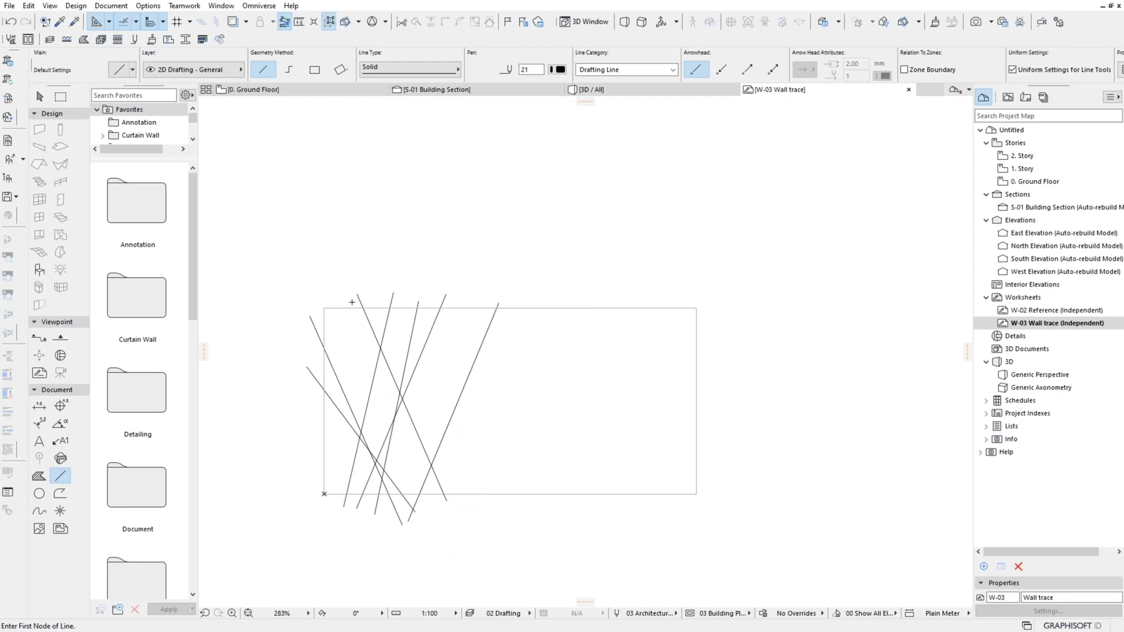
left_click(340, 298)
left_click(487, 292)
left_click(425, 522)
left_click(405, 277)
left_click(459, 518)
left_click(349, 304)
left_click(424, 531)
left_click(457, 290)
left_click(477, 508)
left_click(449, 505)
left_click(558, 287)
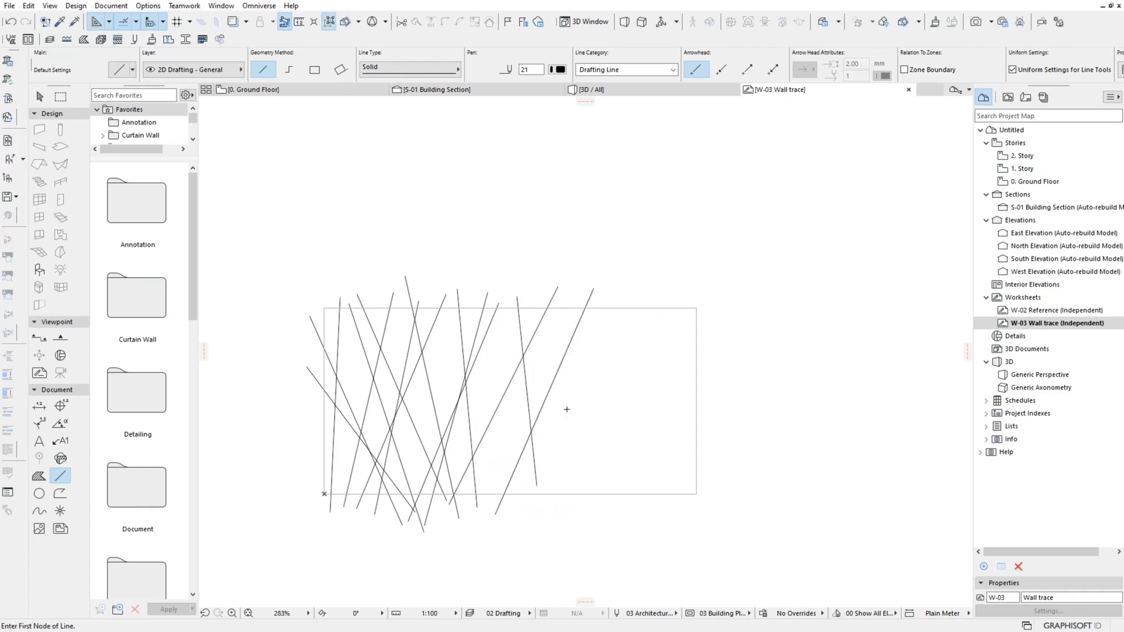
Draw more crisscrossing slanted lines across the middle and right of the rectangle.
left_click(559, 521)
left_click(542, 285)
left_click(589, 505)
left_click(631, 287)
left_click(634, 514)
left_click(690, 292)
left_click(590, 531)
left_click(710, 326)
left_click(610, 531)
left_click(490, 369)
left_click(530, 533)
left_click(569, 296)
left_click(550, 549)
left_click(502, 293)
left_click(515, 537)
left_click(579, 295)
left_click(631, 547)
left_click(651, 296)
left_click(714, 486)
left_click(706, 310)
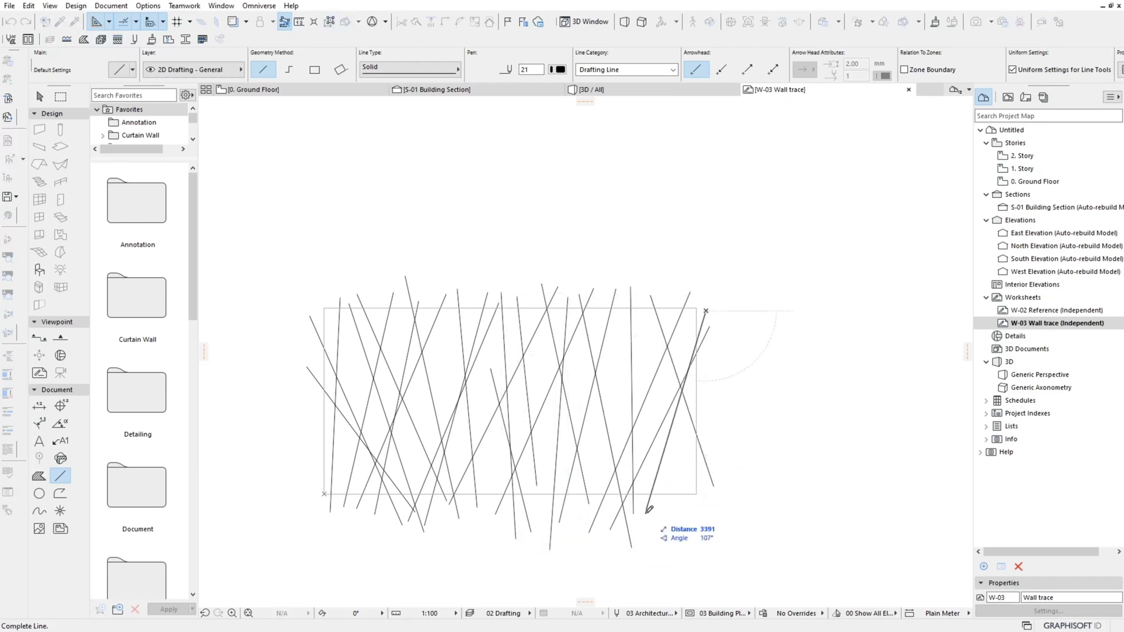
left_click(639, 304)
left_click(687, 525)
left_click(599, 304)
Leave line drawing and select one of the slanted lines.
left_click(680, 533)
scroll(576, 478, "up", 1)
key("Escape")
left_click(475, 351)
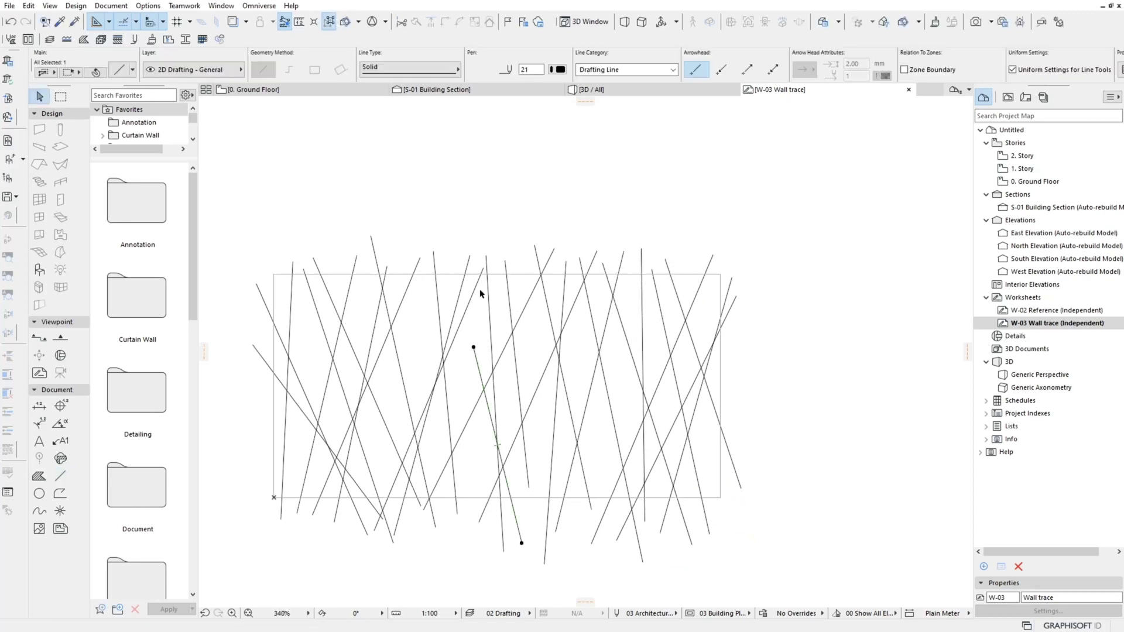
Extend one line above the top, then trim all line ends at the rectangle's bottom edge.
left_click_drag(474, 348, 455, 275)
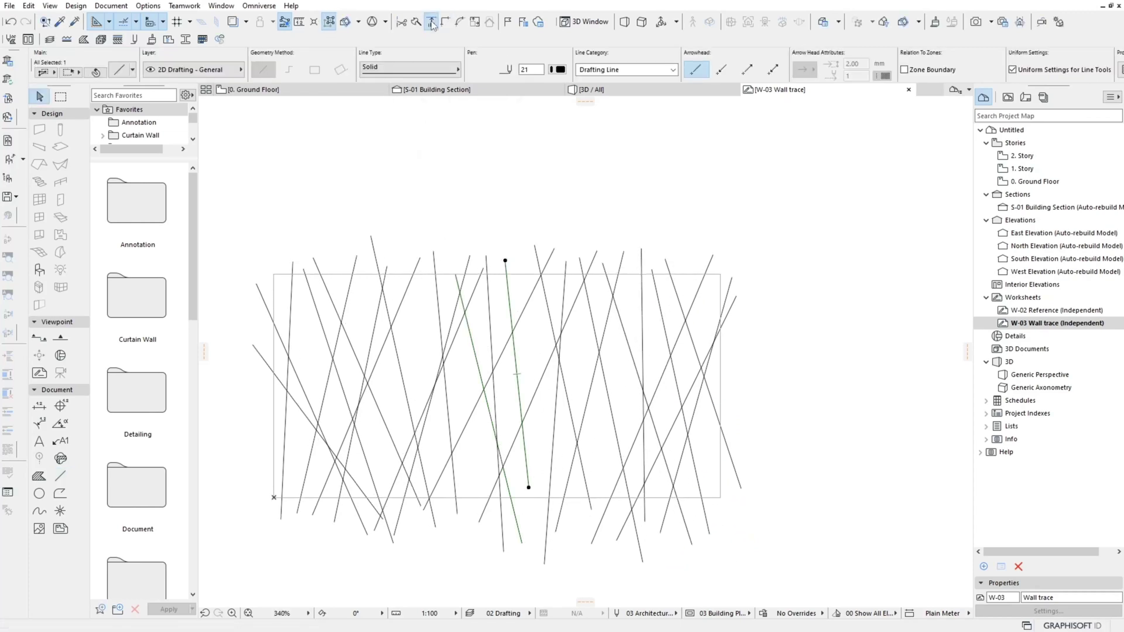
left_click(539, 530)
left_click_drag(760, 573, 265, 507)
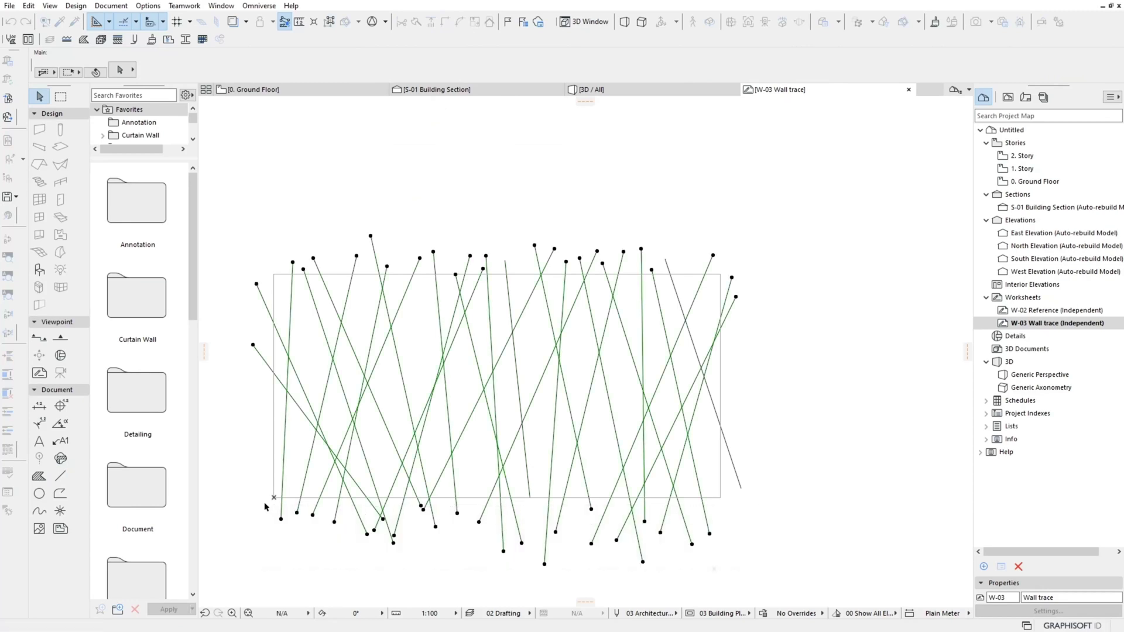
key("ctrl+minus")
left_click(479, 498)
Trim the overhanging lines at the rectangle's top, left and right edges.
mouse_move(819, 210)
left_mouse_down()
mouse_move(271, 274)
mouse_move(283, 275)
left_mouse_up()
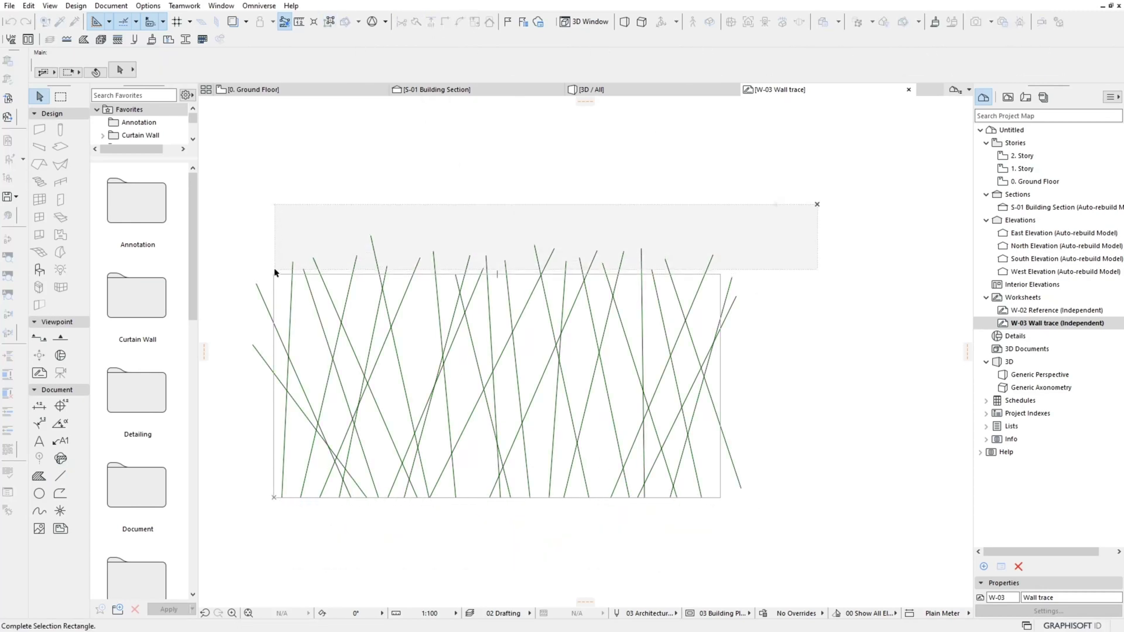
scroll(274, 273, "up", 2)
left_click(313, 267)
key("ctrl+minus")
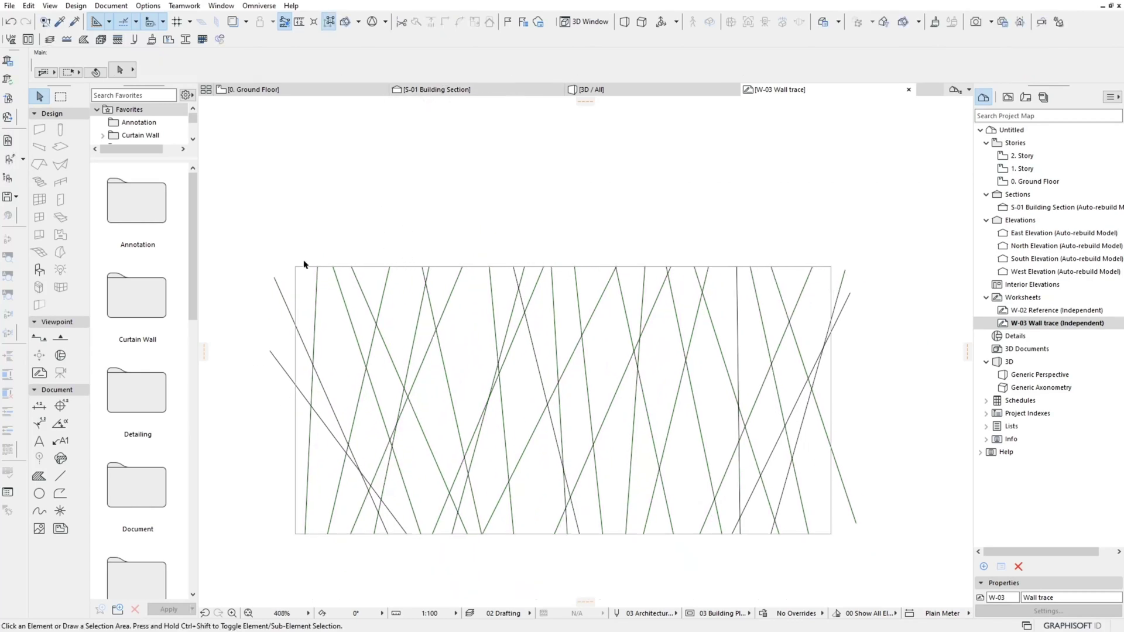
key("ctrl+minus")
left_click(296, 340)
left_click_drag(922, 213, 842, 571)
key("ctrl+minus")
left_click(831, 422)
Select all 29 pattern lines and start copying them from the lower-left corner.
scroll(892, 391, "down", 1)
scroll(879, 386, "down", 1)
scroll(825, 367, "up", 1)
left_click_drag(850, 181, 372, 501)
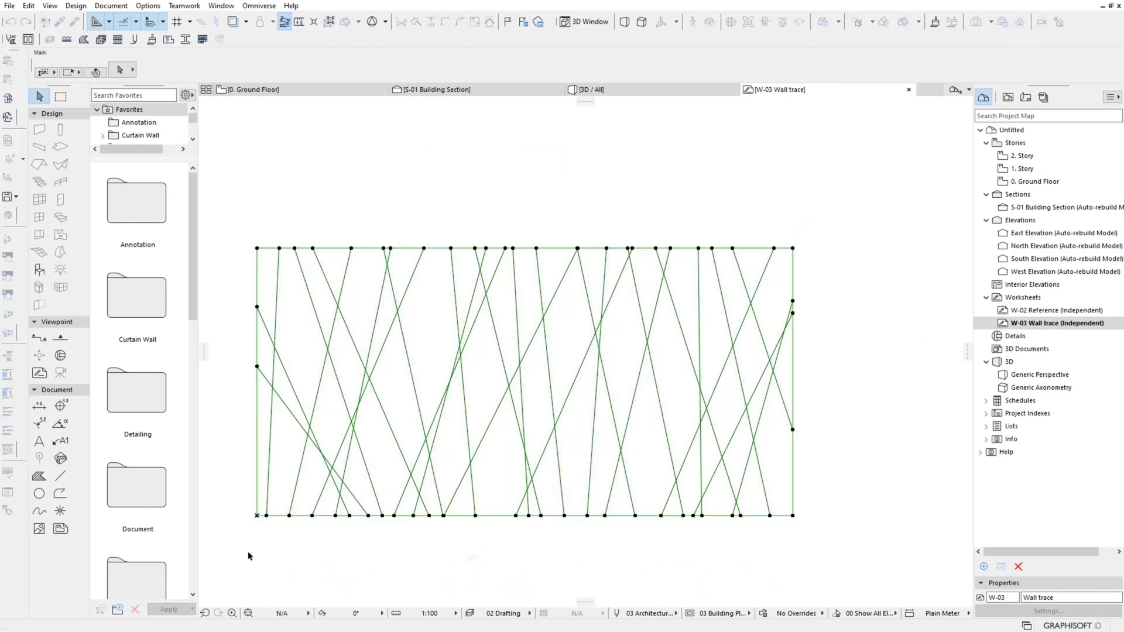
key("ctrl+alt+d")
left_click(257, 516)
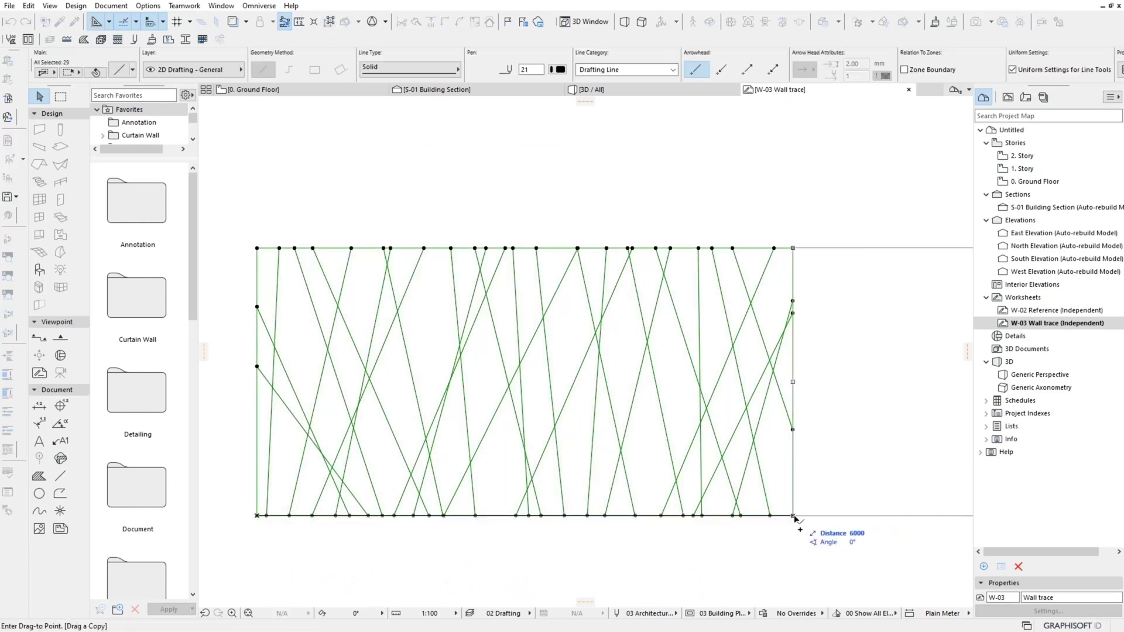
Cancel the full copy and copy the four left-side lines to the rectangle's right side.
key("Escape")
key("Escape")
left_click_drag(289, 301, 252, 486)
key("ctrl+alt+d")
left_click(257, 516)
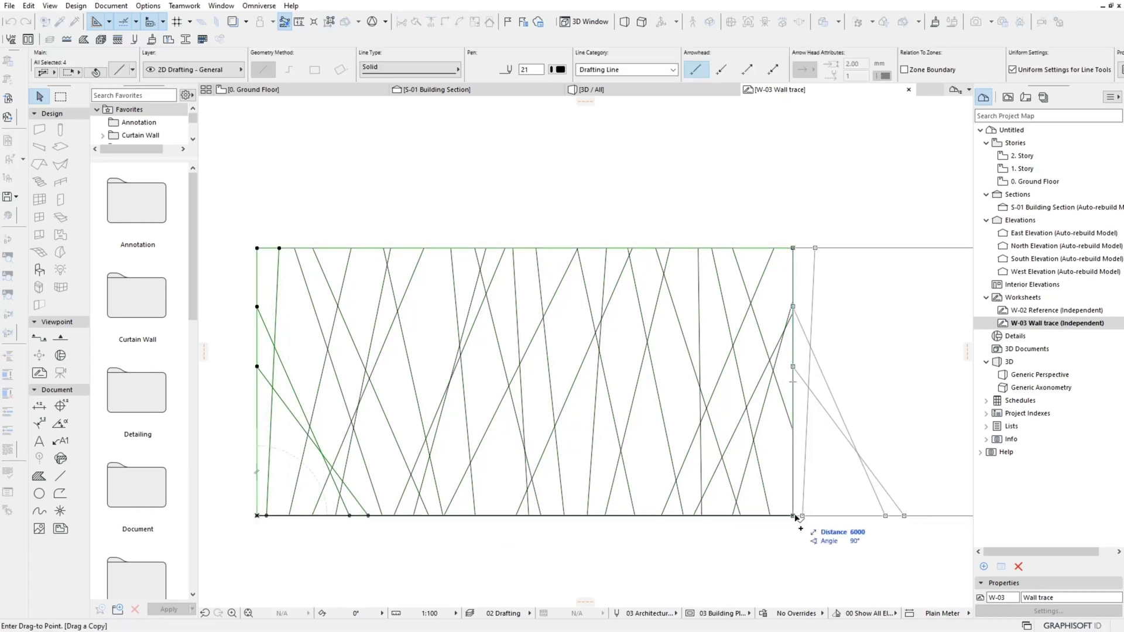
left_click(846, 519)
Extend the two copied lines on the right up to the rectangle's top edge.
scroll(820, 410, "up", 2)
left_click(811, 342)
left_click(814, 409, "shift")
left_click(431, 22)
left_click(633, 202)
scroll(852, 341, "down", 2)
left_click(807, 302)
left_click(818, 370)
Copy the top-right lines over to the rectangle's left side.
scroll(854, 447, "down", 2)
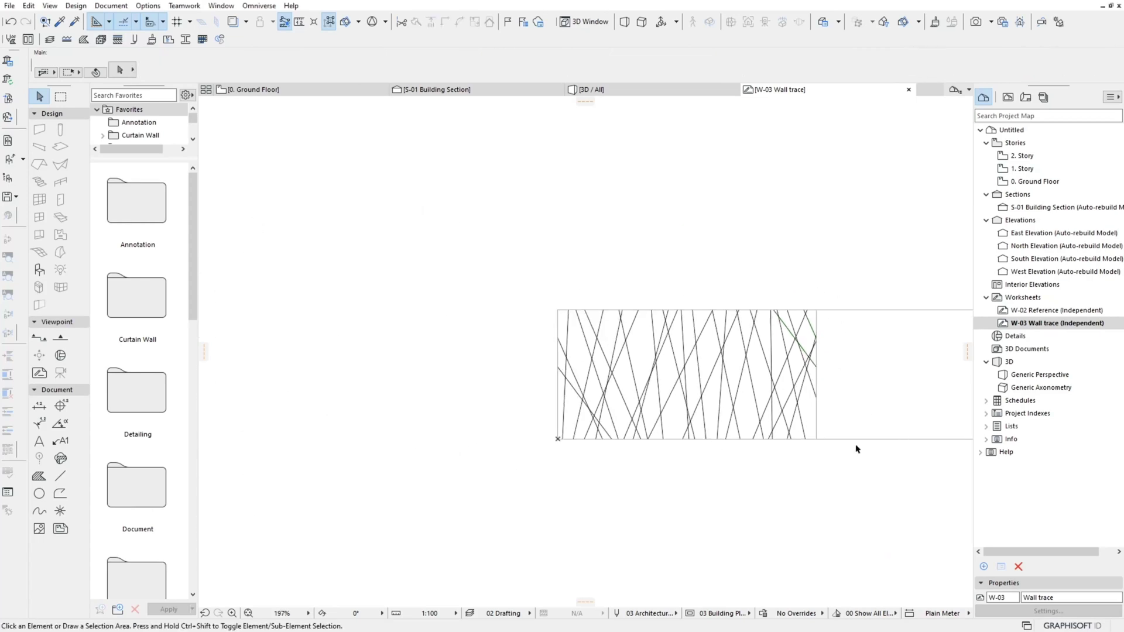
scroll(794, 421, "down", 2)
scroll(619, 276, "up", 2)
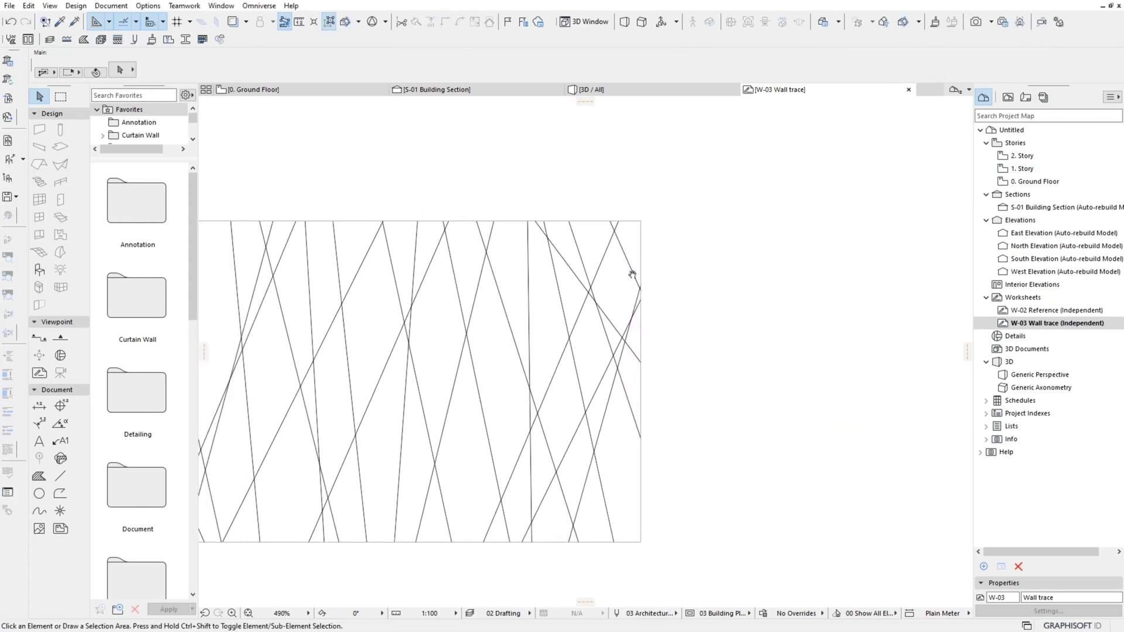
scroll(647, 231, "up", 2)
left_click(649, 228)
left_click(620, 515)
scroll(743, 423, "down", 2)
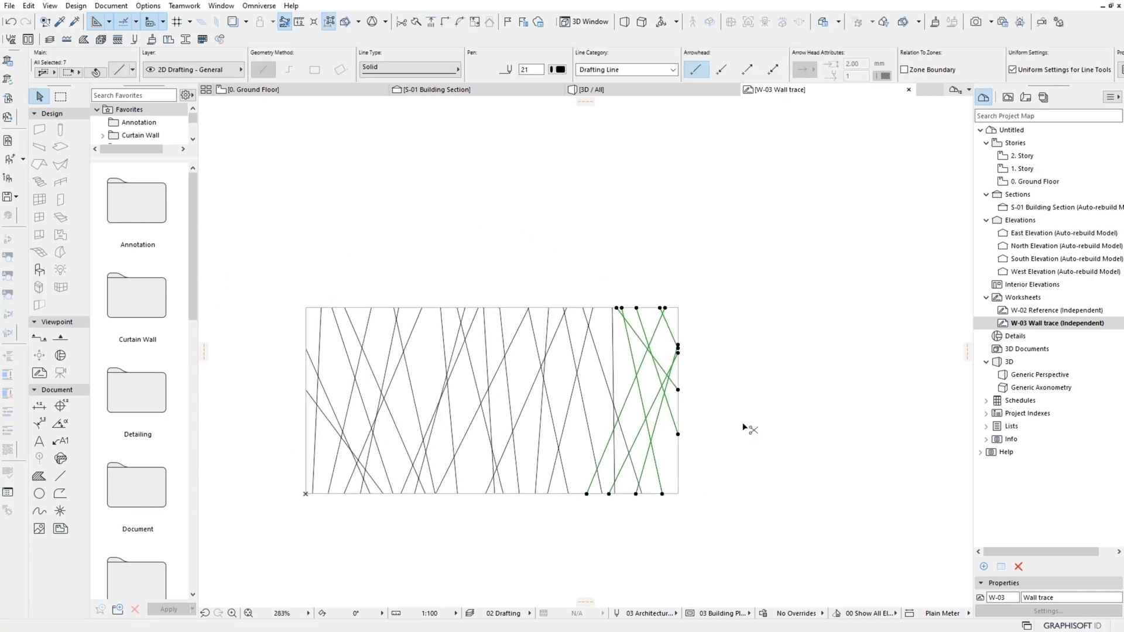
key("ctrl+d")
left_click(678, 307)
left_click(307, 308)
Adjust the copied left-side diagonals so they end on the rectangle's edges.
scroll(307, 307, "up", 3)
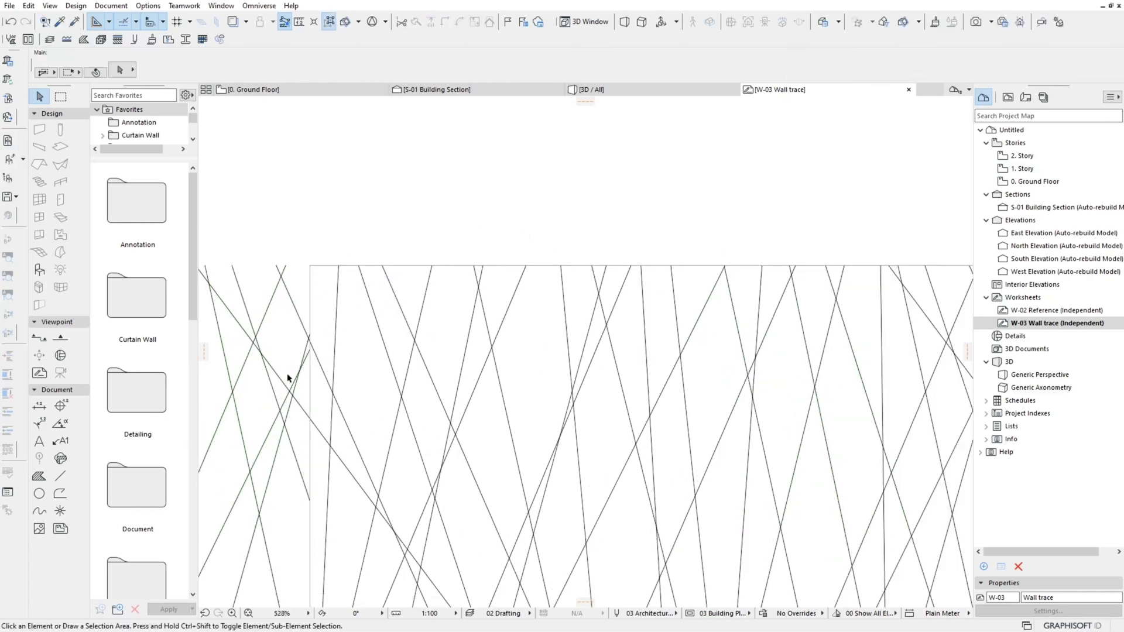
left_click(302, 354)
left_click(309, 357, "shift")
left_click(301, 490, "shift")
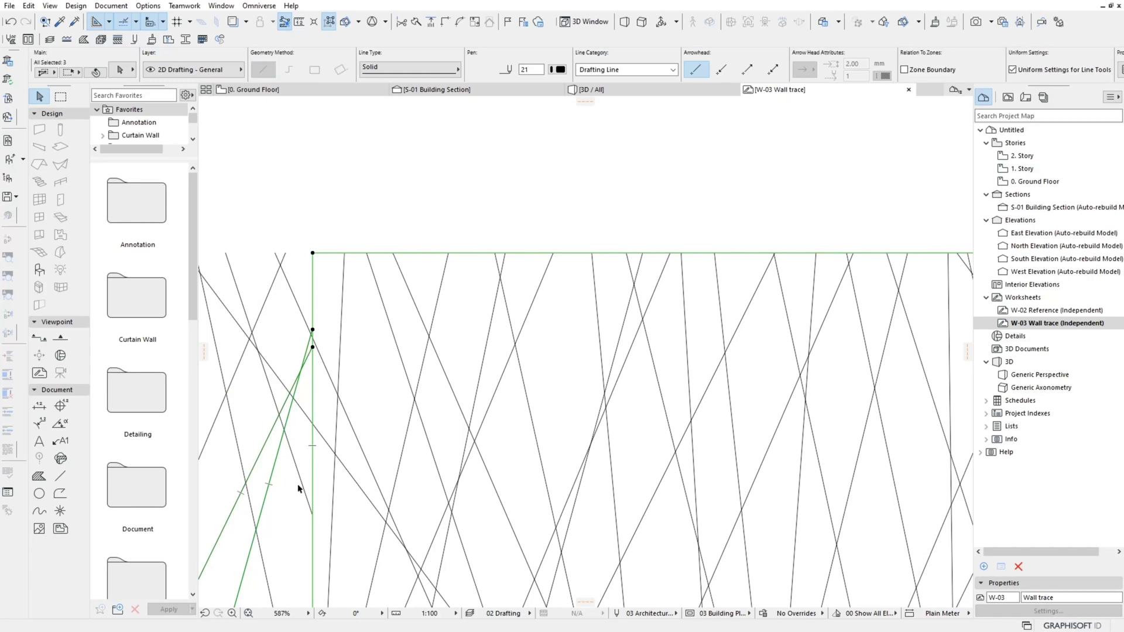
scroll(304, 491, "down", 2)
left_click(431, 23)
left_click(371, 256)
key("ctrl+minus")
left_click(368, 523)
left_click(365, 566)
Delete the stray diagonal lines outside the rectangle's left edge.
scroll(309, 319, "up", 2)
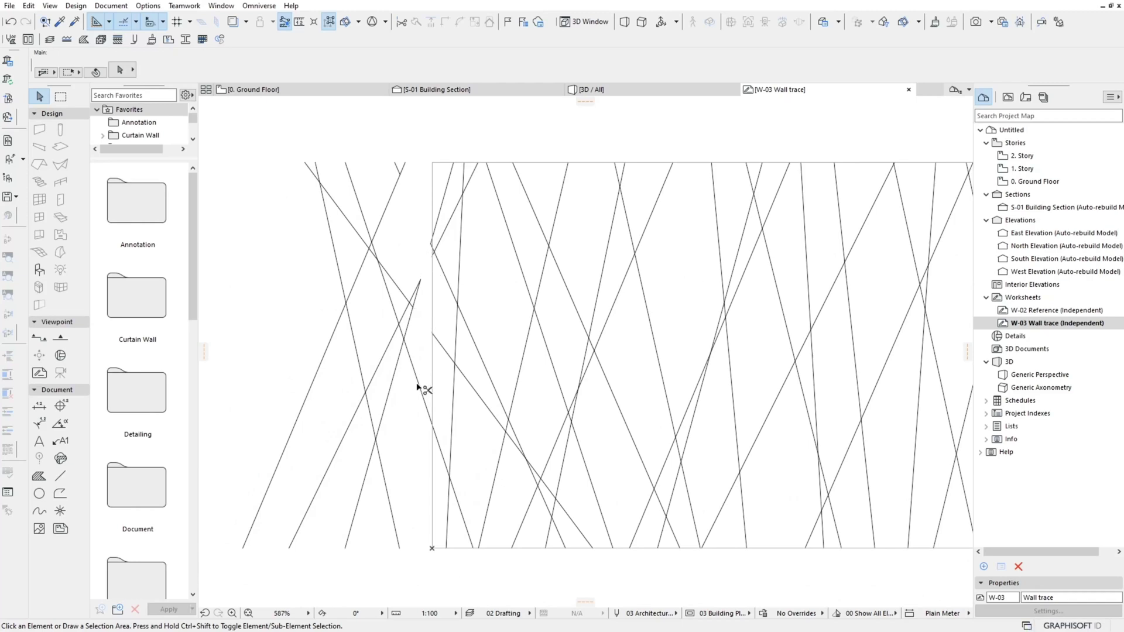
scroll(439, 217, "up", 2)
scroll(421, 293, "down", 2)
scroll(410, 252, "down", 2)
left_click_drag(410, 252, 295, 521)
key("Delete")
Copy all 34 lines to the right, then undo that extra copy.
scroll(416, 468, "down", 2)
scroll(648, 472, "up", 1)
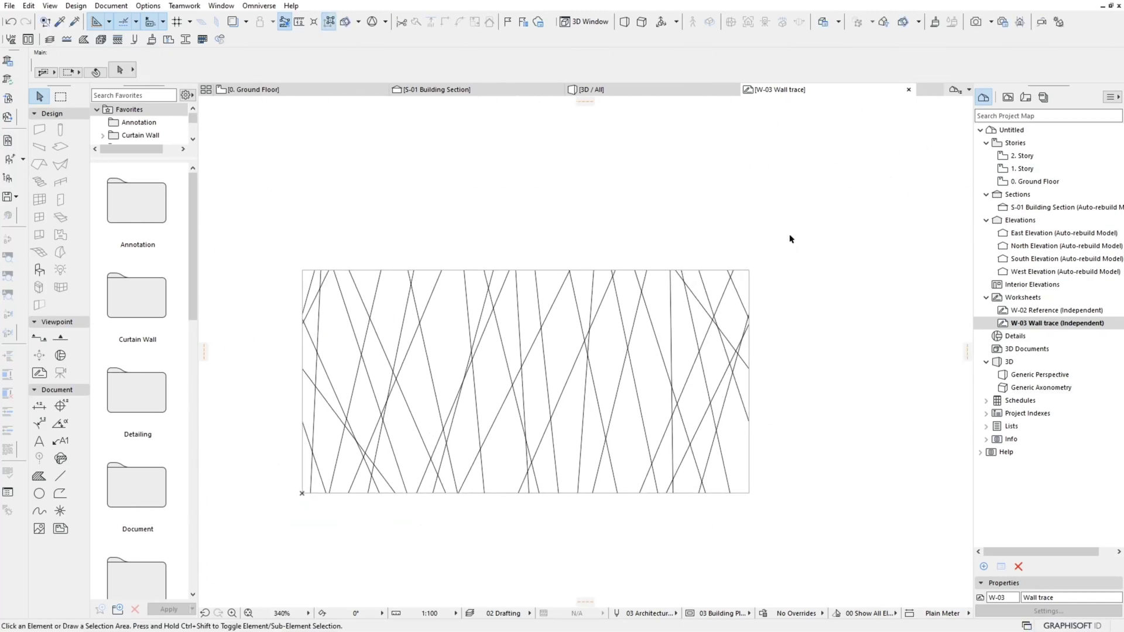
left_click_drag(785, 263, 294, 520)
key("ctrl+alt+d")
left_click(302, 493)
left_click(749, 493)
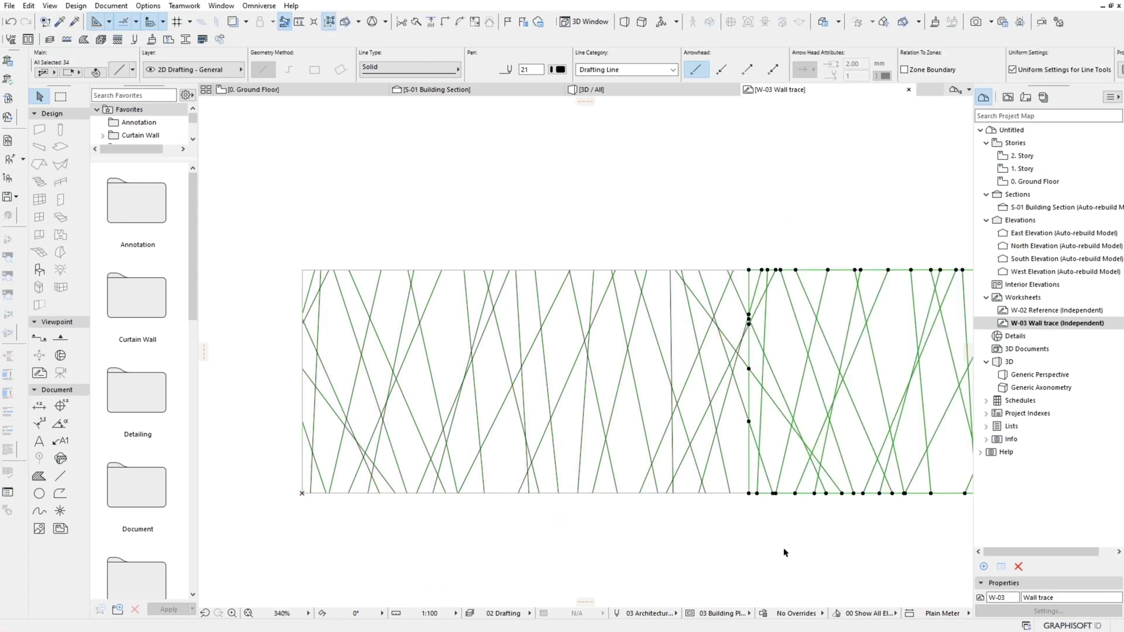
middle_click_drag(785, 553, 634, 545)
key("ctrl+z")
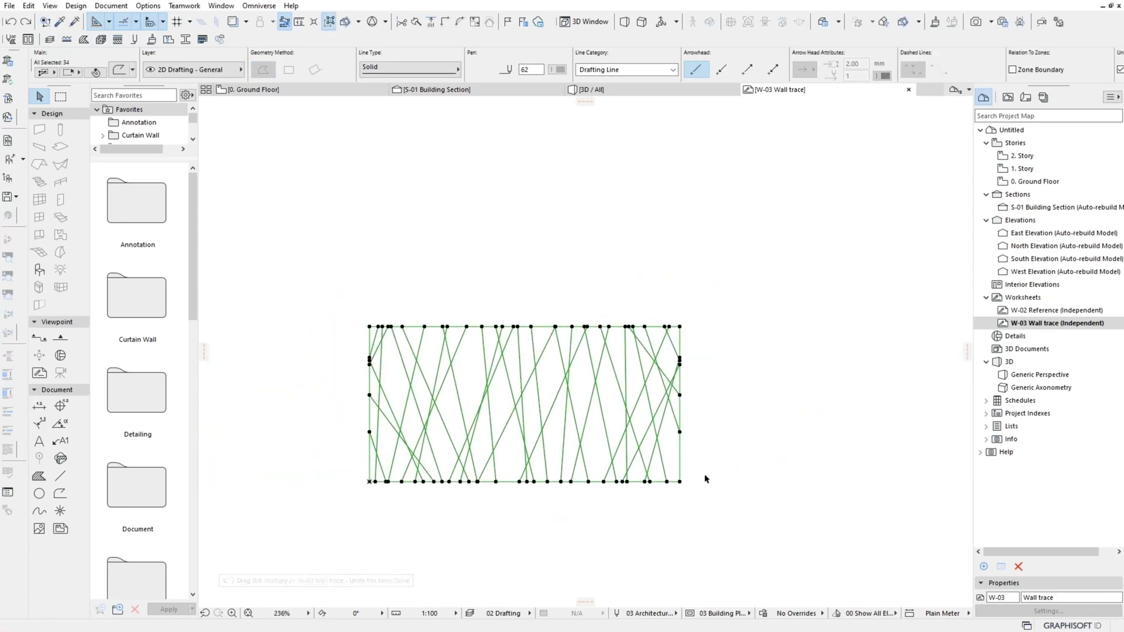
Clear the selection and open the menu holding the line weight display setting.
left_click(380, 224)
scroll(422, 264, "up", 3)
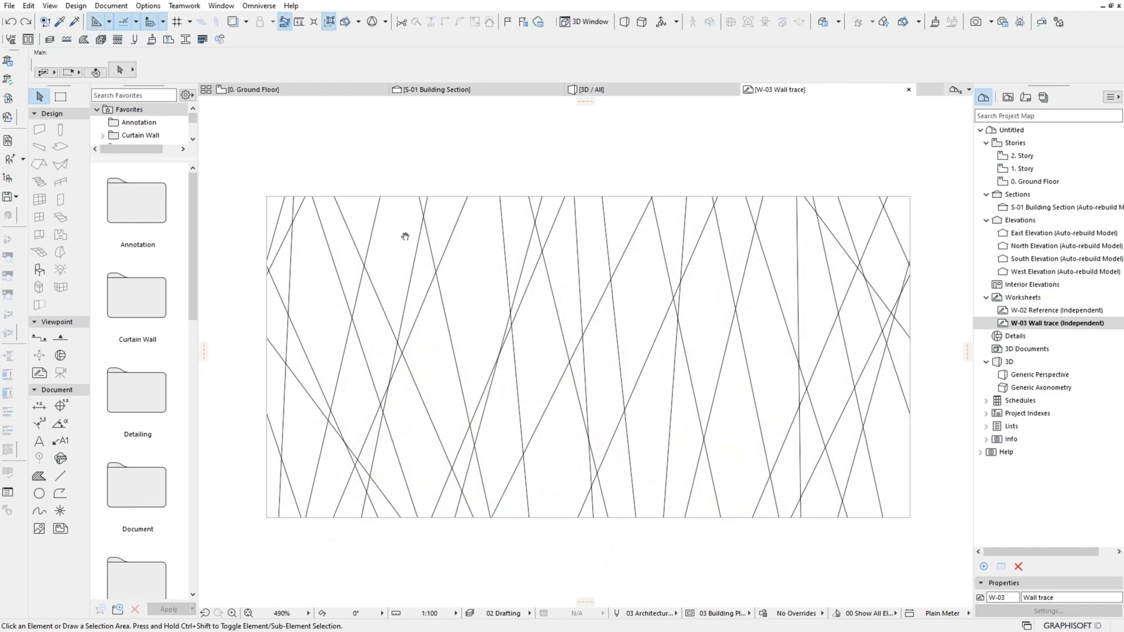
left_click(149, 5)
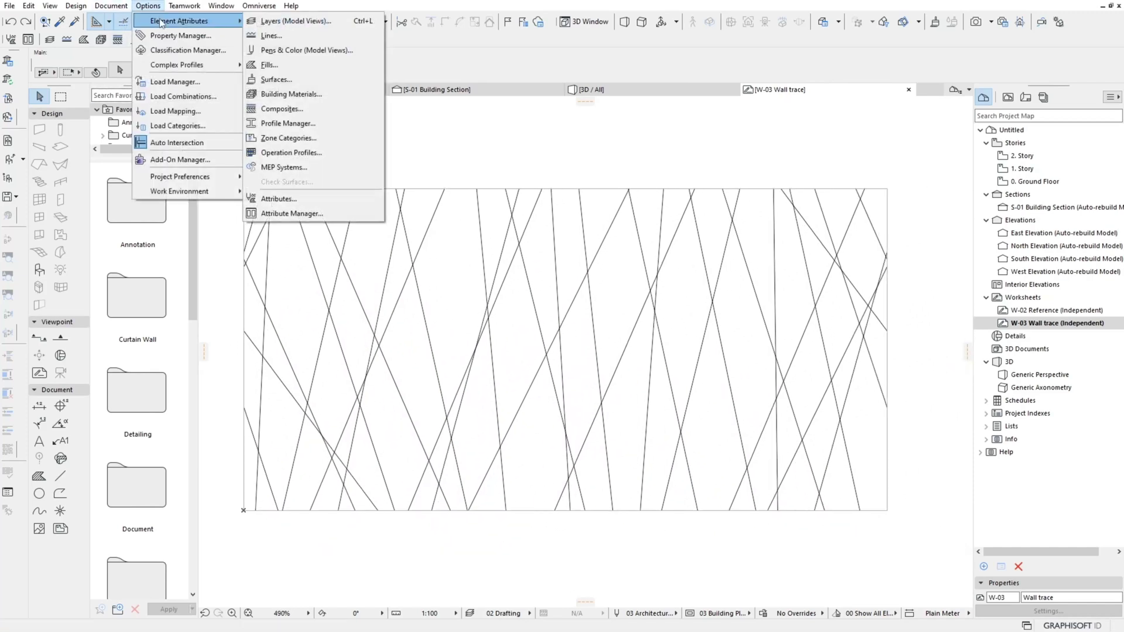
Turn on True Line Weight and save the drawing to the desktop as W-03 Wall trace.png with alpha channel.
left_click(276, 137)
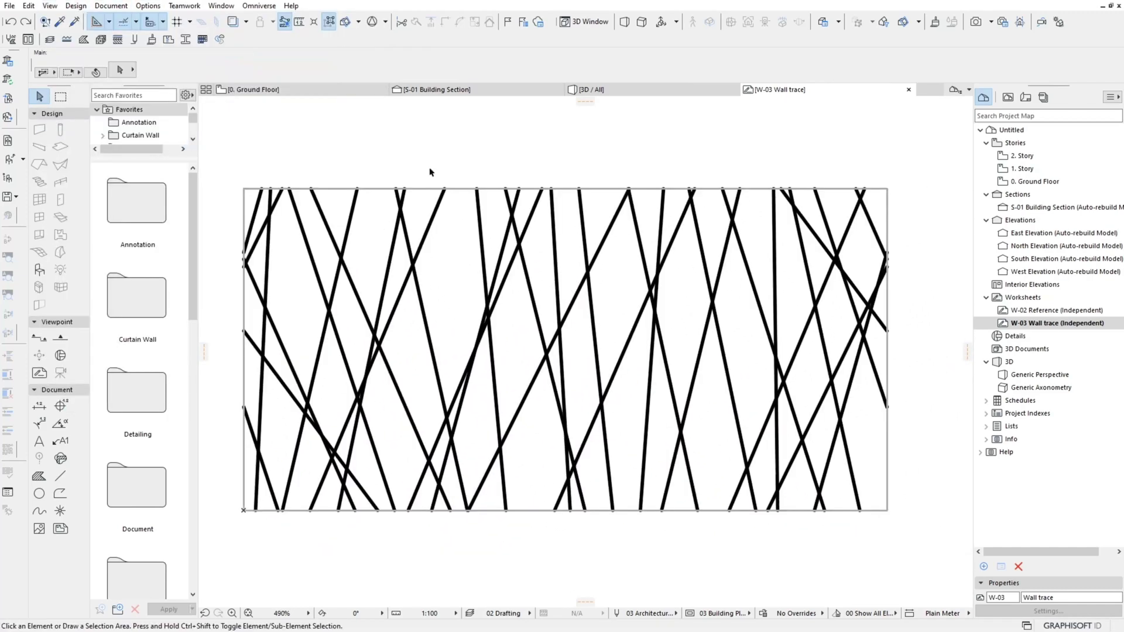
left_click(10, 7)
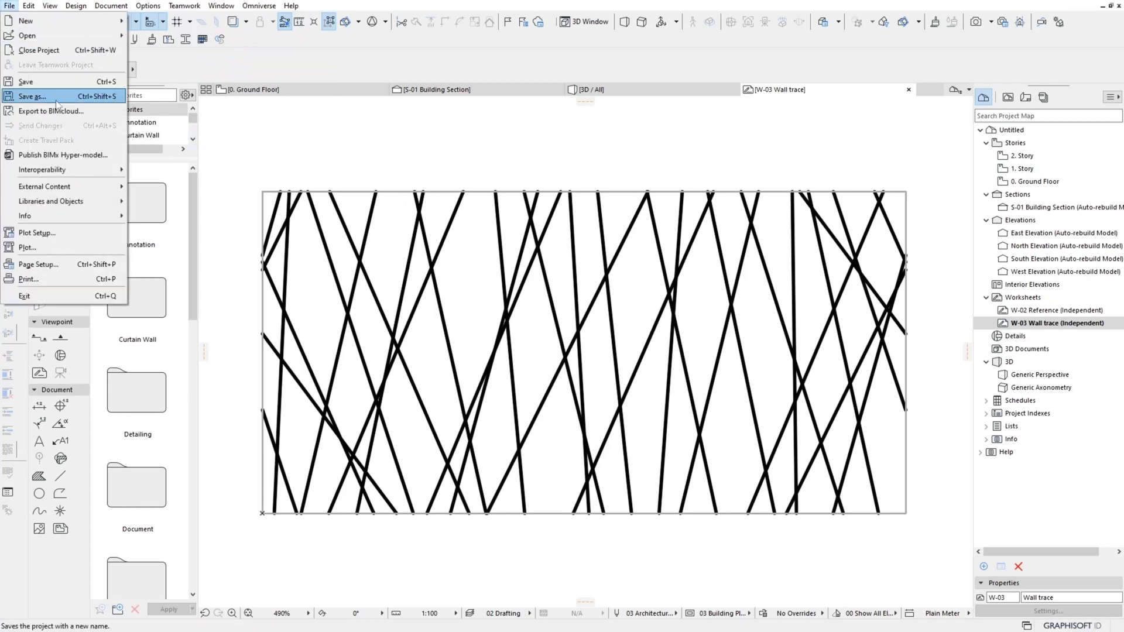
left_click(56, 100)
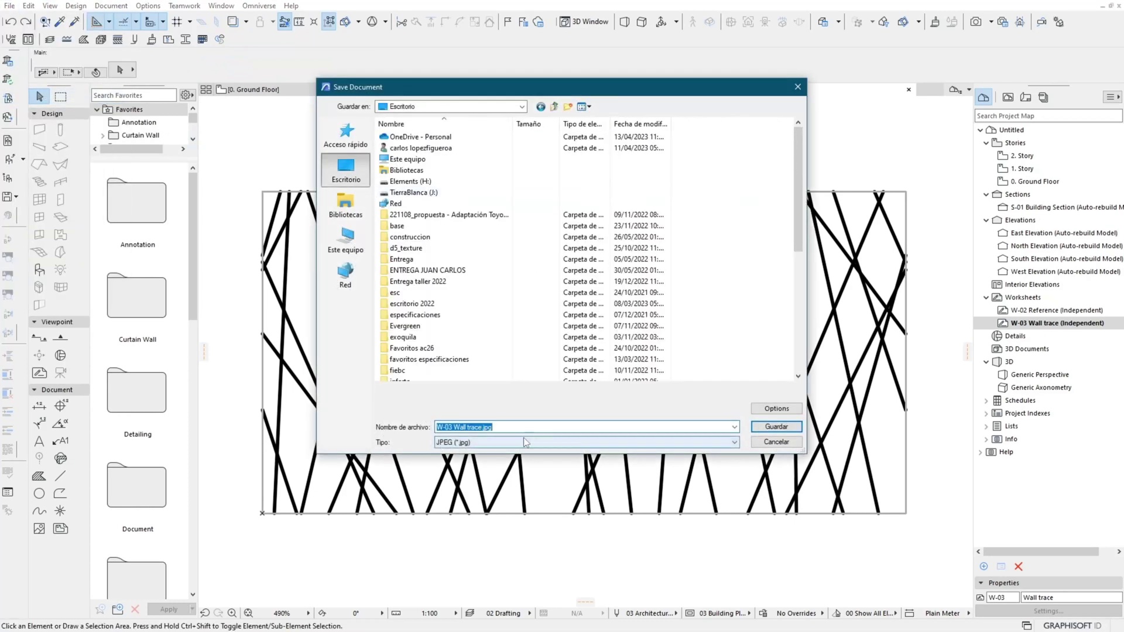
left_click(774, 427)
left_click(594, 196)
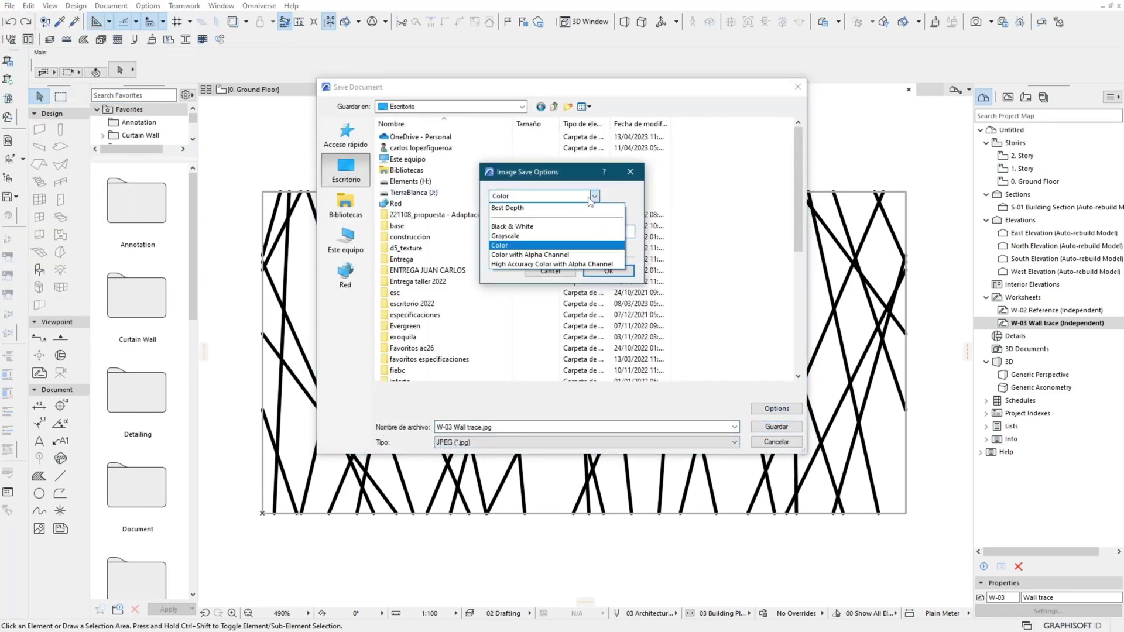
left_click(539, 259)
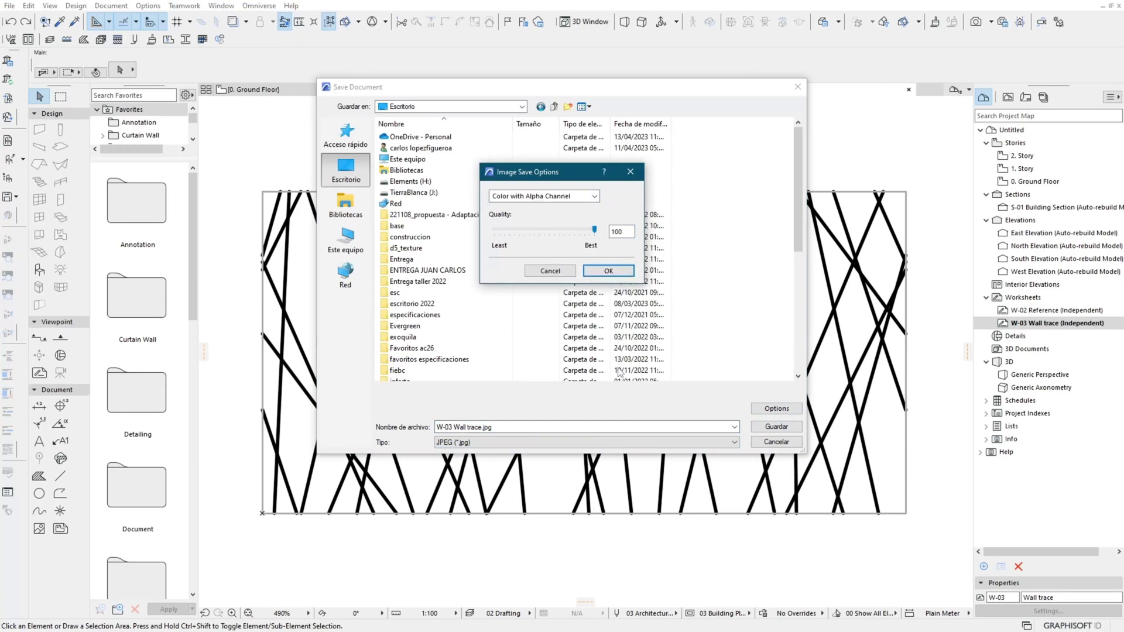
left_click(609, 271)
left_click(580, 443)
left_click(577, 486)
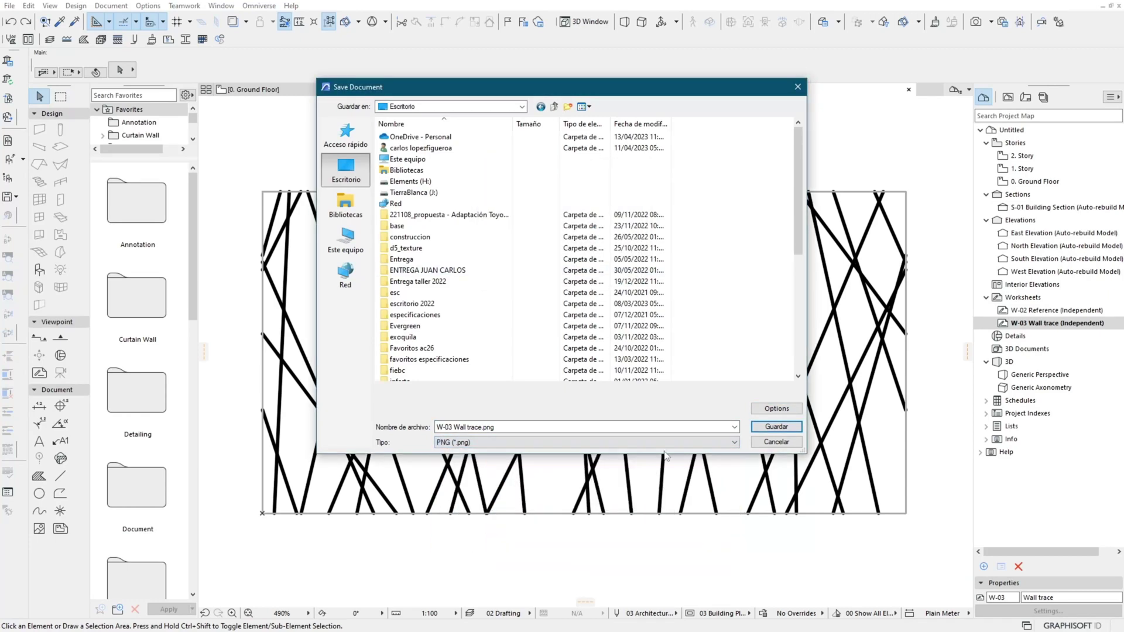
left_click(781, 432)
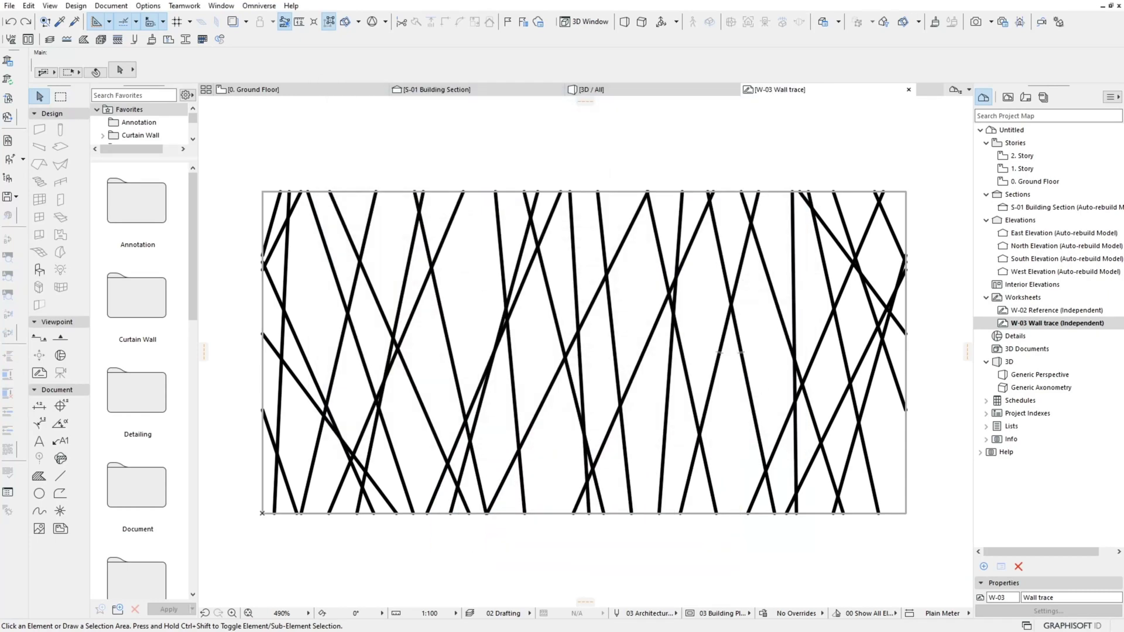
Launch Paint from the Windows search.
key("super")
type("paint")
left_click(100, 318)
Open W-03 Wall trace.png from the Desktop in Paint.
left_click(16, 21)
left_click(58, 82)
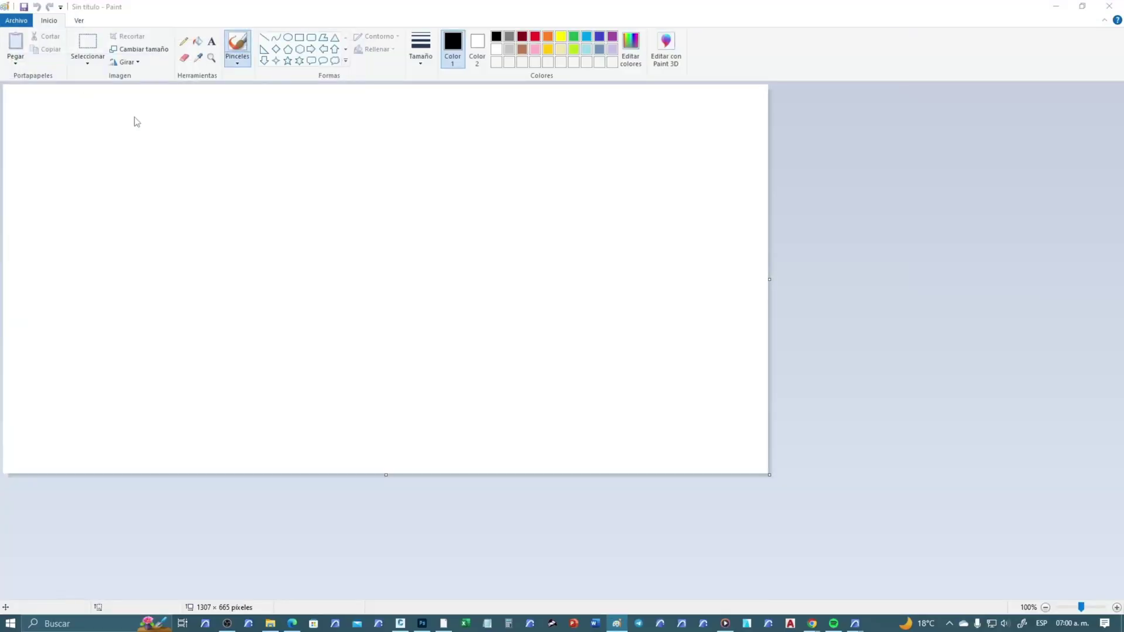
scroll(480, 262, "up", 3)
scroll(450, 251, "up", 3)
left_click(449, 251)
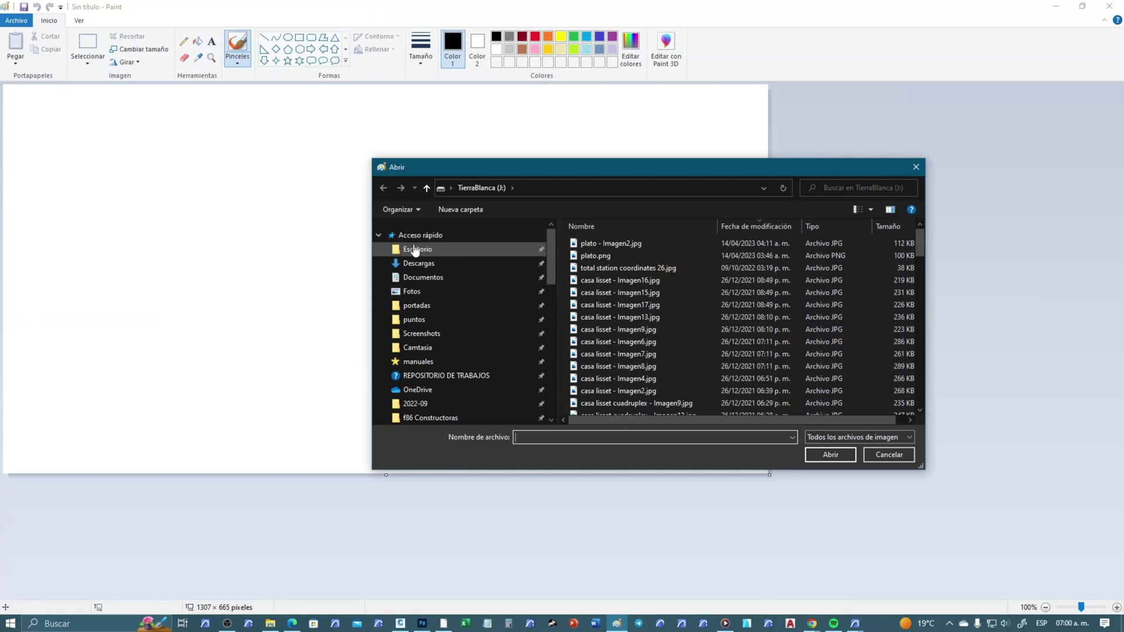
left_click_drag(553, 266, 558, 353)
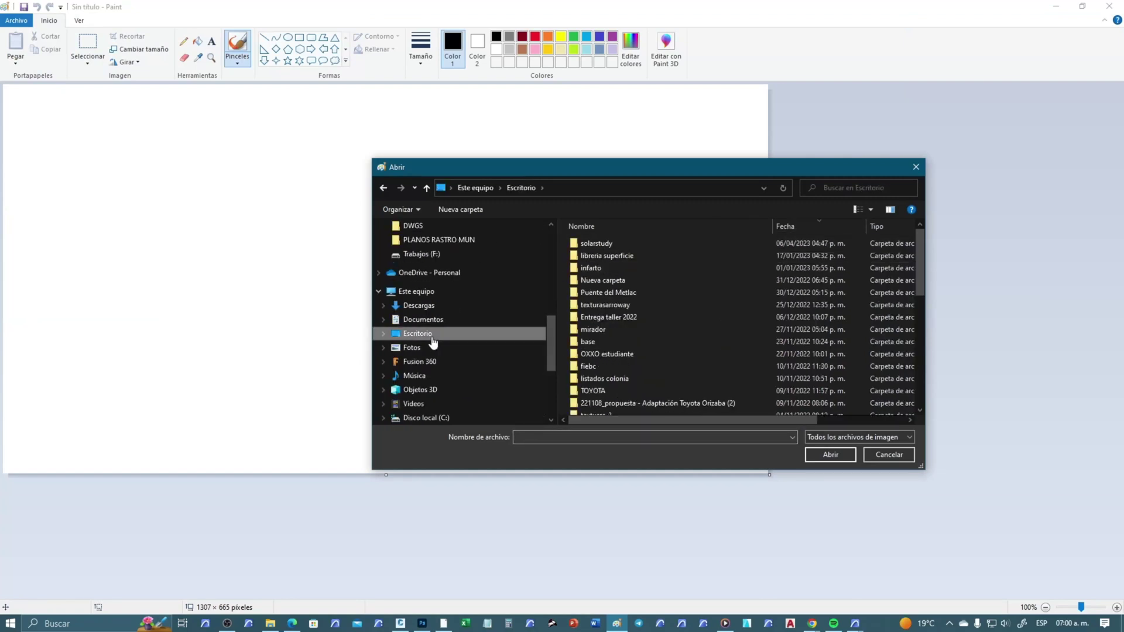
scroll(873, 393, "down", 10)
scroll(627, 410, "down", 3)
double_click(612, 371)
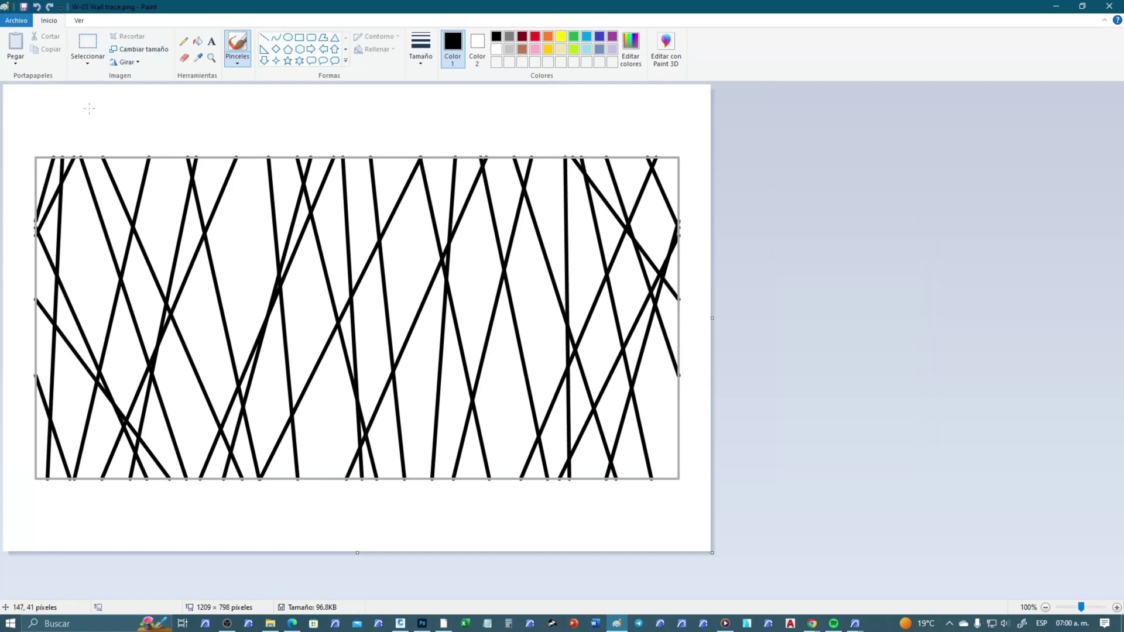
Move the drawing to the top-left corner and crop the canvas to 1094×545 pixels.
left_click(93, 66)
left_click(82, 129)
left_click_drag(310, 345, 280, 275)
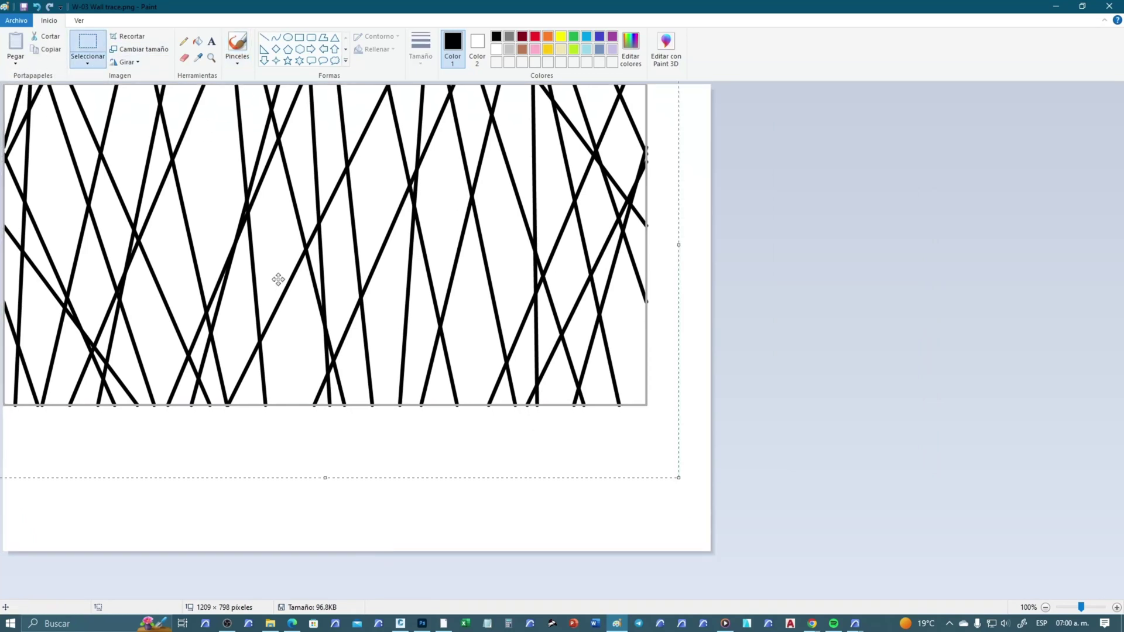
left_click(88, 65)
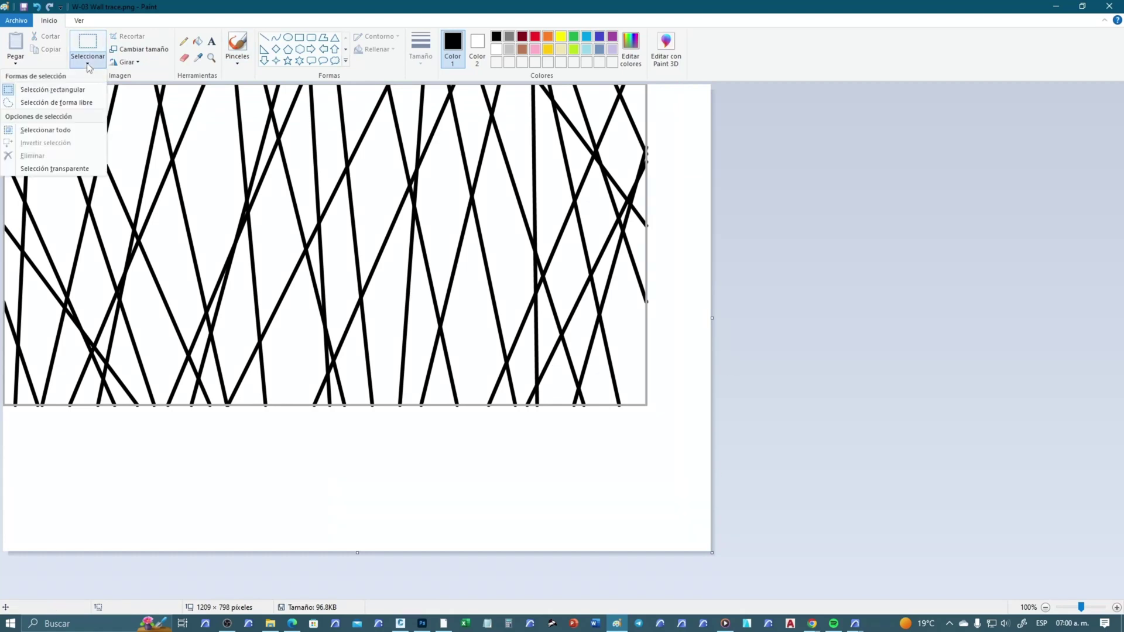
left_click(88, 130)
left_click_drag(306, 319, 305, 316)
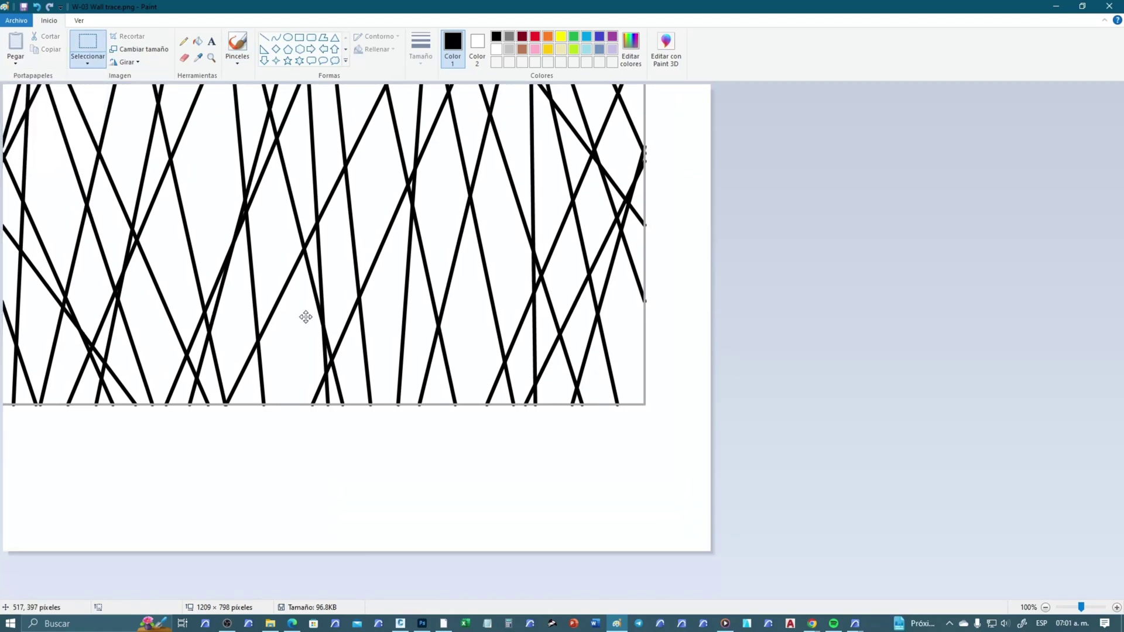
left_click_drag(712, 553, 650, 407)
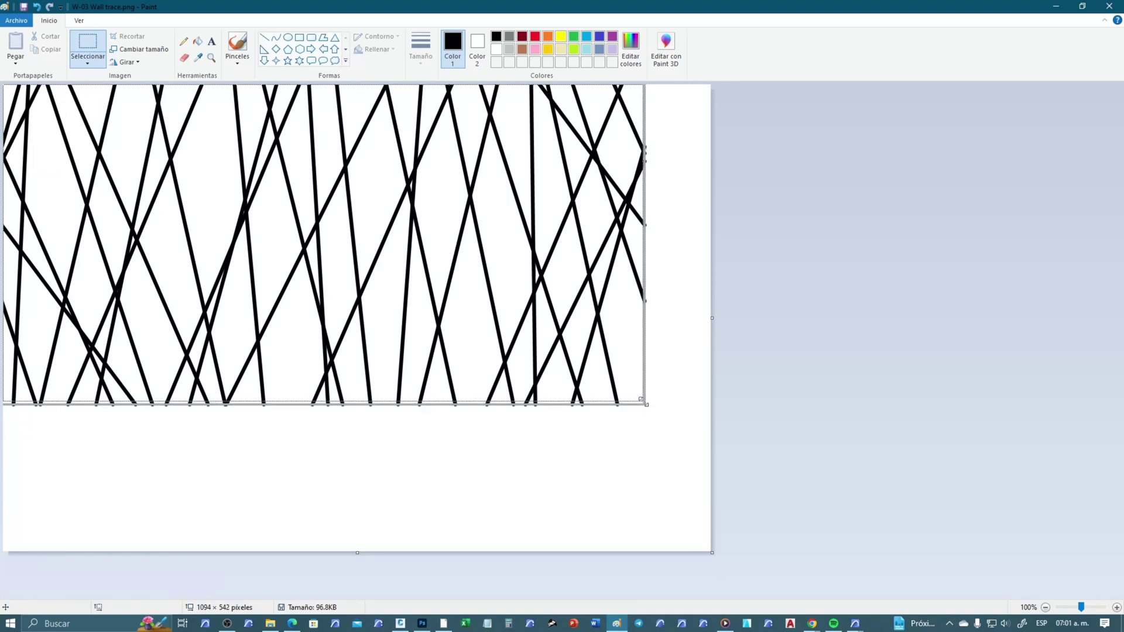
left_click_drag(641, 400, 645, 405)
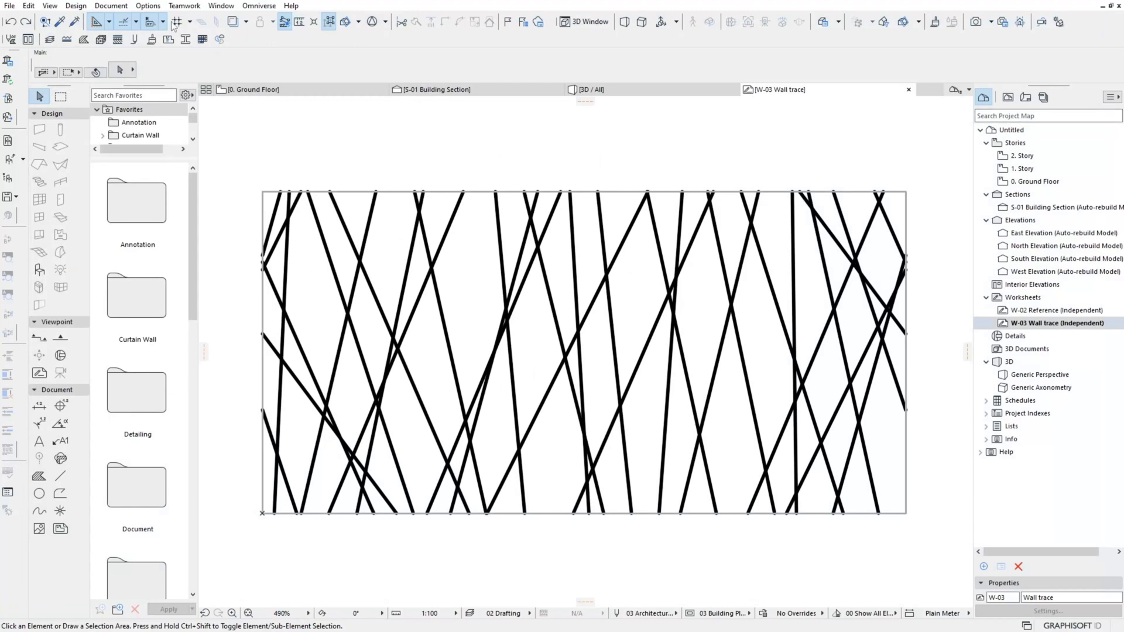
left_click(148, 5)
mouse_move(179, 19)
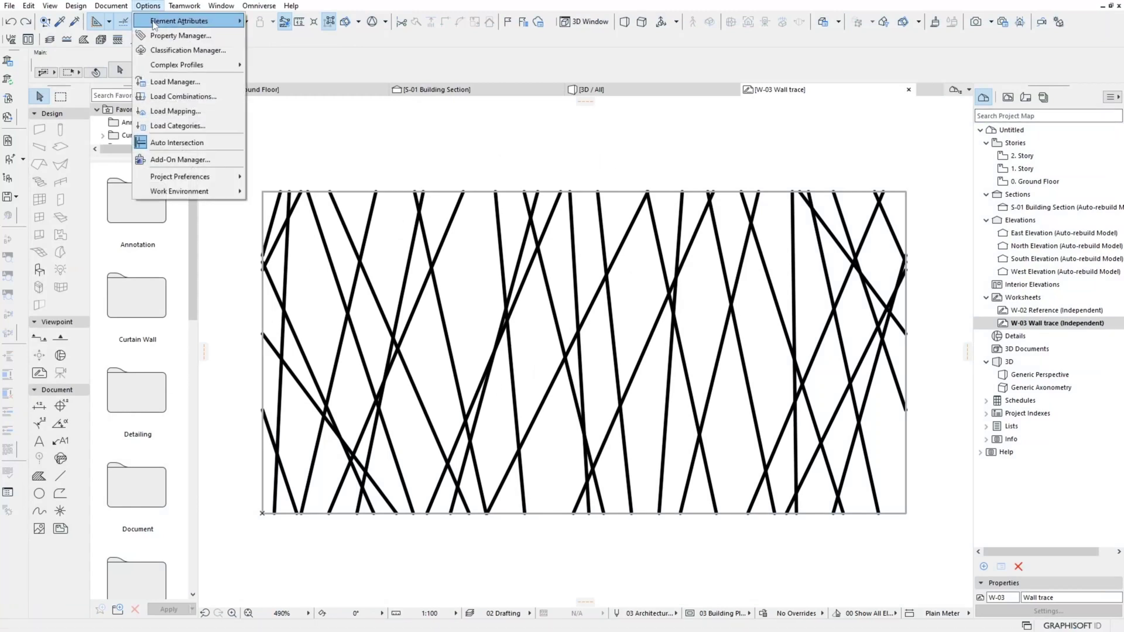
Search the surface settings for 'glass' and pick Glass - Clear Fast, then close unchanged.
left_click(278, 76)
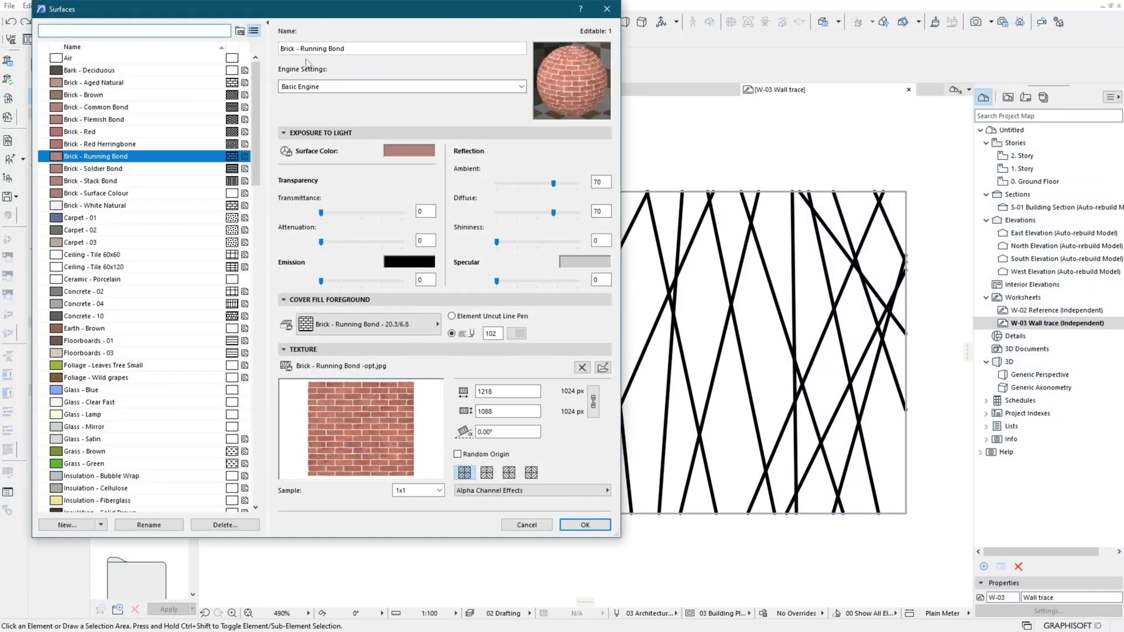
left_click_drag(253, 88, 250, 400)
left_click(115, 31)
type("glass")
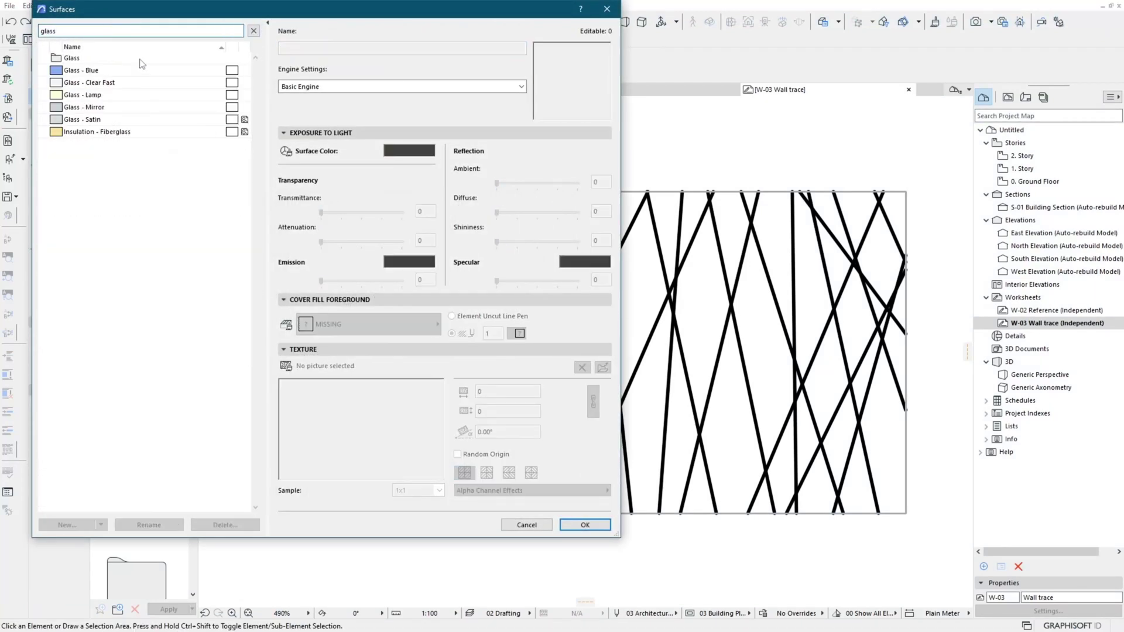
left_click(140, 88)
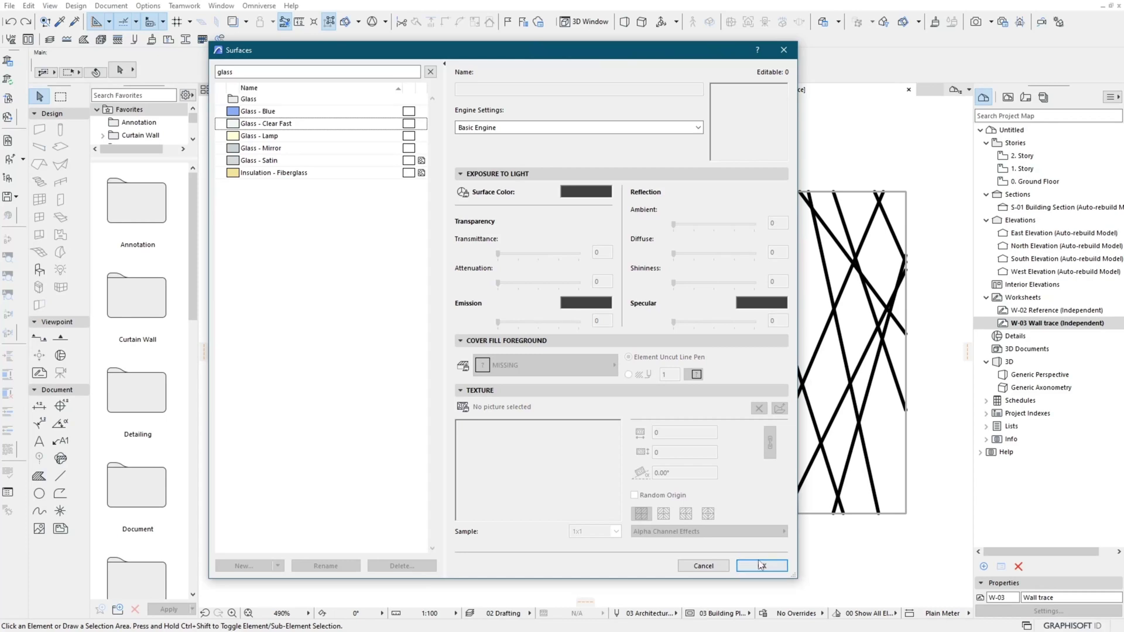
key("Return")
On the Ground Floor plan, reselect Glass - Clear Fast in Surfaces and clear the search.
left_click(278, 93)
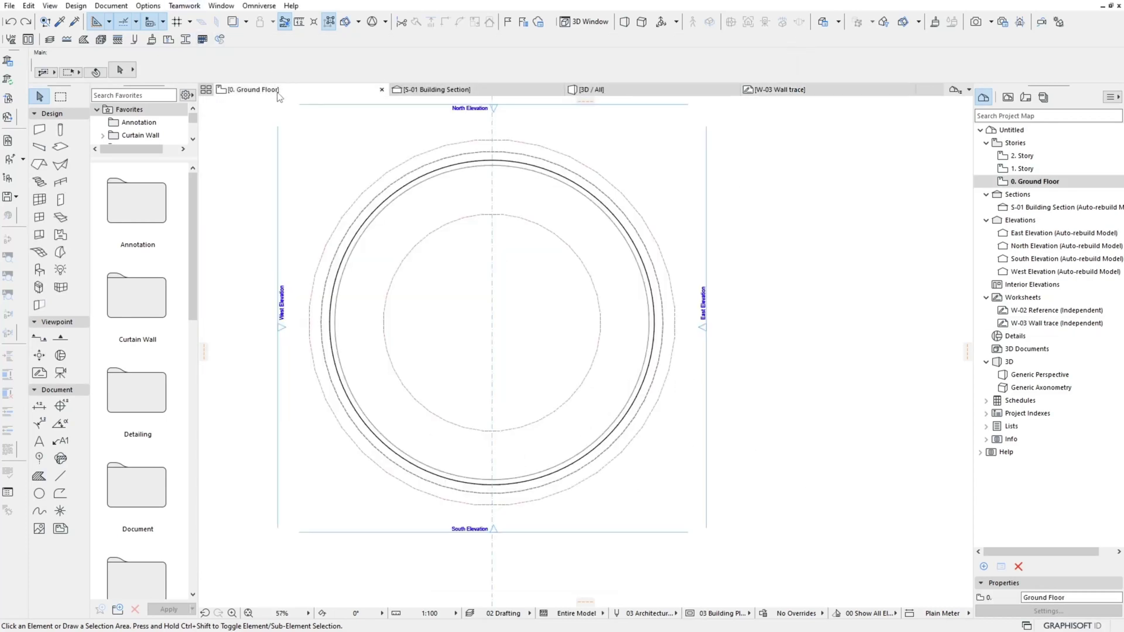
left_click(156, 9)
left_click(304, 200)
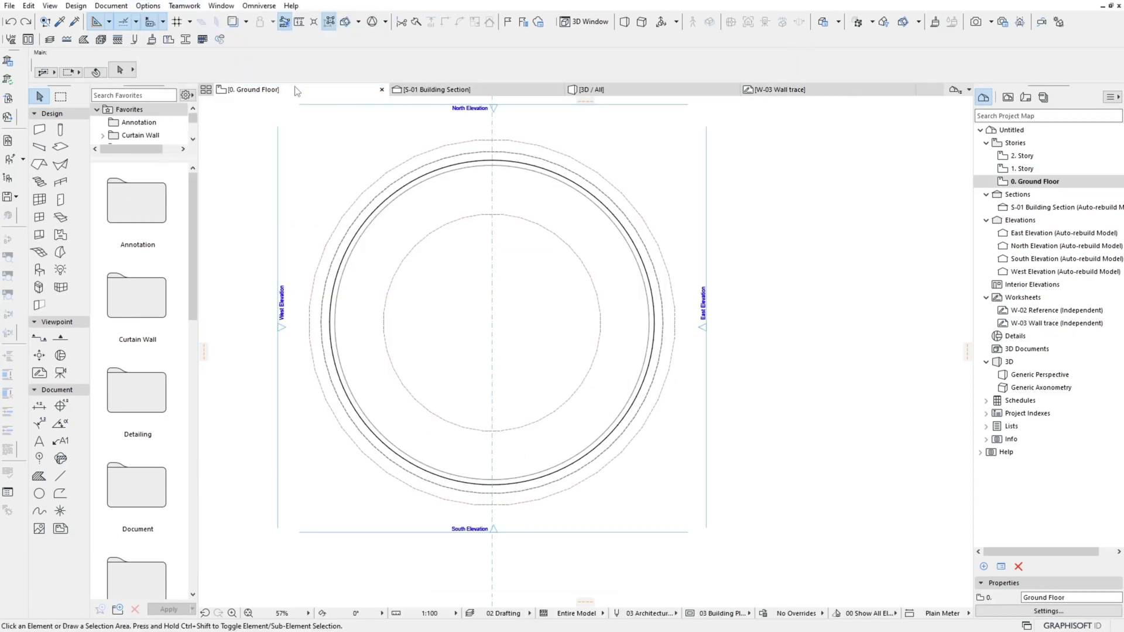
type("glass")
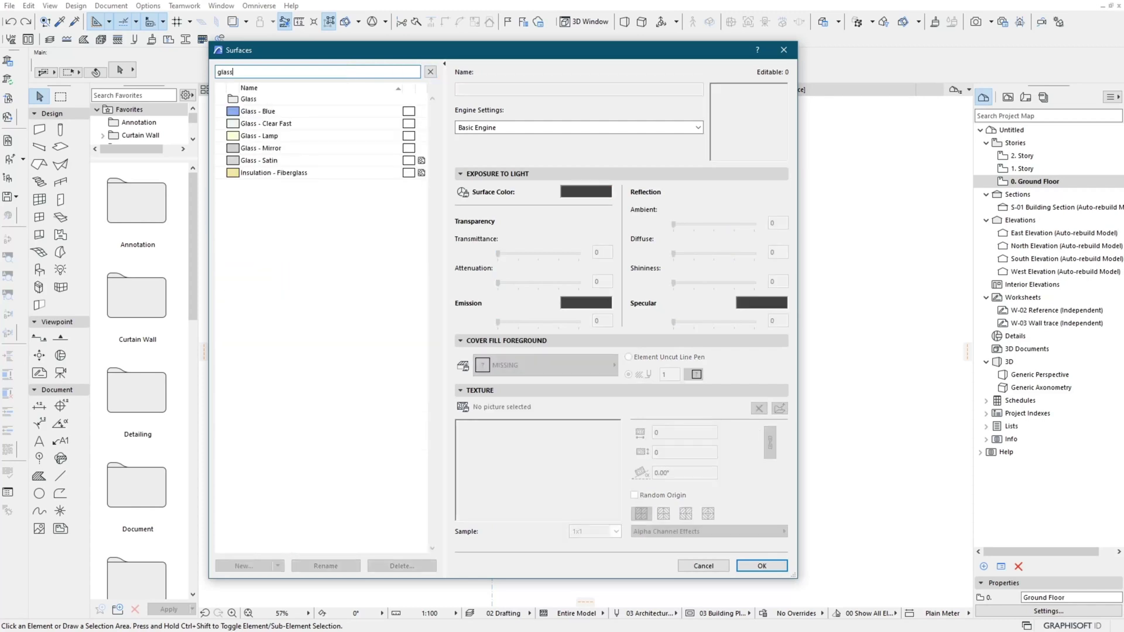
left_click(336, 124)
left_click(430, 71)
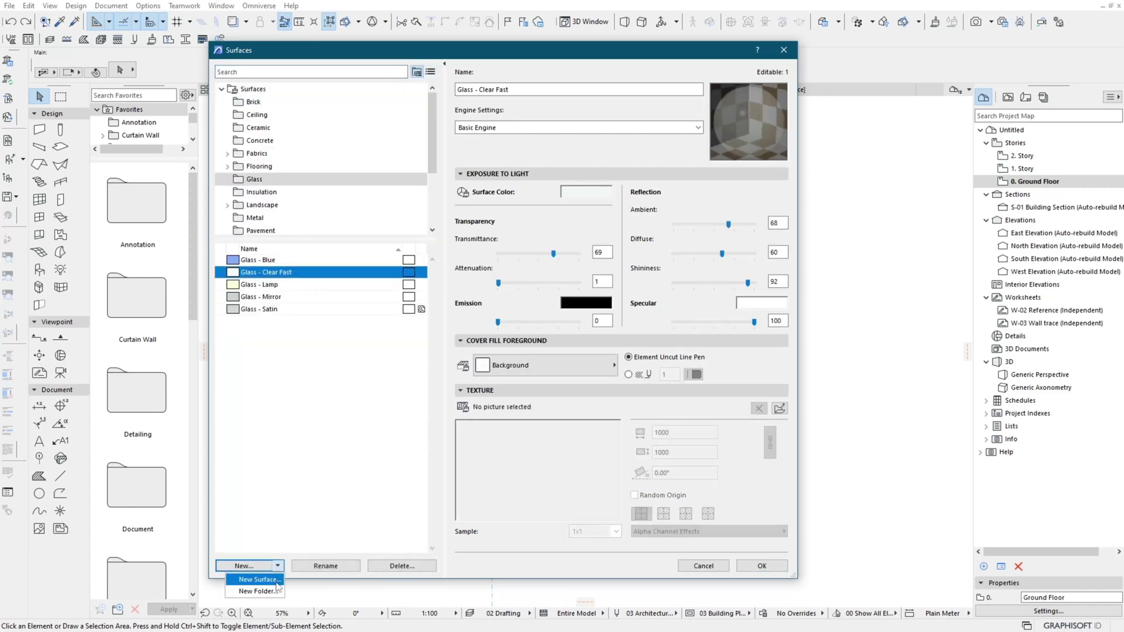
Create the surface 'Glass - Clear Fast trace' from Clear Fast, textured with W-03 Wall trace.png.
left_click(277, 580)
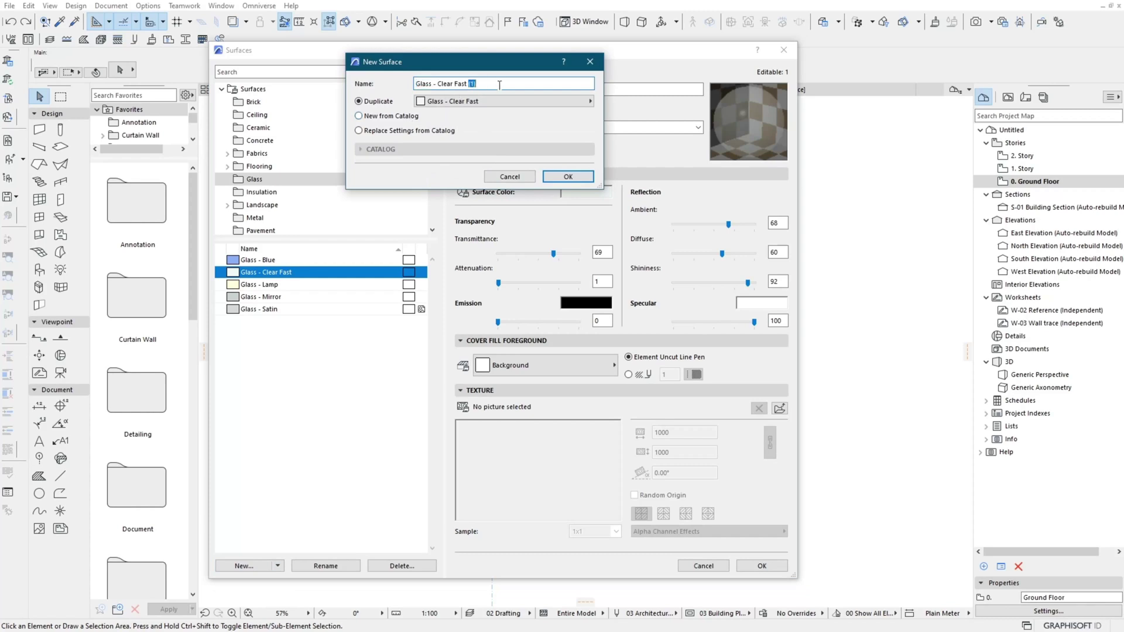
type("trace")
key("Return")
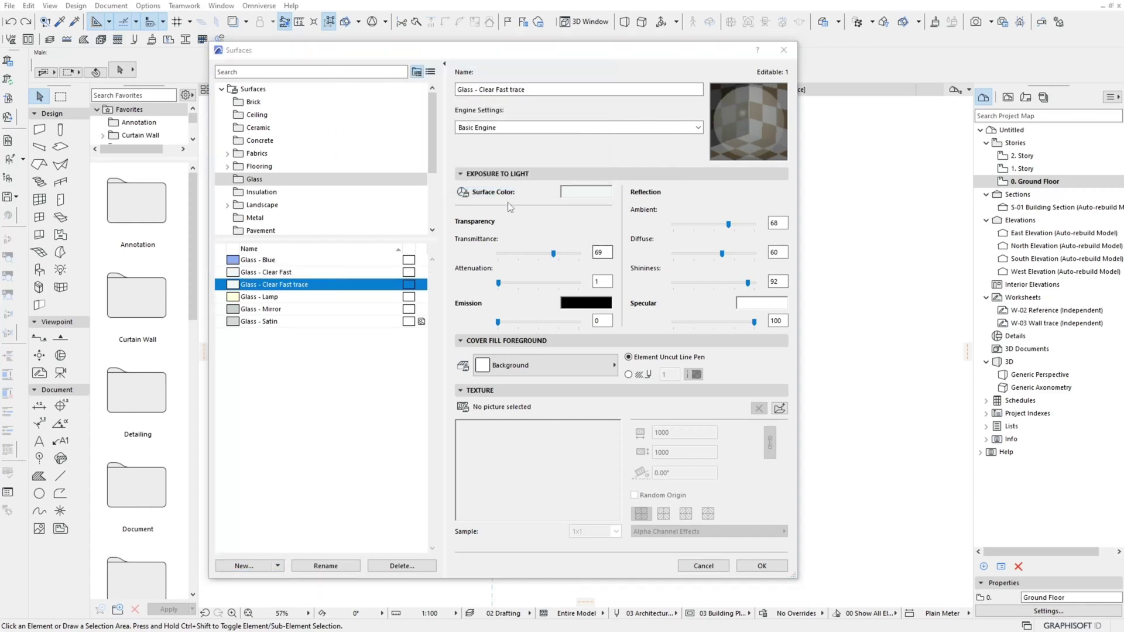
left_click(779, 408)
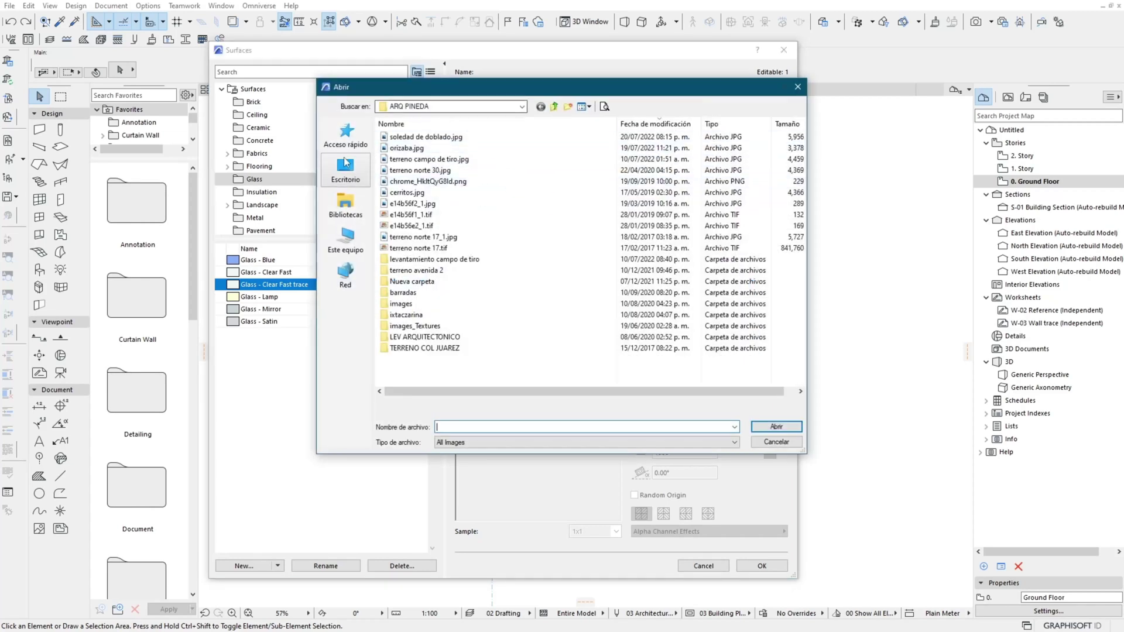
scroll(466, 149, "down", 5)
left_click(445, 387)
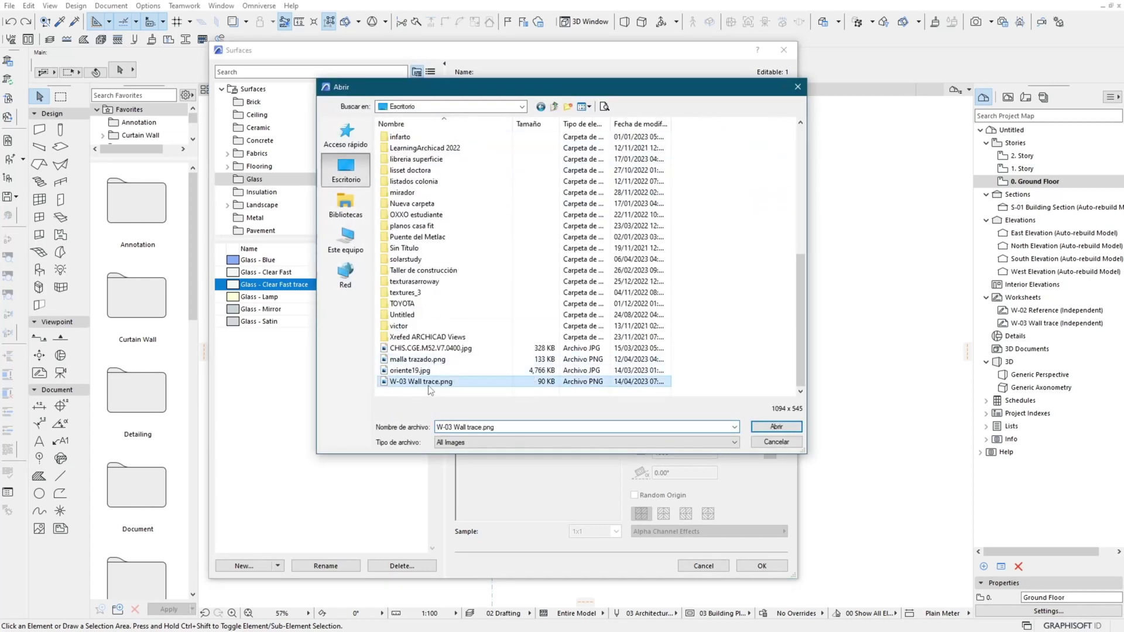
left_click(776, 427)
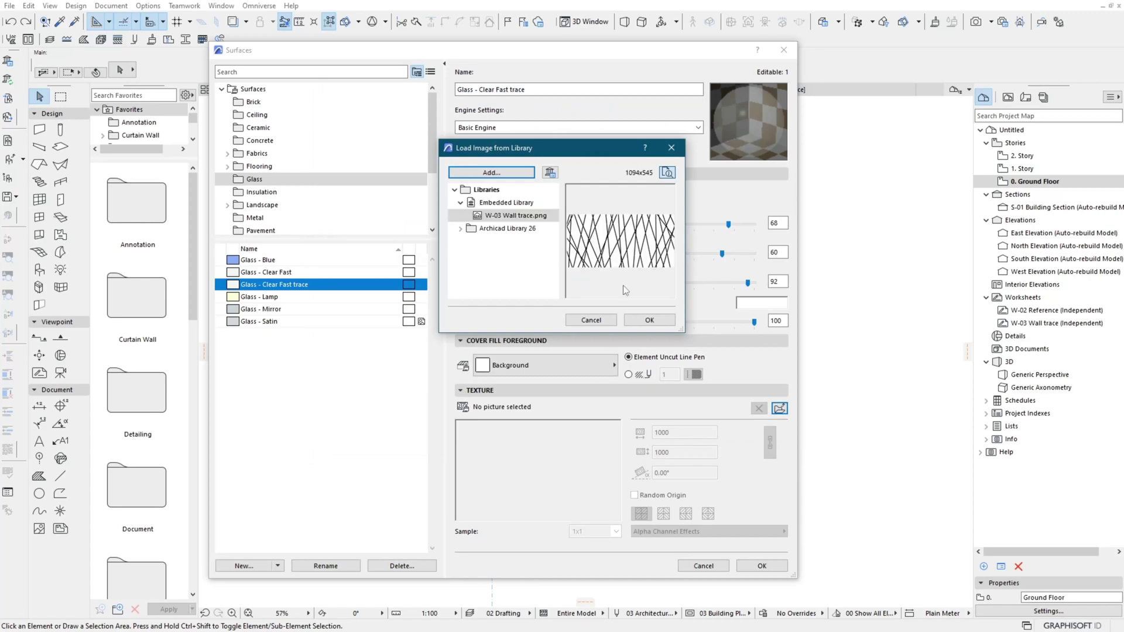
left_click(650, 319)
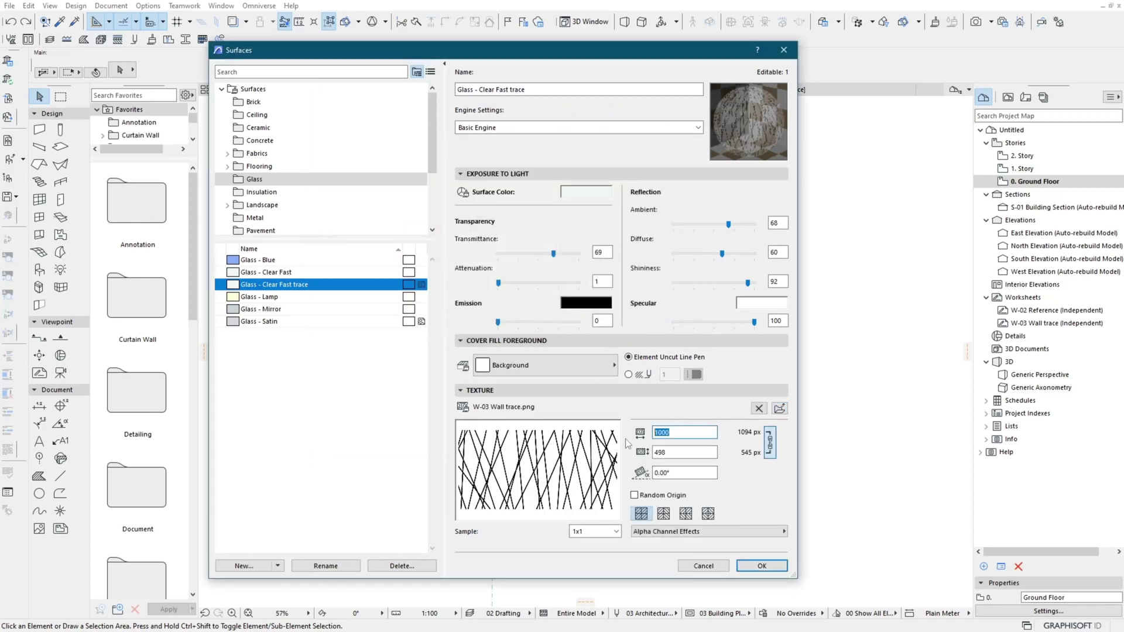
left_click(684, 432)
type("6000")
Size the texture to 6022×3000 and lower the glass transmittance to 56.
left_click(680, 453)
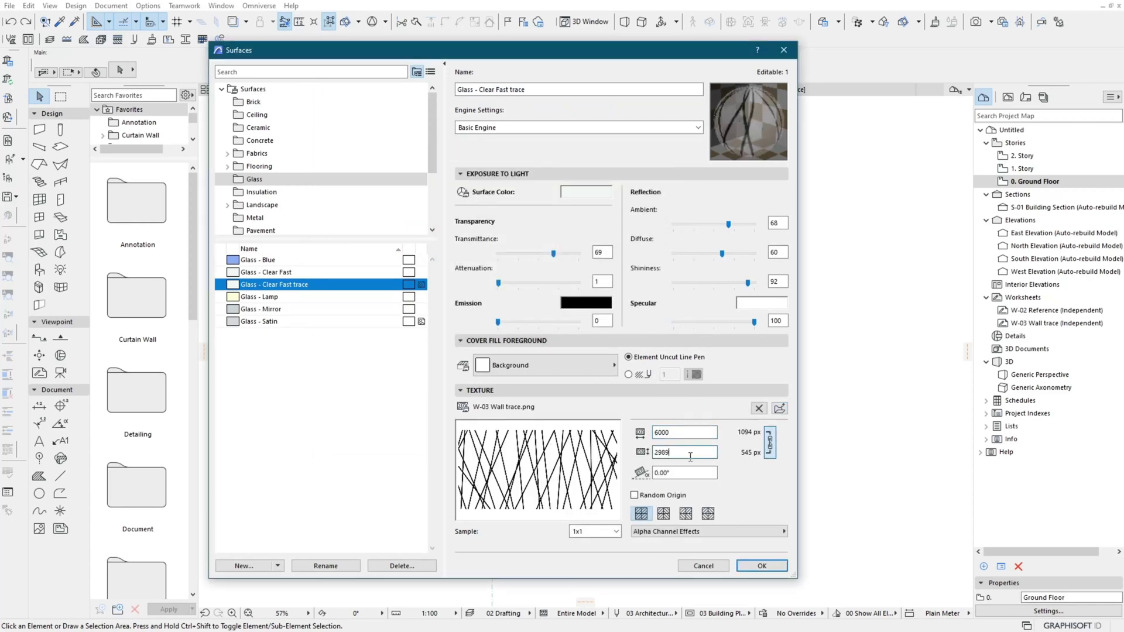
left_click(716, 532)
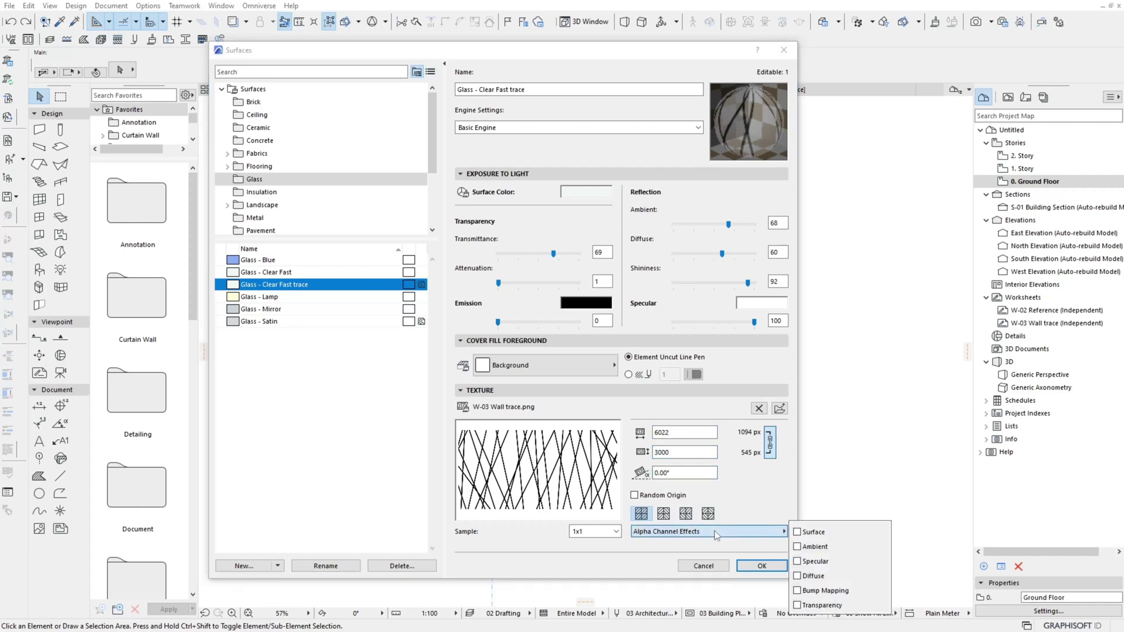
left_click(757, 503)
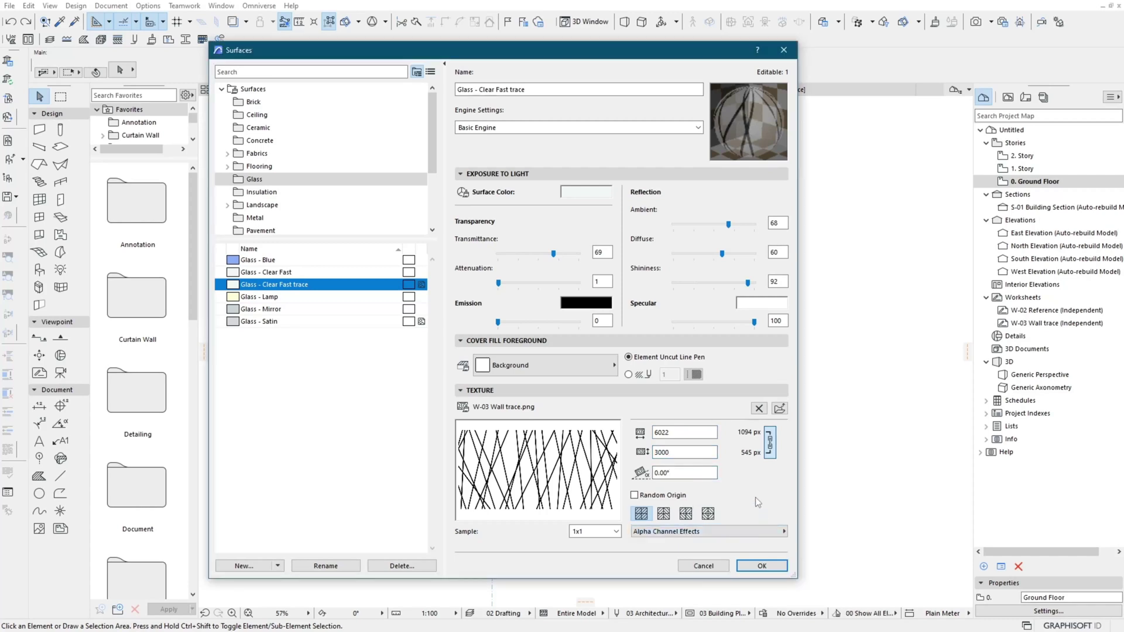
left_click_drag(560, 254, 545, 252)
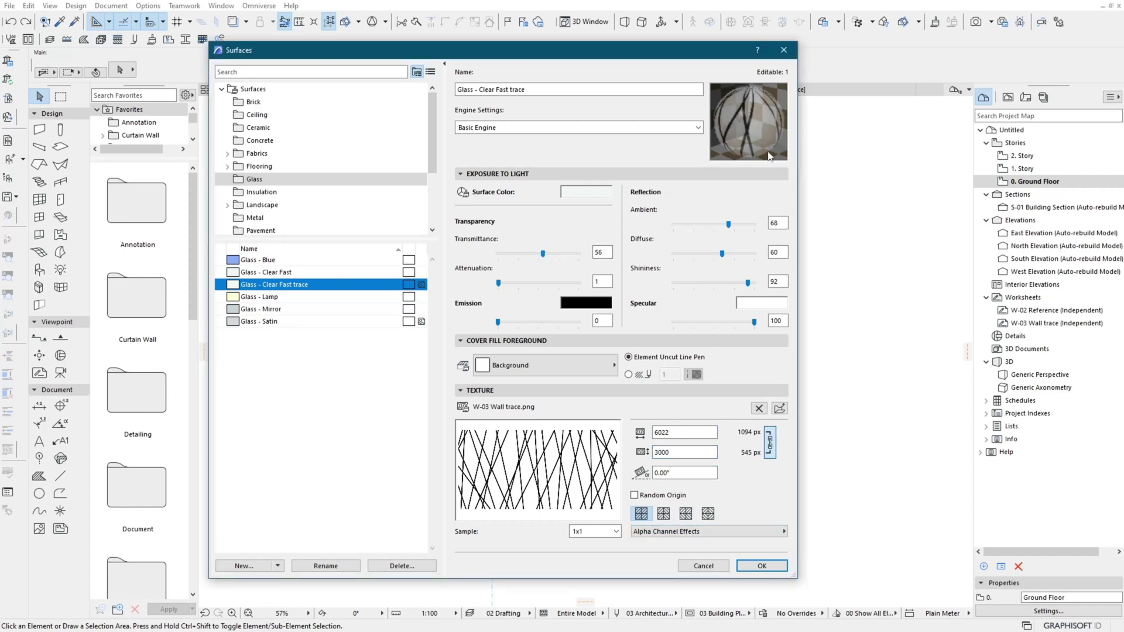
left_click(578, 128)
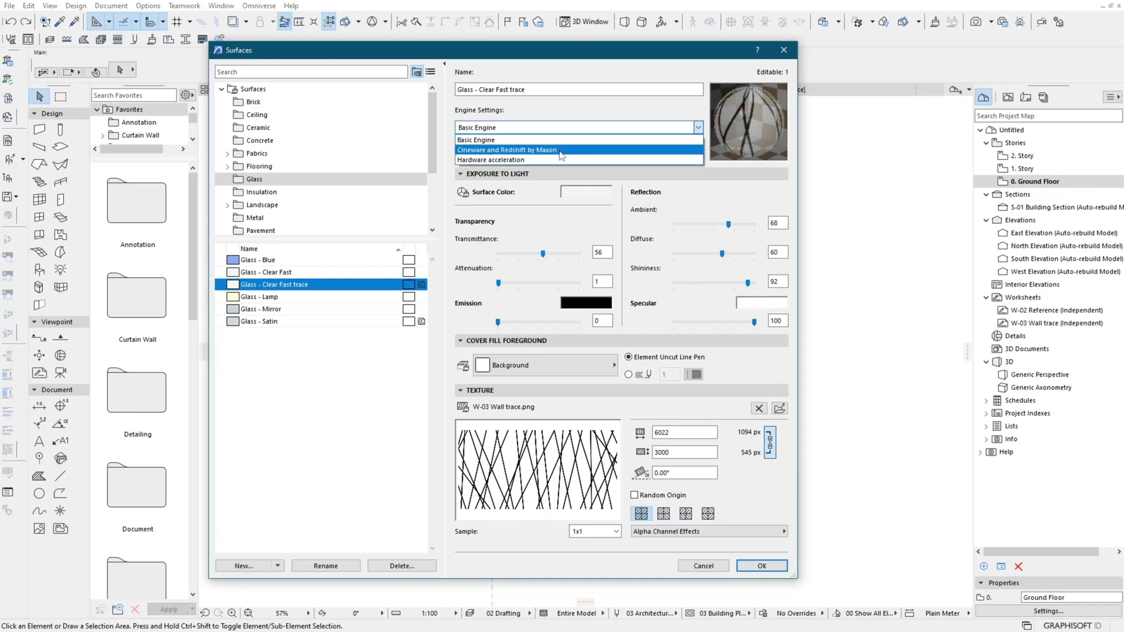
Update Cineware settings from Basic and enable Bump using the embedded wall trace image.
left_click(578, 145)
left_click(527, 550)
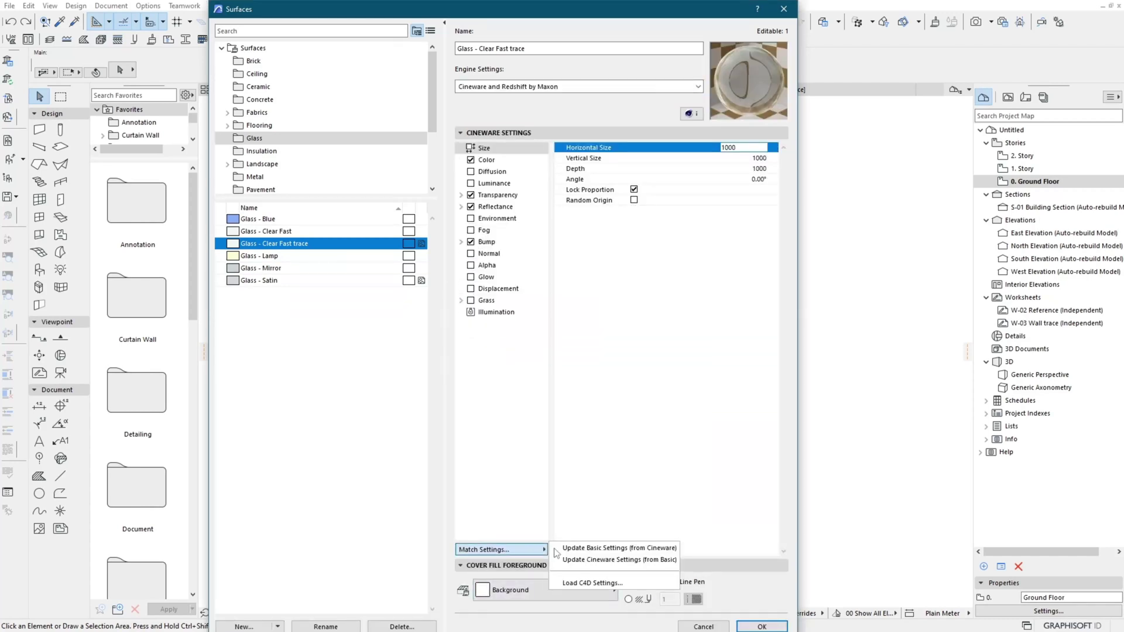
left_click(605, 561)
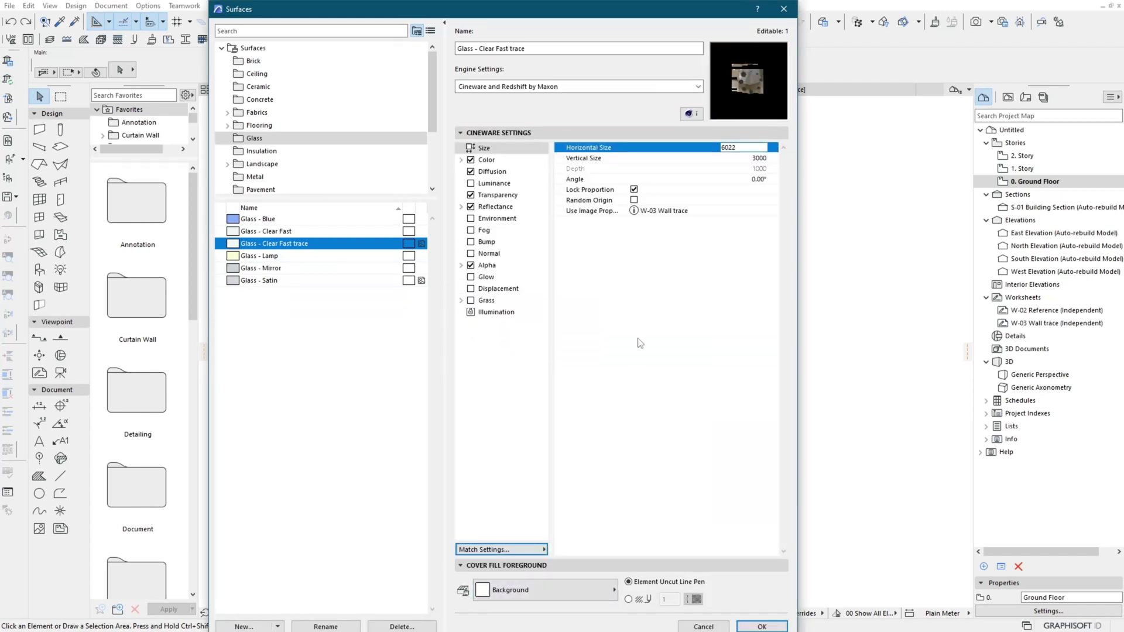
left_click(471, 242)
left_click(726, 162)
left_click(797, 226)
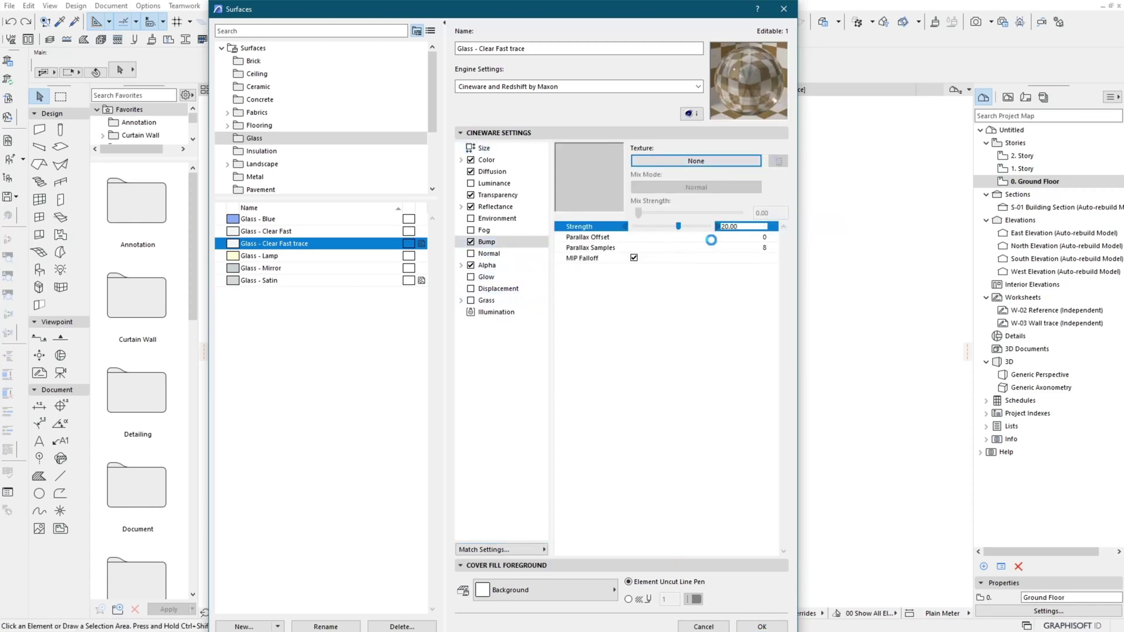
double_click(486, 206)
left_click(503, 230)
left_click(650, 322)
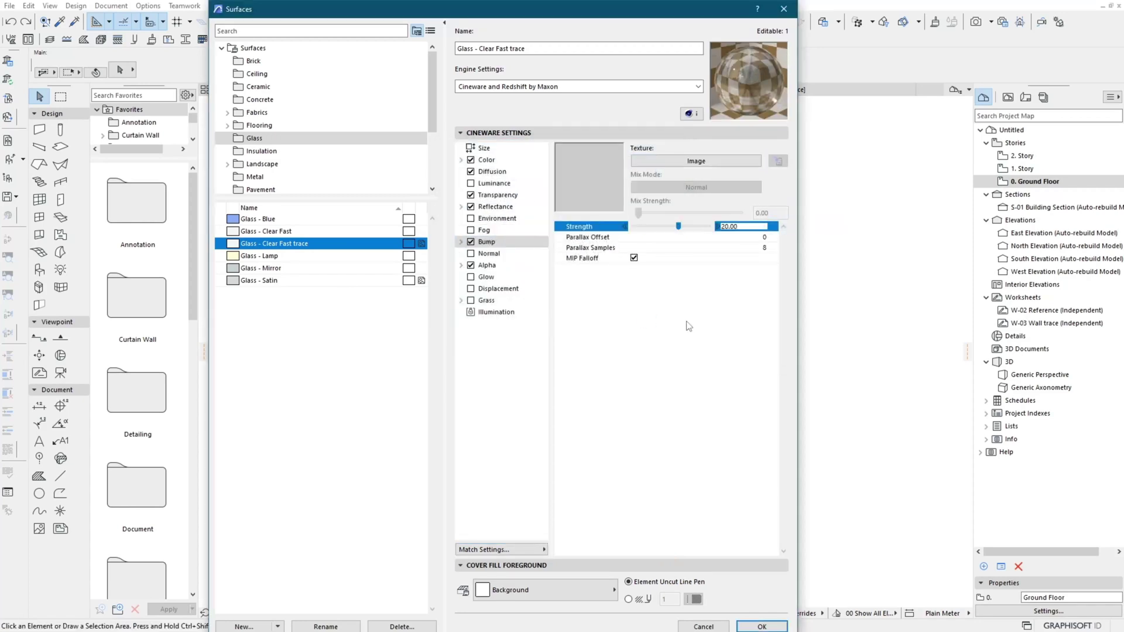
Set reflection and specular brightness to 35 and confirm the surface.
left_click(496, 195)
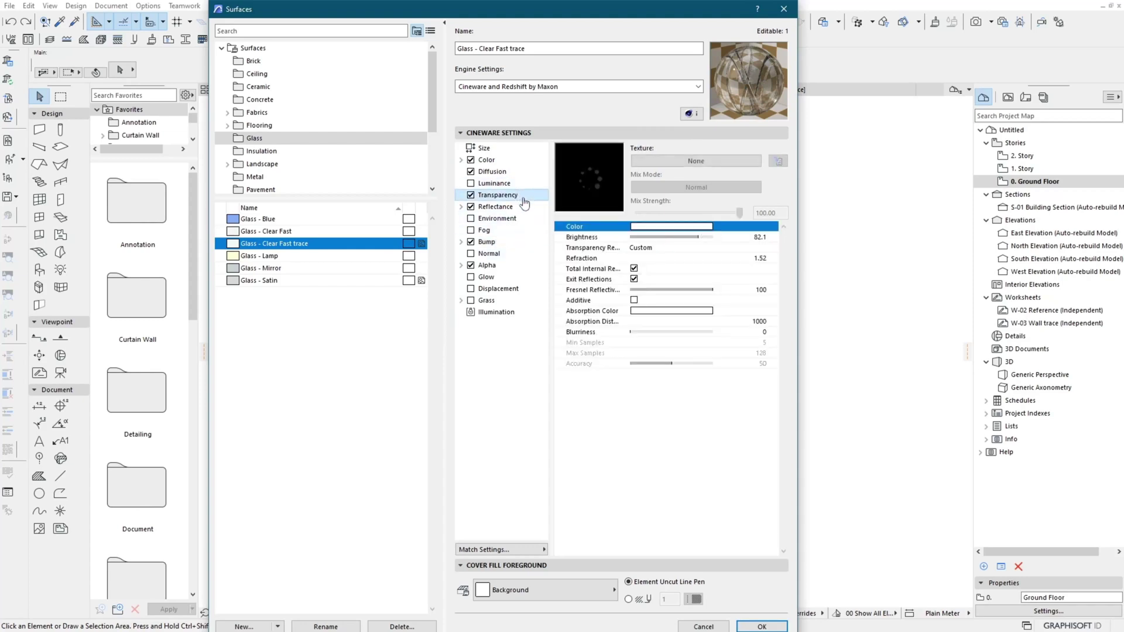
left_click(460, 207)
left_click(496, 206)
left_click_drag(731, 160, 674, 160)
left_click_drag(740, 186, 674, 187)
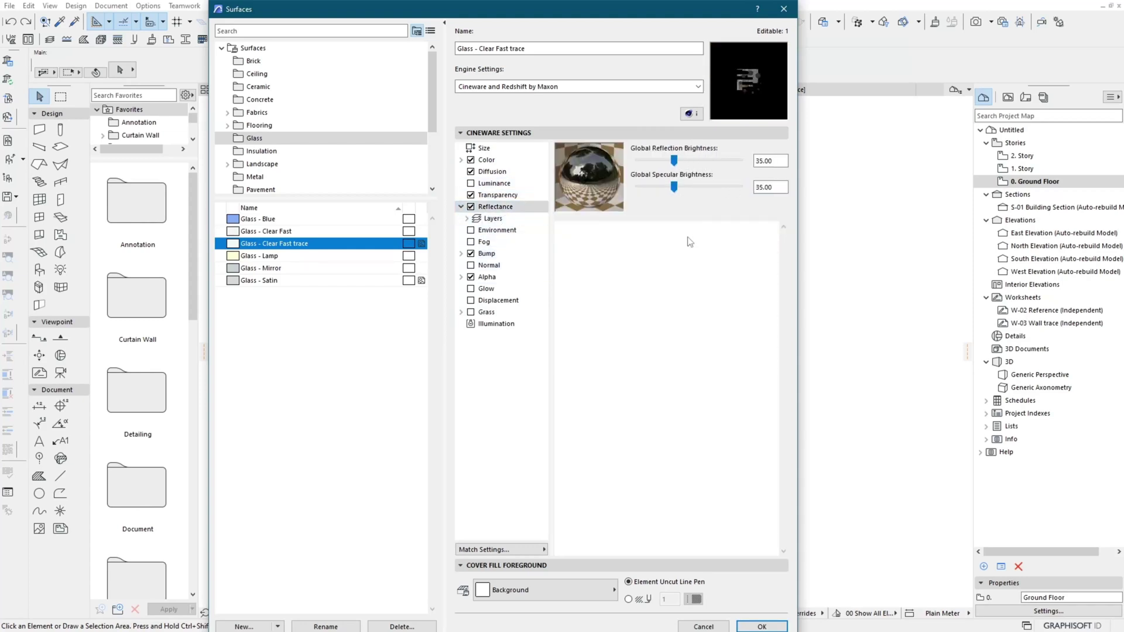
left_click(761, 627)
Open the W-03 Wall trace worksheet and select all its lines.
double_click(1057, 323)
left_click_drag(905, 186, 372, 446)
left_click(373, 446)
left_click(904, 498)
left_click(360, 170)
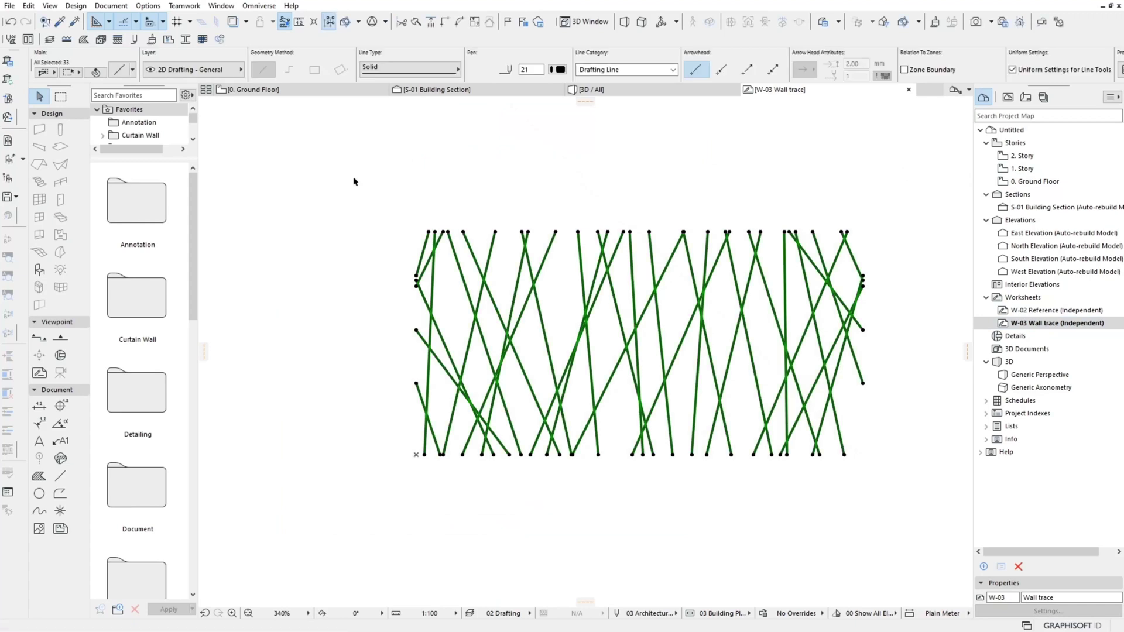
left_click(28, 5)
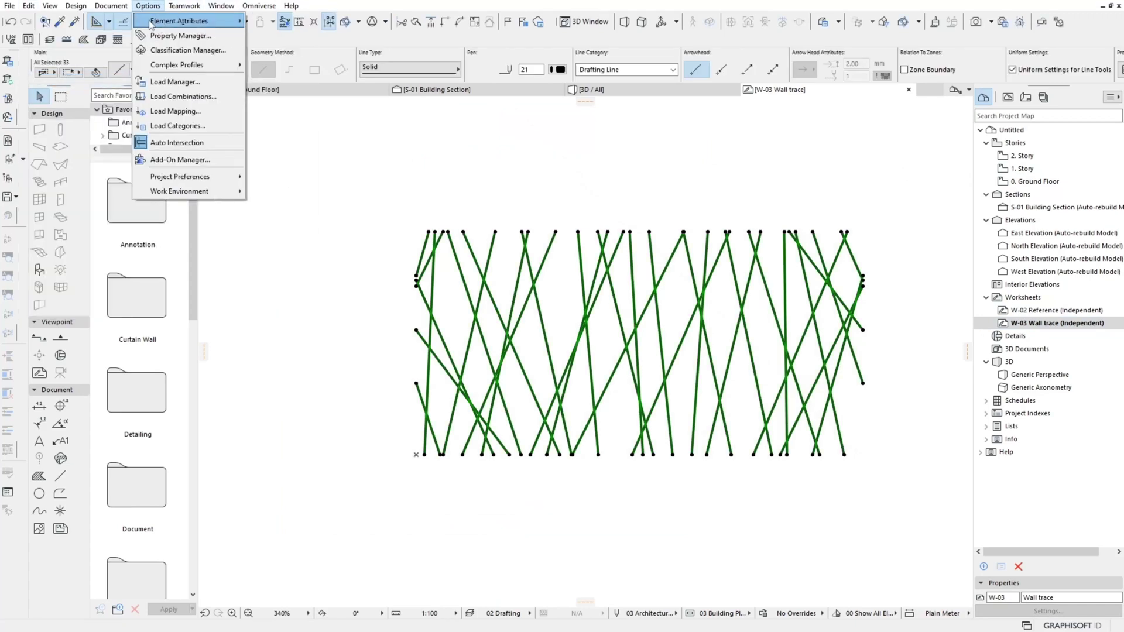
Create a 'wall trace' symbol fill (6000 × 3000) from the pasted slanted lines.
mouse_move(180, 20)
left_click(297, 65)
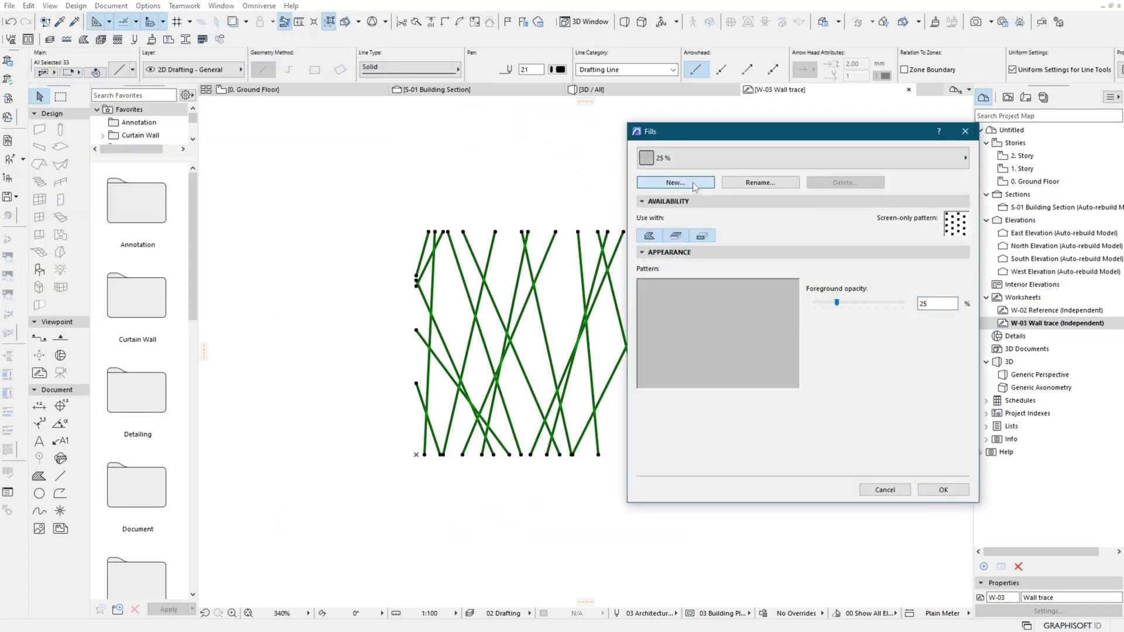
left_click(695, 185)
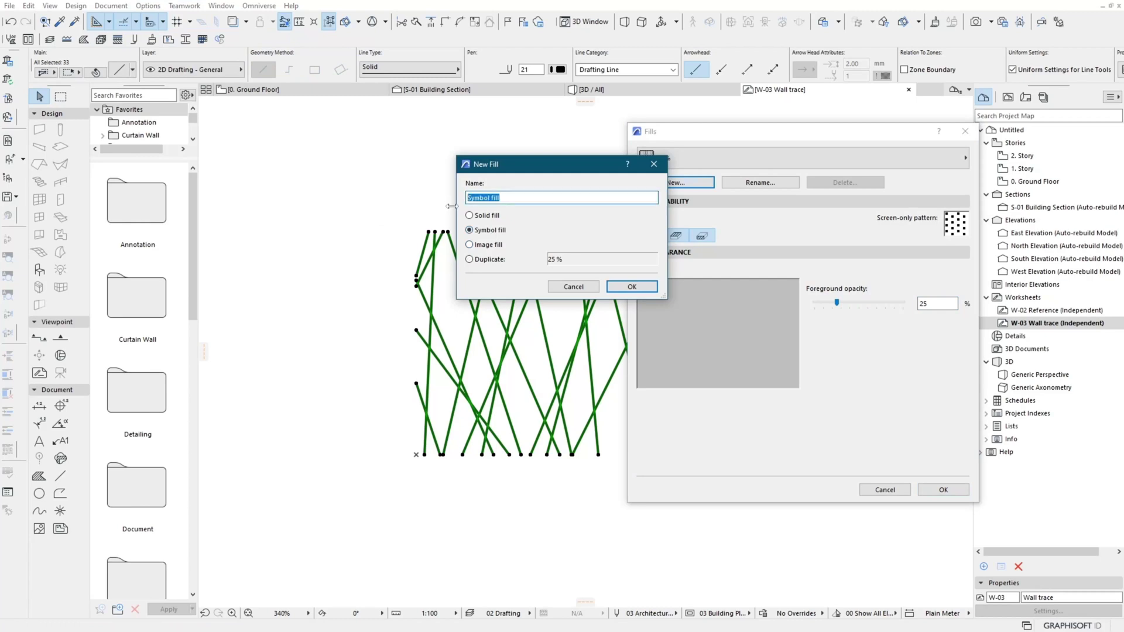
left_click(625, 288)
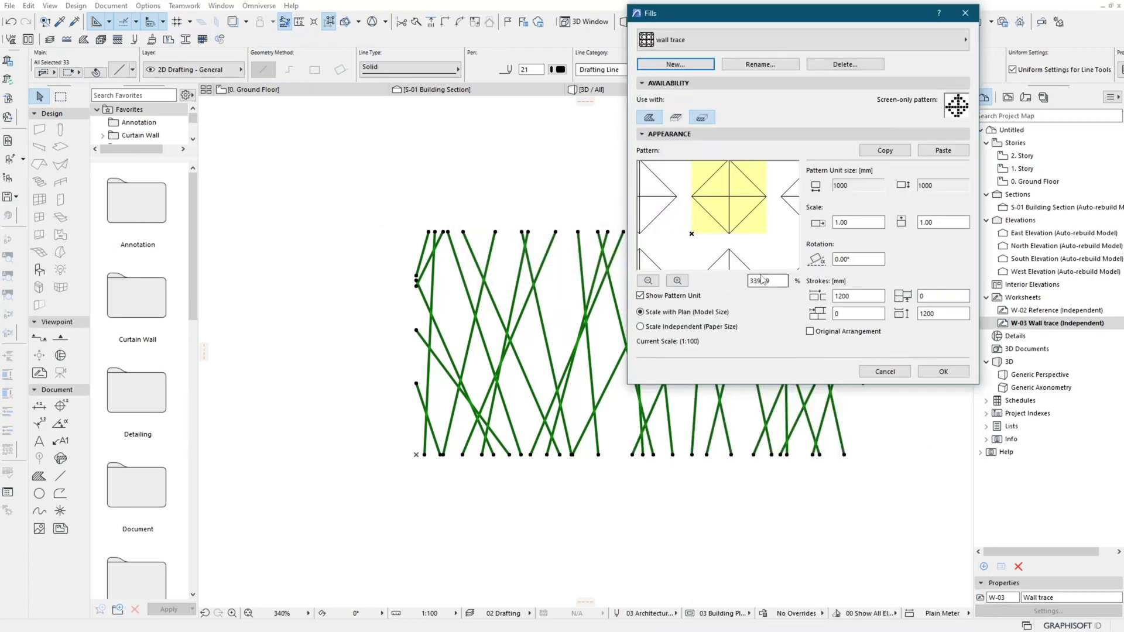
left_click(954, 152)
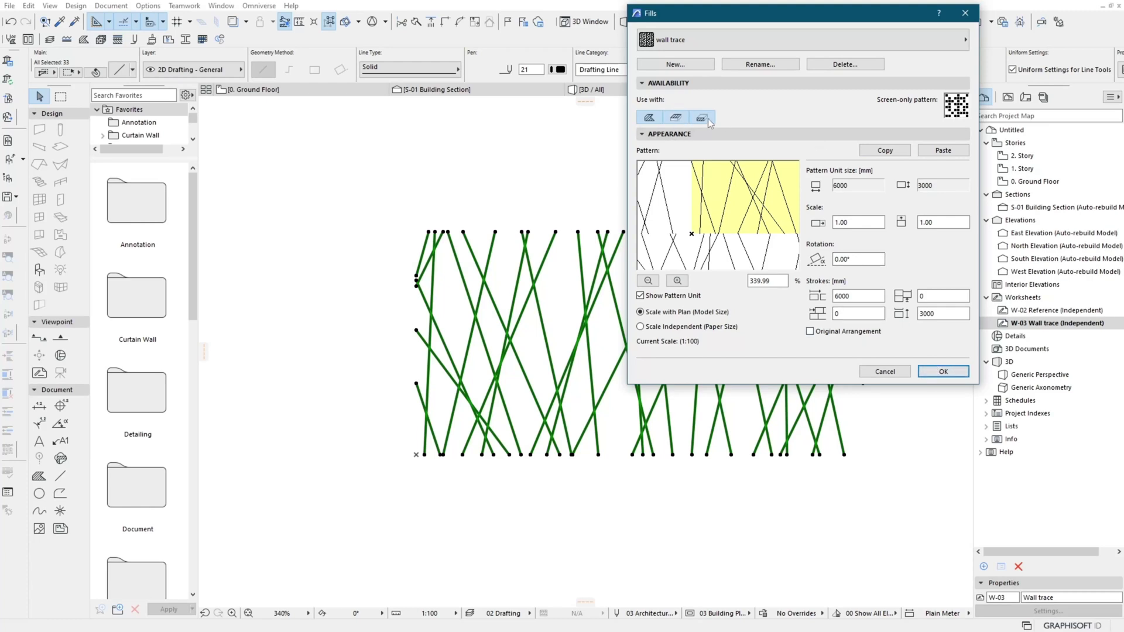
left_click(944, 372)
left_click(912, 259)
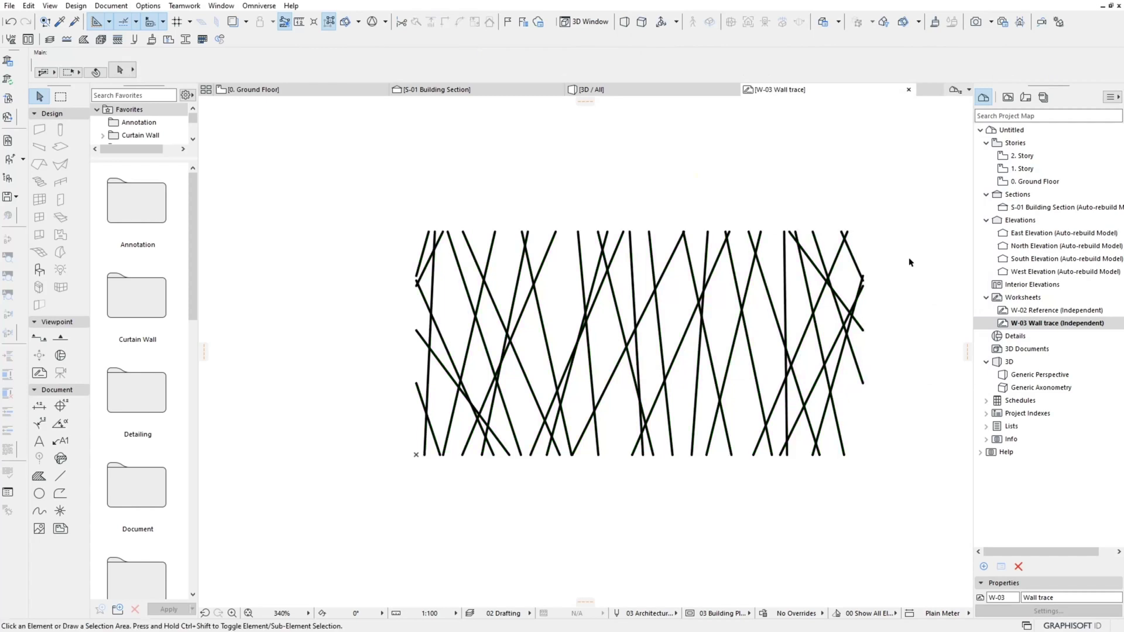
left_click(148, 5)
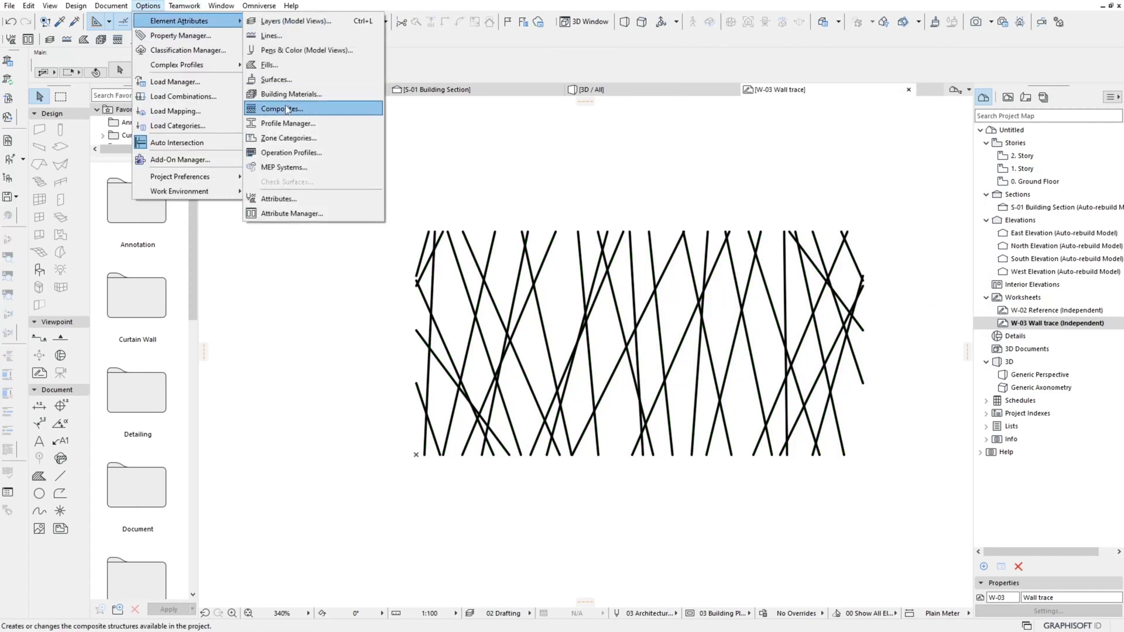
Set Glass - Clear Fast trace's cover fill foreground to wall trace with pen 27, then go to 3D.
left_click(277, 79)
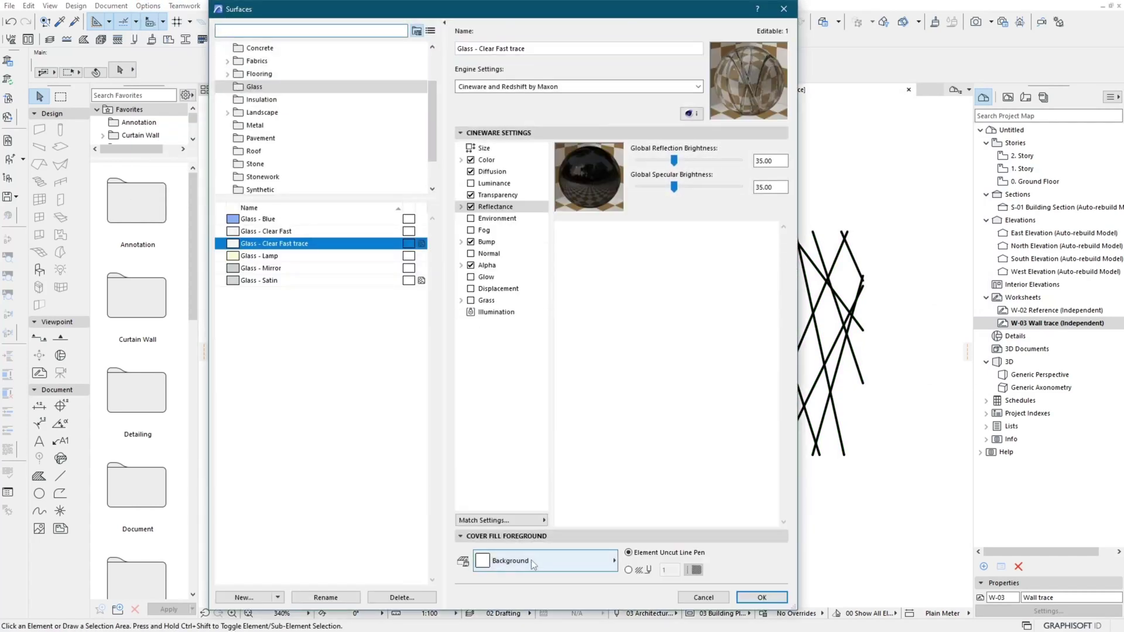
left_click(544, 561)
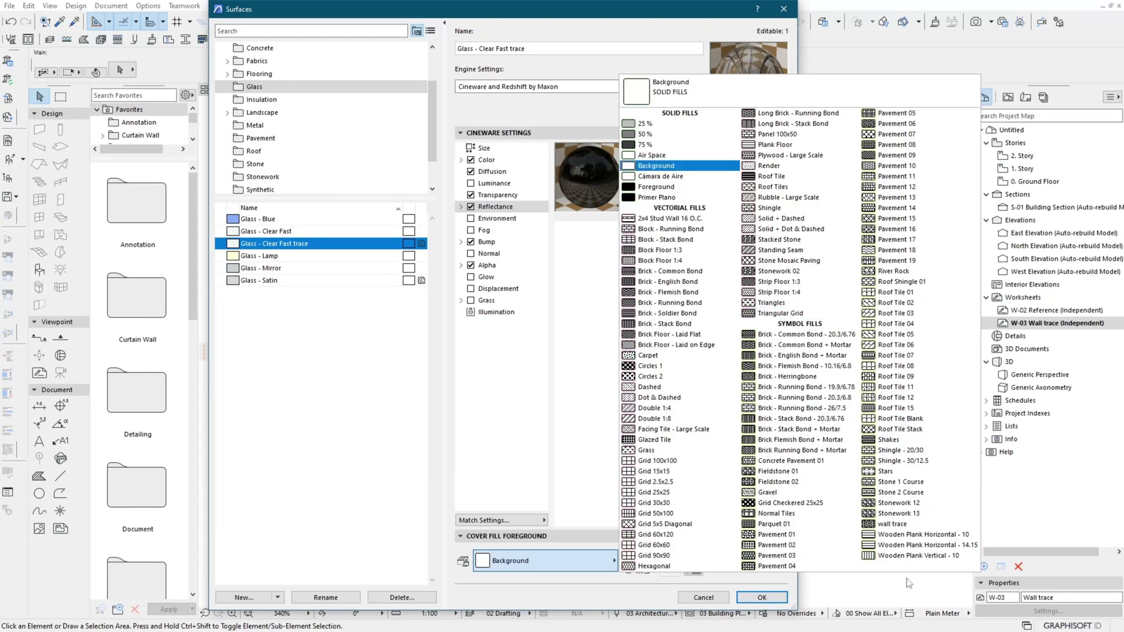
left_click(891, 524)
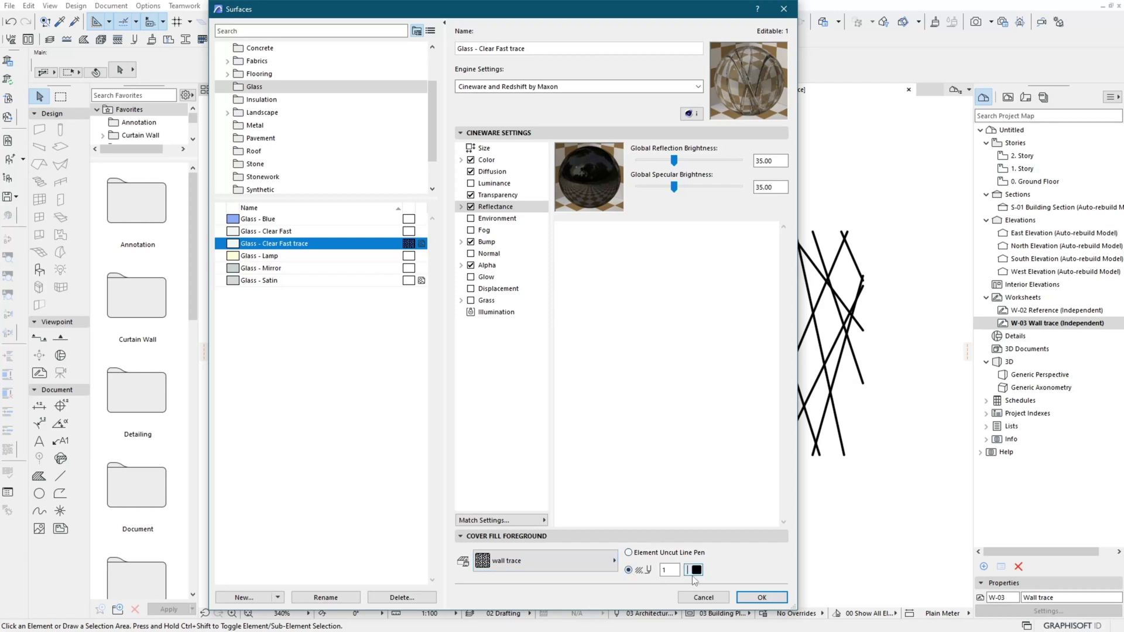
left_click(695, 571)
left_click(772, 478)
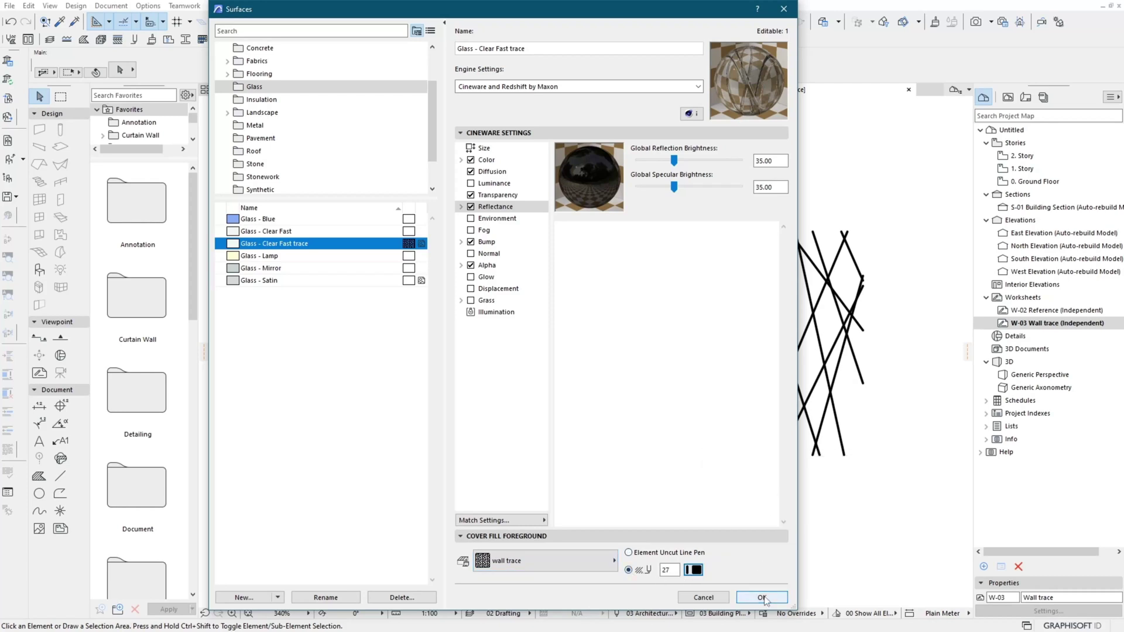
left_click(762, 598)
key("F3")
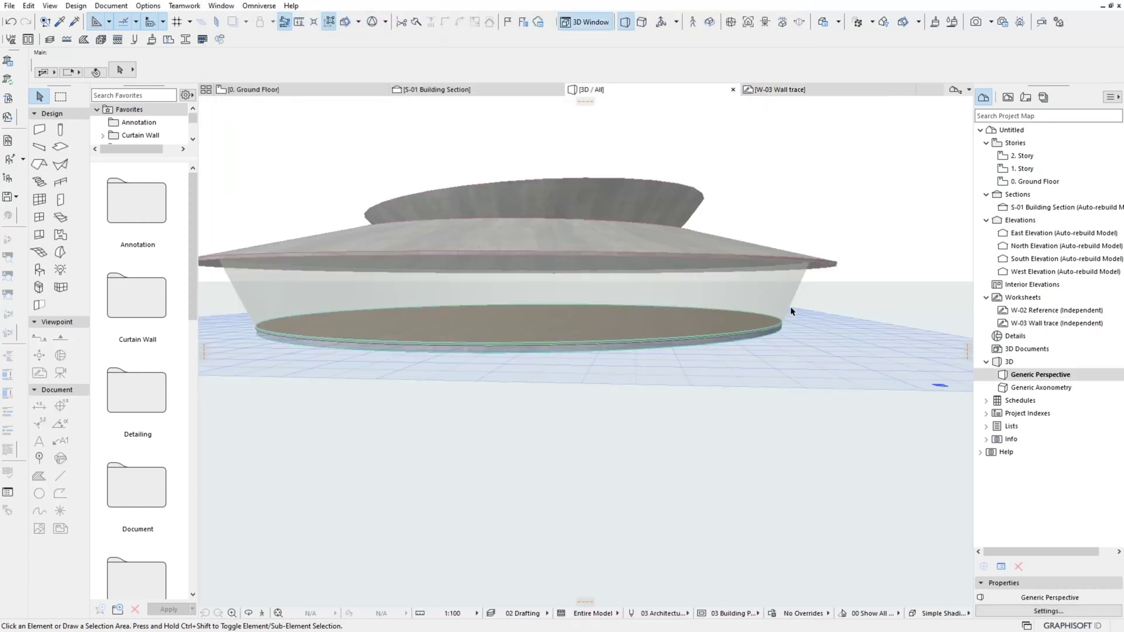
Suspend groups and select the pavilion's slanted glass wall.
left_click(28, 5)
left_click(202, 219)
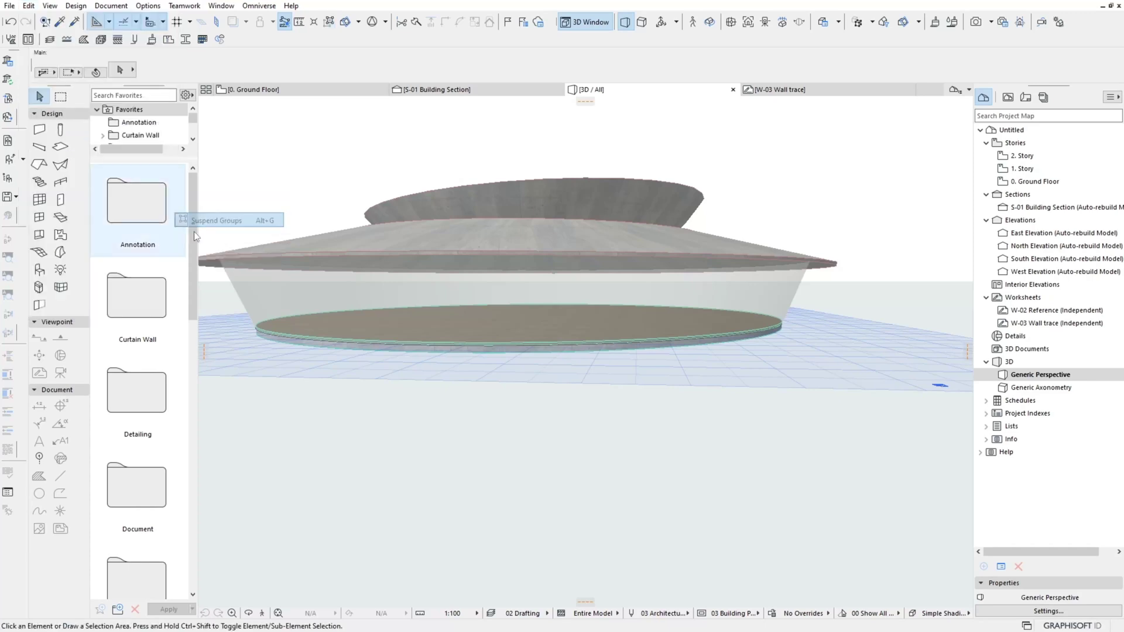
left_click(293, 323)
Override all the wall's surfaces with Glass - Clear Fast trace.
left_click(123, 71)
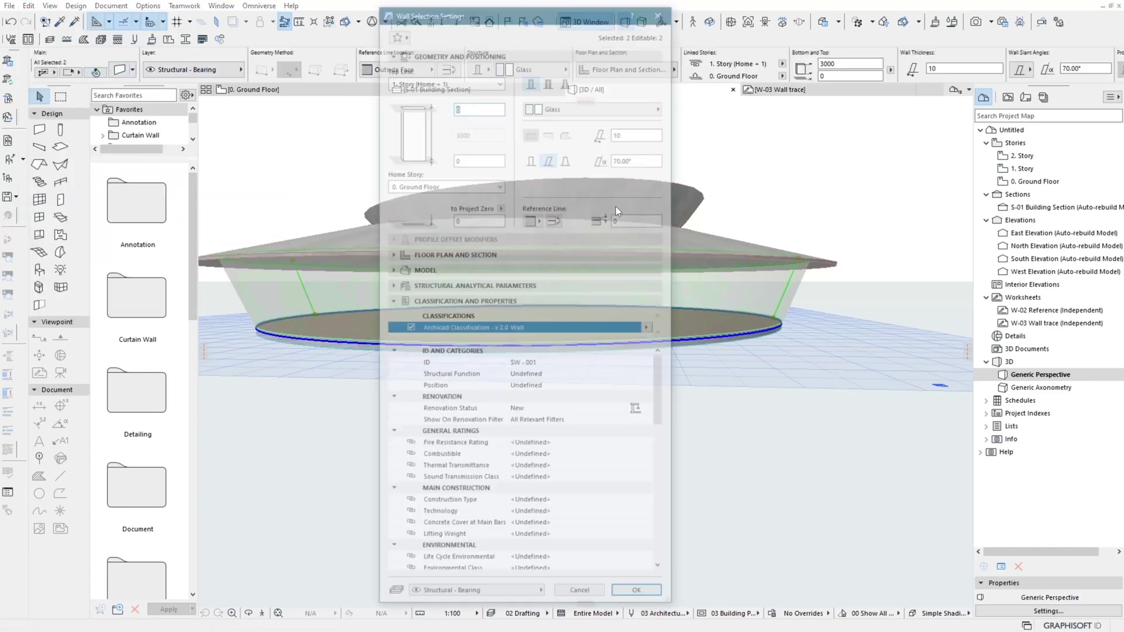
left_click(491, 269)
left_click(395, 299)
left_click(394, 332)
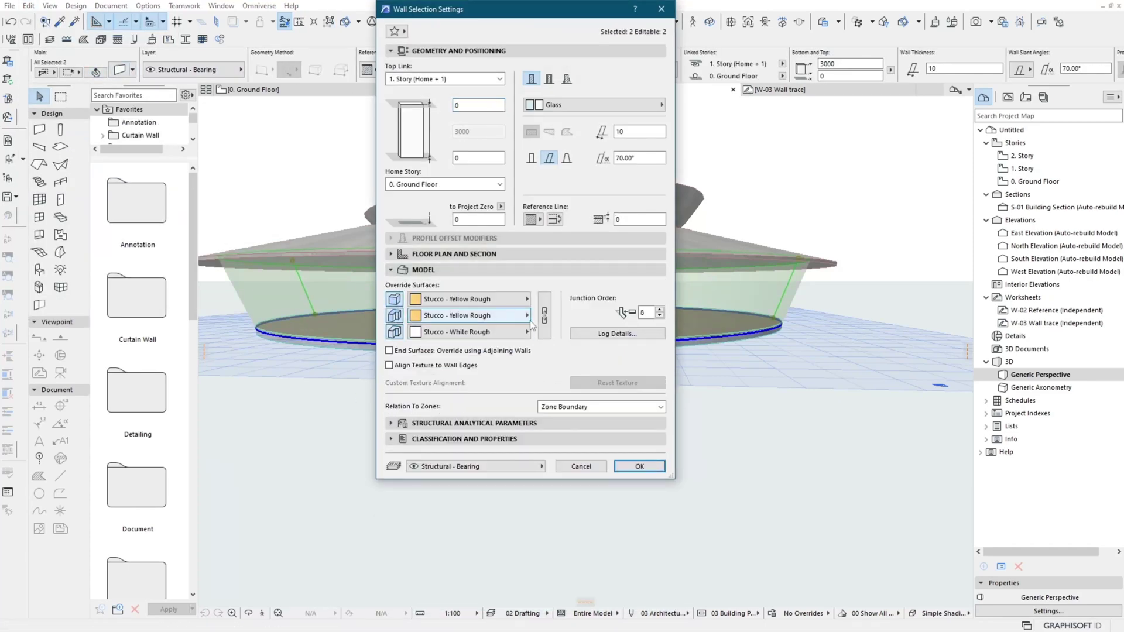
left_click(516, 300)
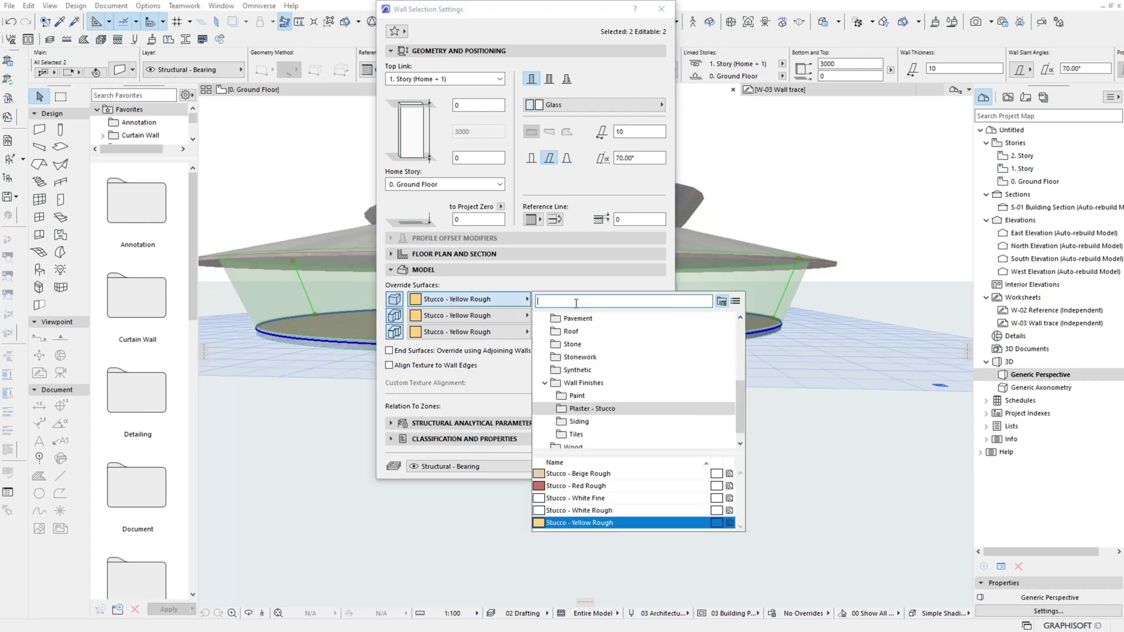
type("glass")
left_click(586, 364)
left_click(640, 468)
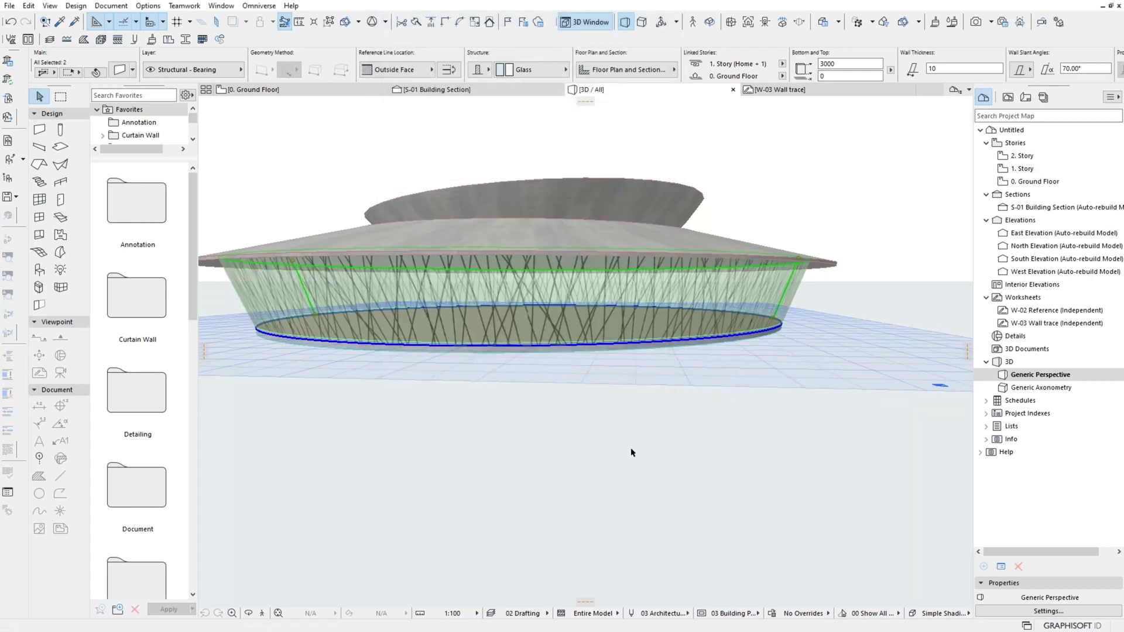
left_click(565, 389)
middle_click_drag(565, 388, 723, 416, "shift")
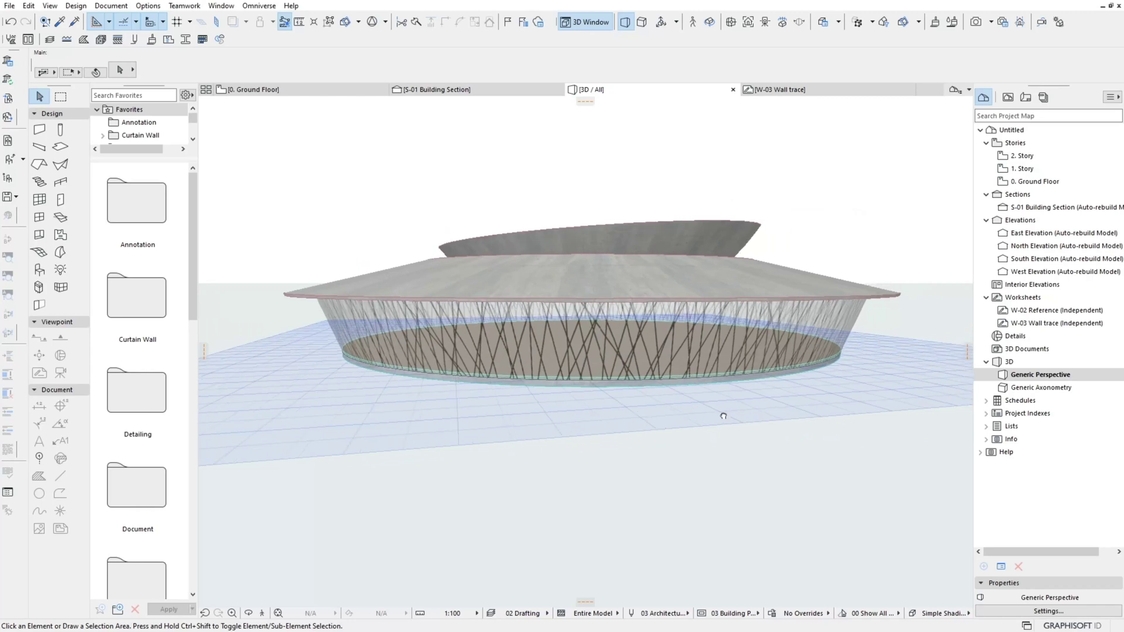
Enable Surface - Cover Fill Foreground for uncut surfaces in the South Elevation marker settings.
key("ctrl+Tab")
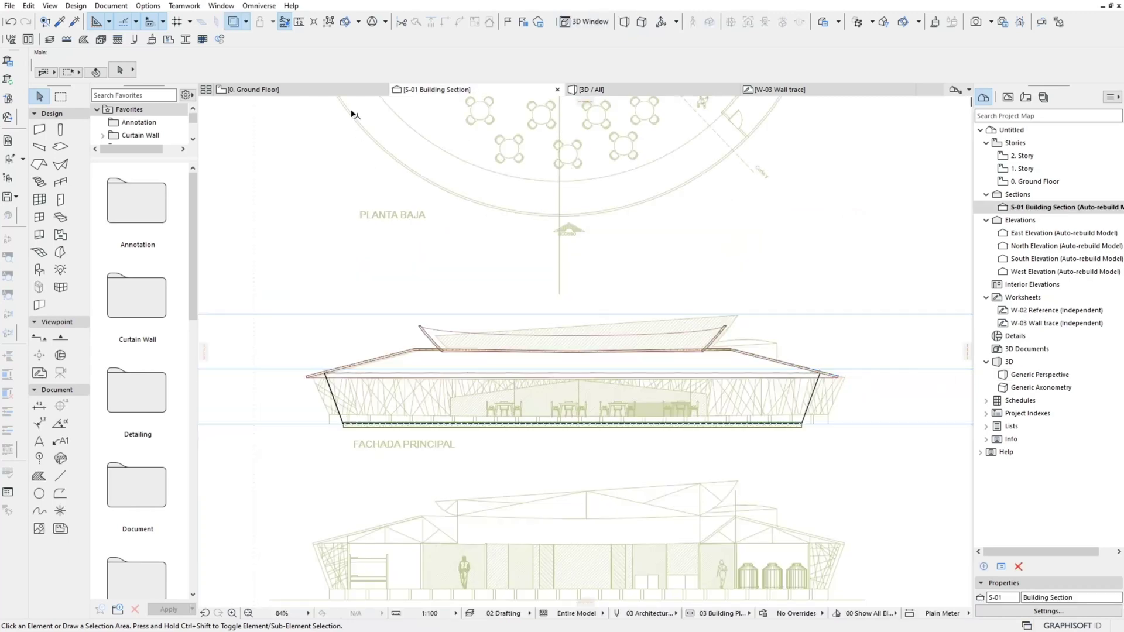
left_click(251, 89)
left_click(573, 532)
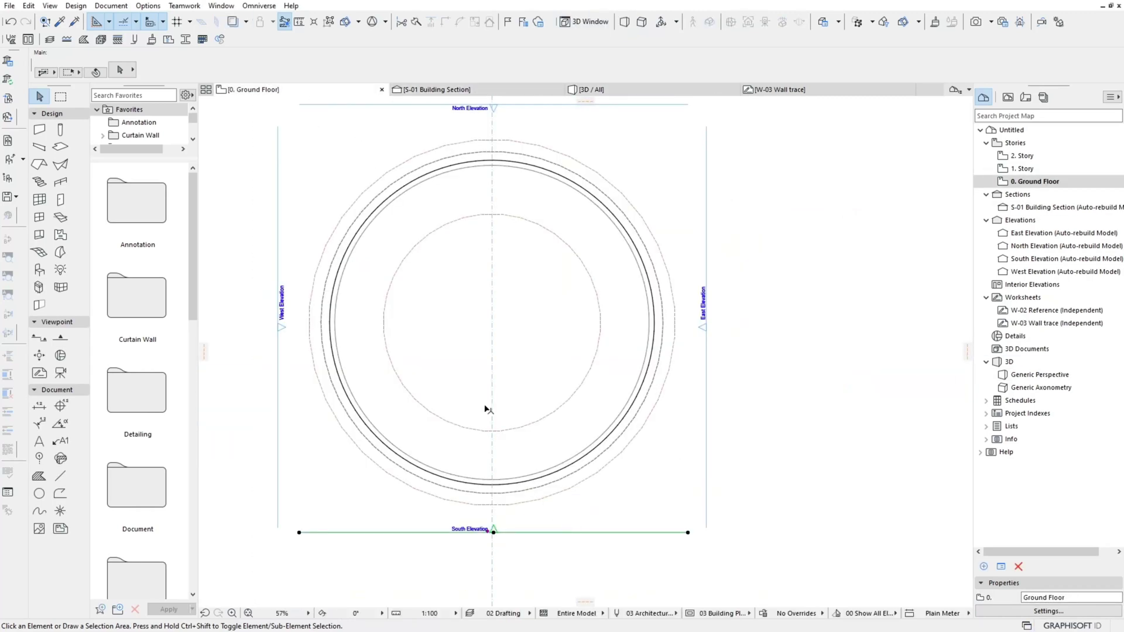
left_click(481, 283)
scroll(582, 345, "down", 2)
left_click(534, 335)
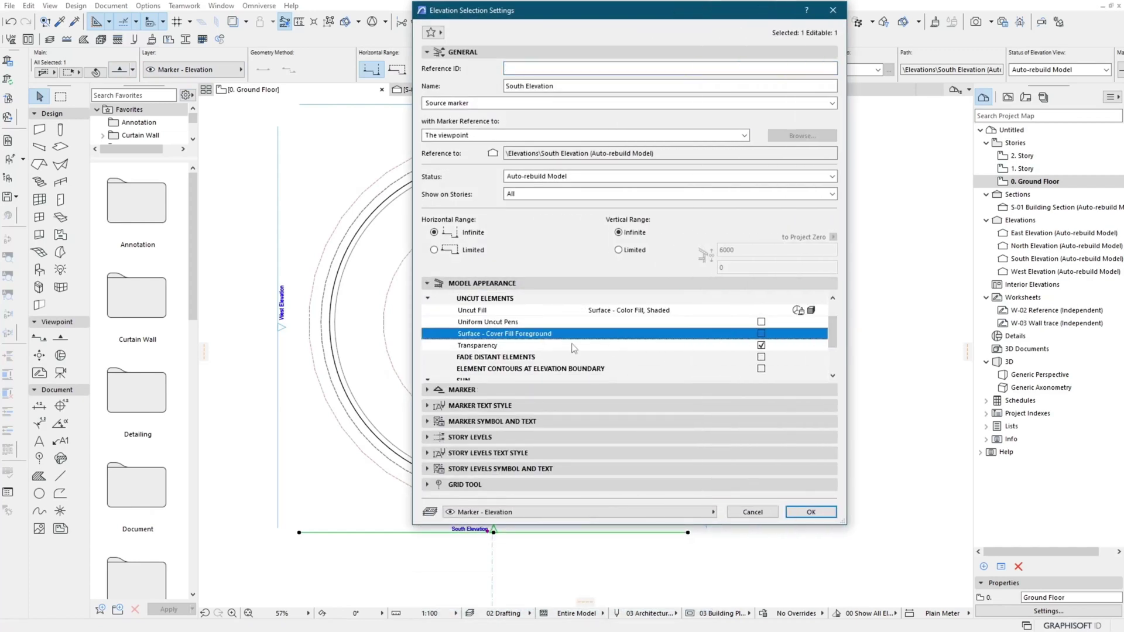
left_click(761, 334)
left_click(811, 311)
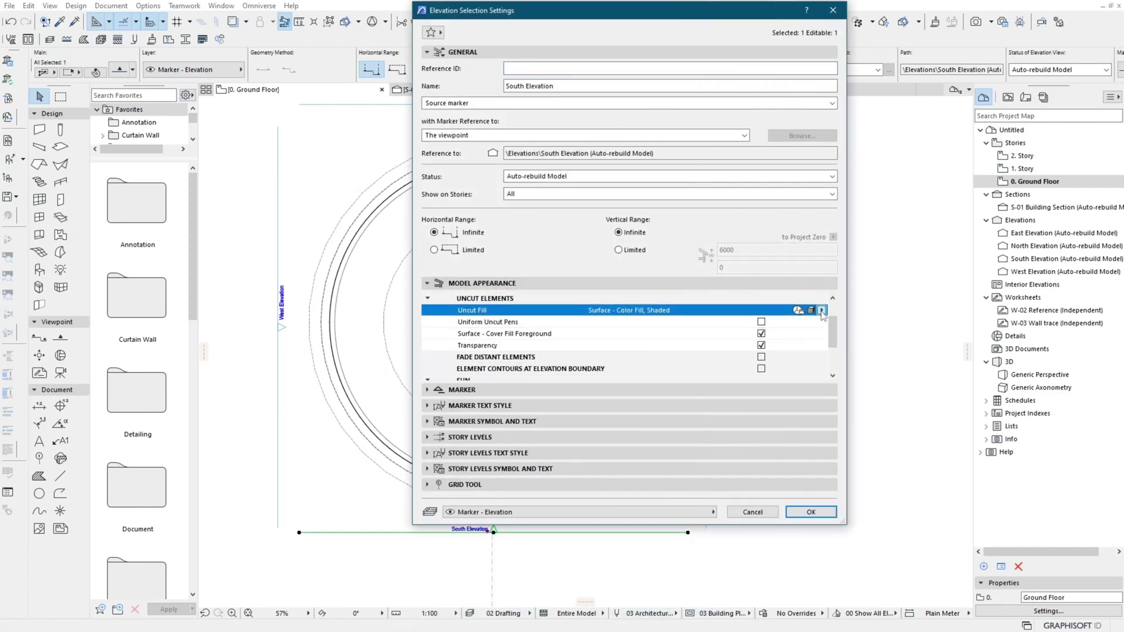
left_click(896, 311)
left_click(811, 513)
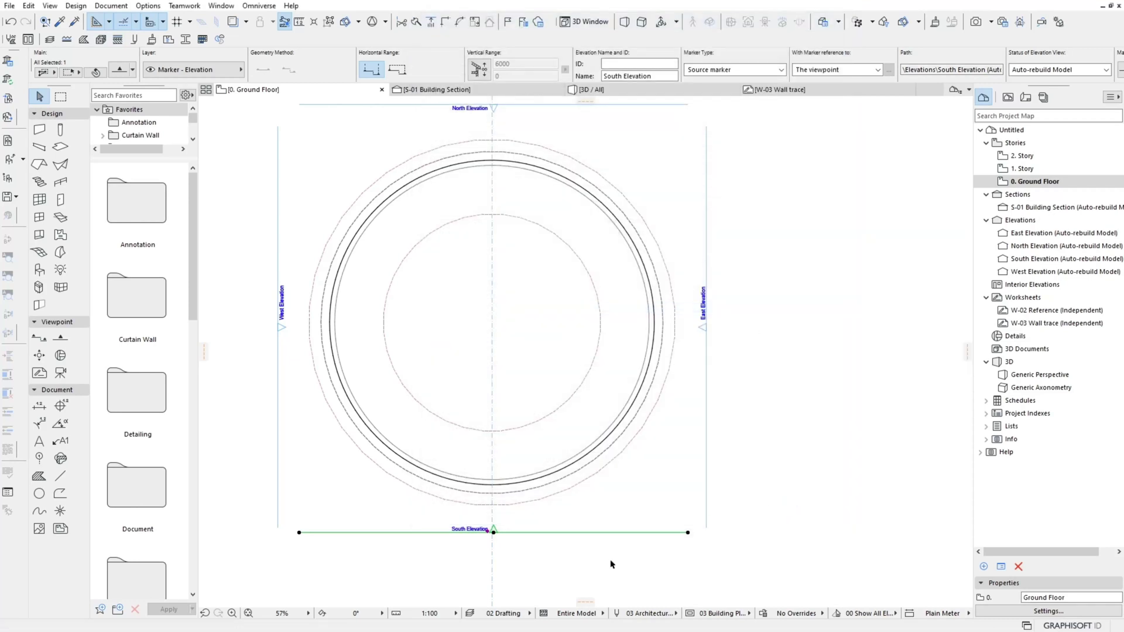
Open the South Elevation and preview graphic overrides, ending with no override.
right_click(611, 562)
left_click(644, 267)
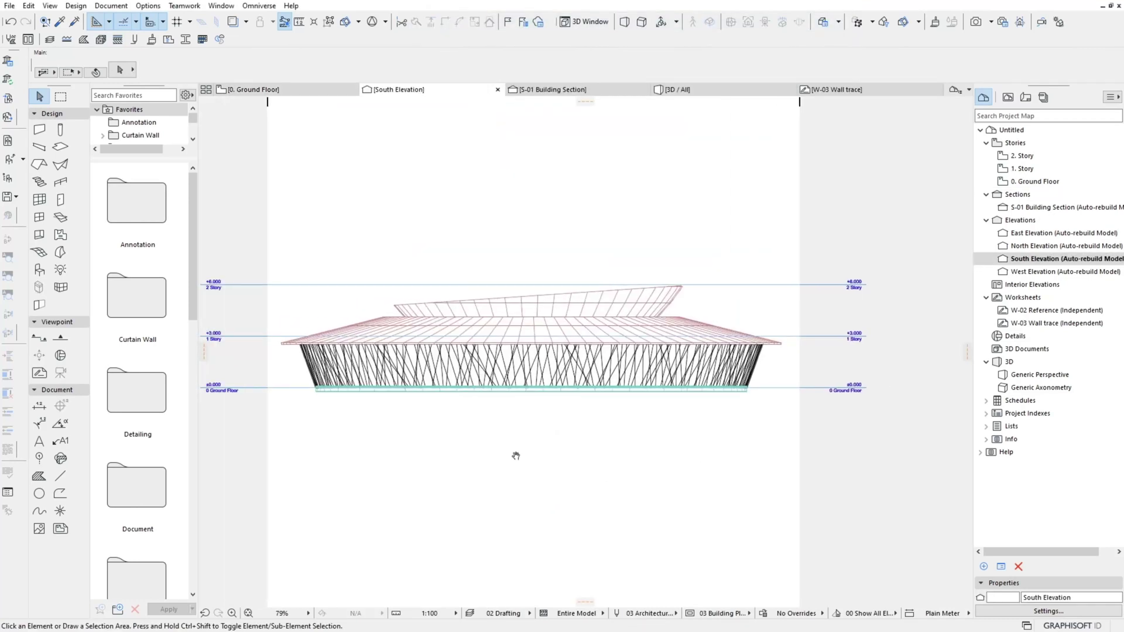
left_click(819, 615)
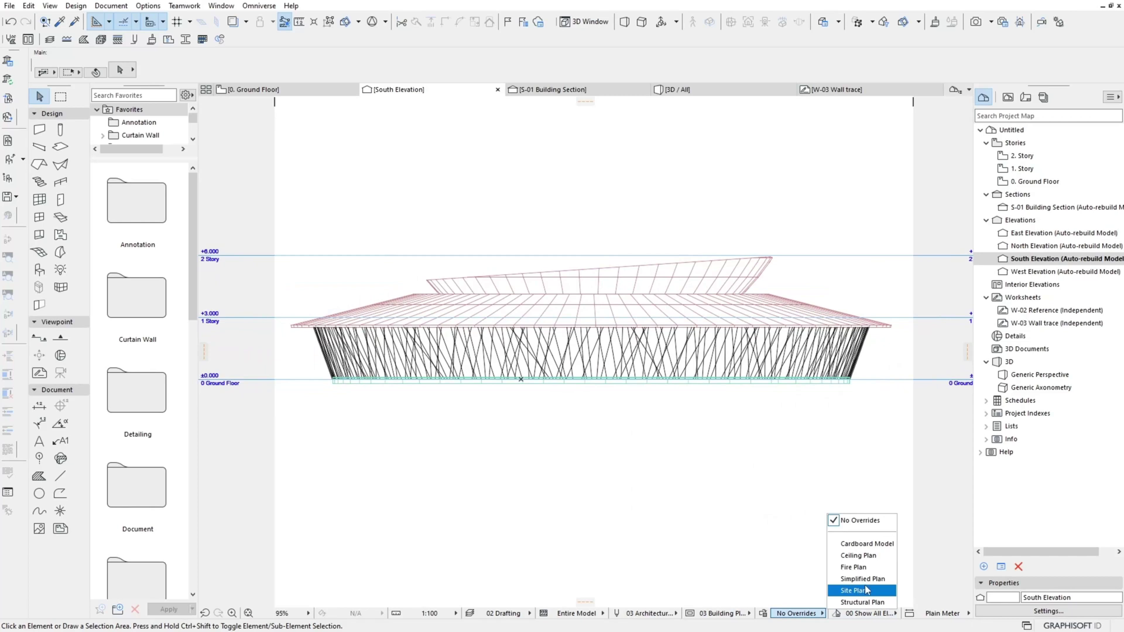
left_click(849, 580)
left_click(797, 614)
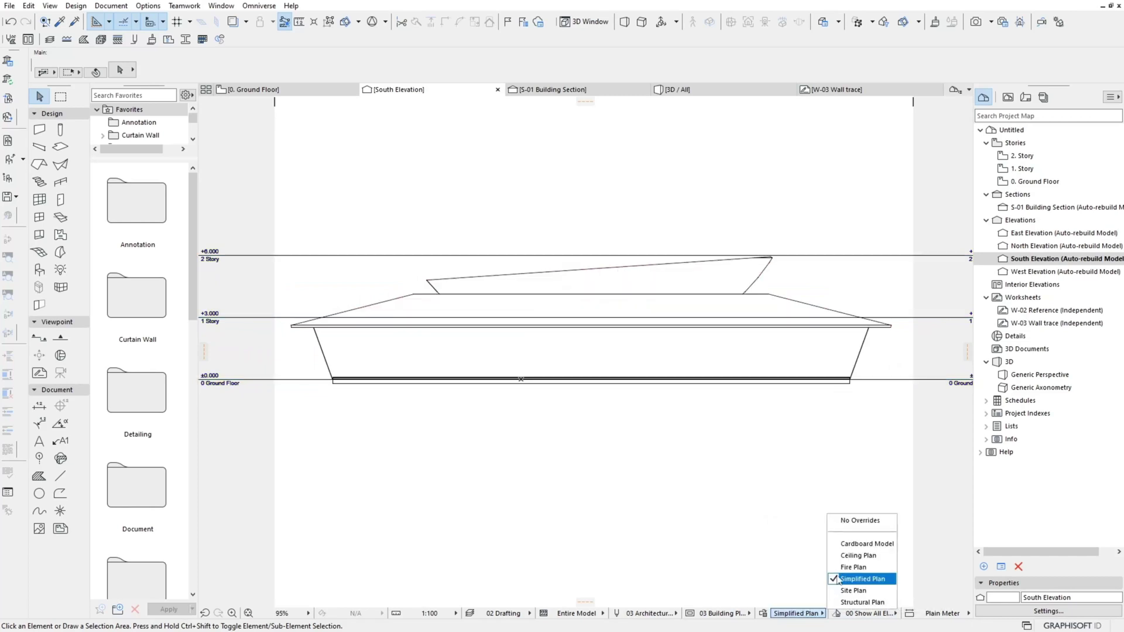
left_click(858, 546)
left_click(799, 614)
left_click(853, 591)
left_click(794, 615)
left_click(849, 521)
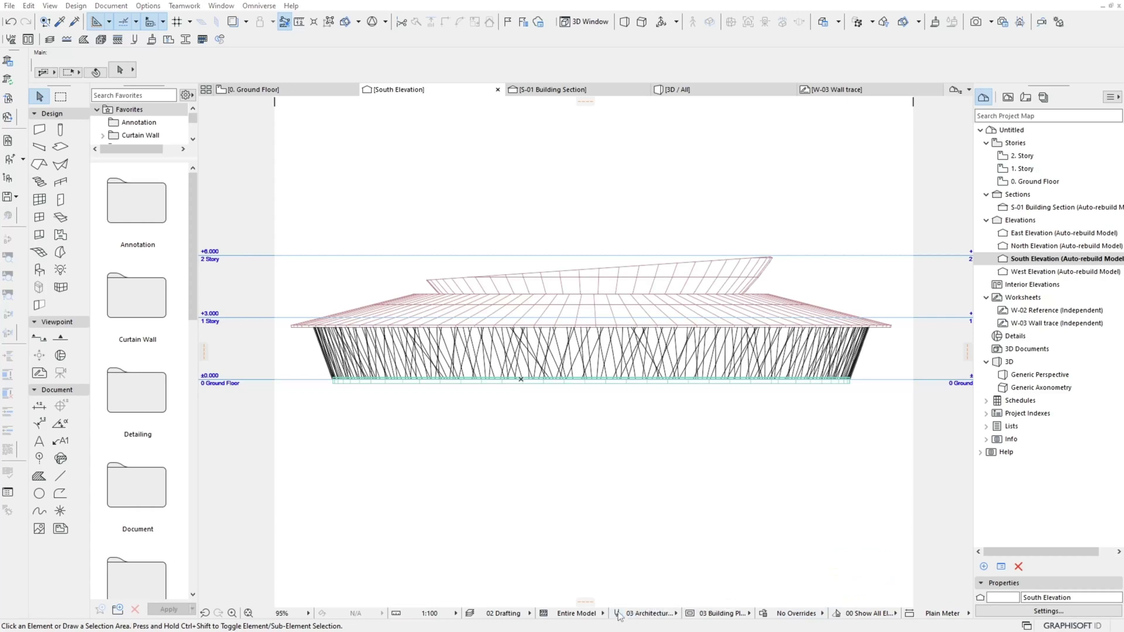
Apply the 04 Building plans 50 pen set to the elevation and return to 3D.
left_click(618, 615)
scroll(465, 196, "down", 3)
left_click(445, 198)
scroll(446, 193, "up", 3)
left_click(446, 187)
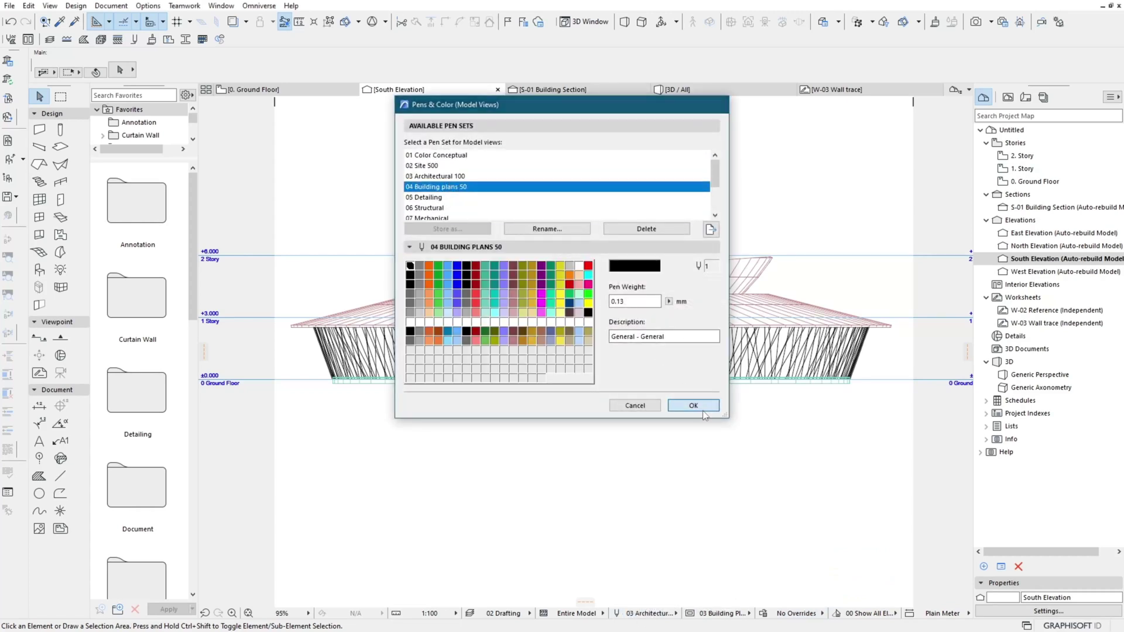
left_click(693, 406)
scroll(562, 436, "up", 2)
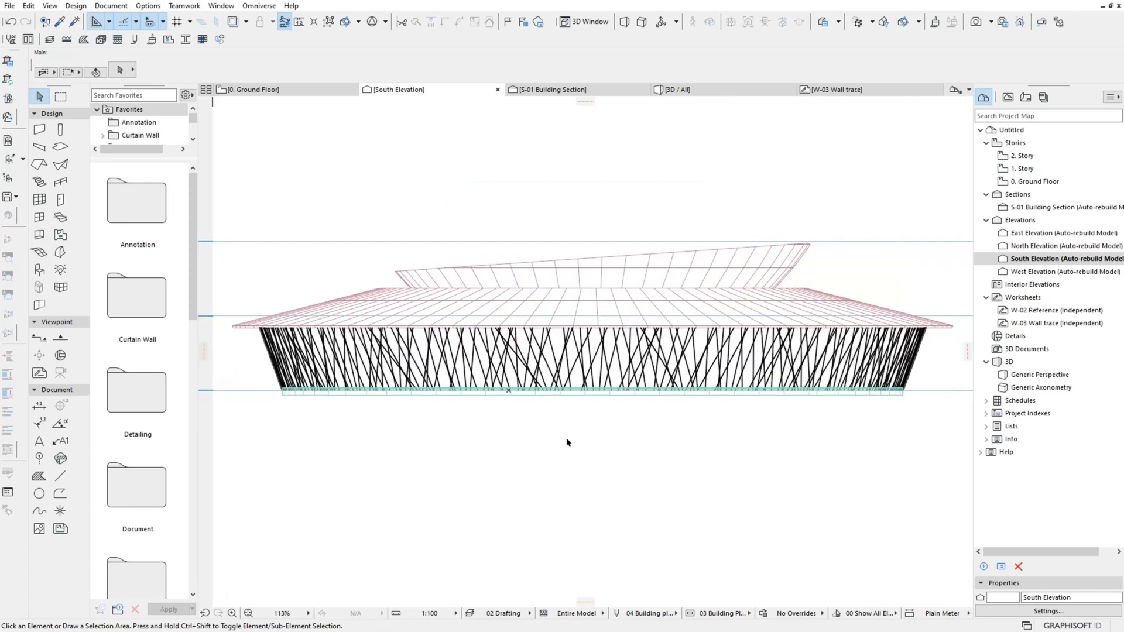
left_click(698, 89)
left_click(945, 614)
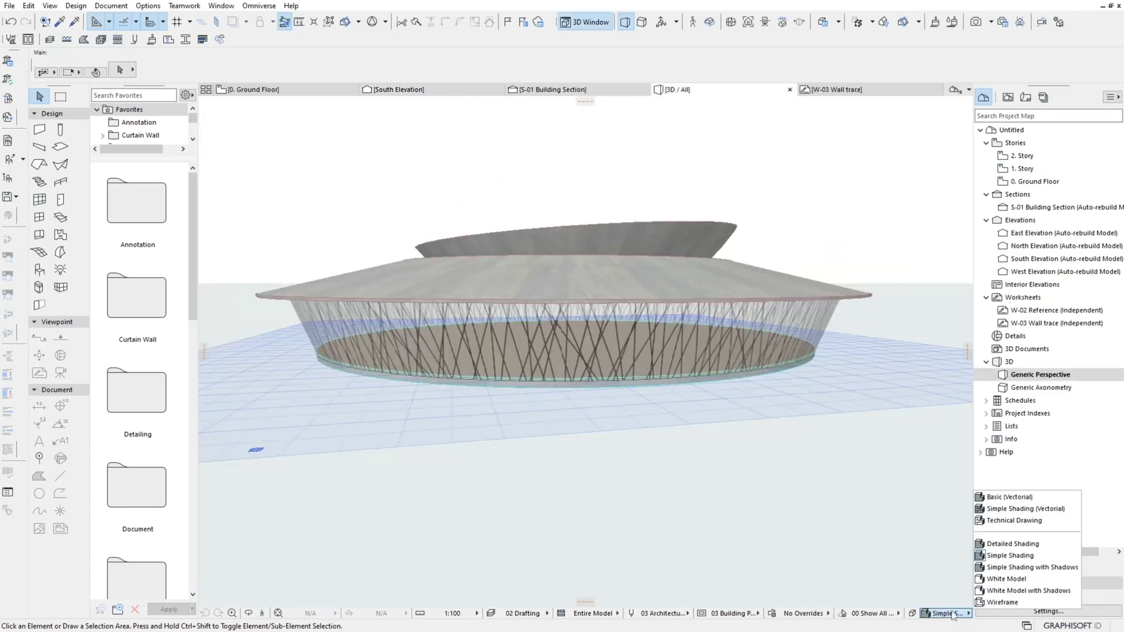
Try the technical drawing 3D style, then revert to simple shading.
left_click(1015, 521)
left_click(945, 613)
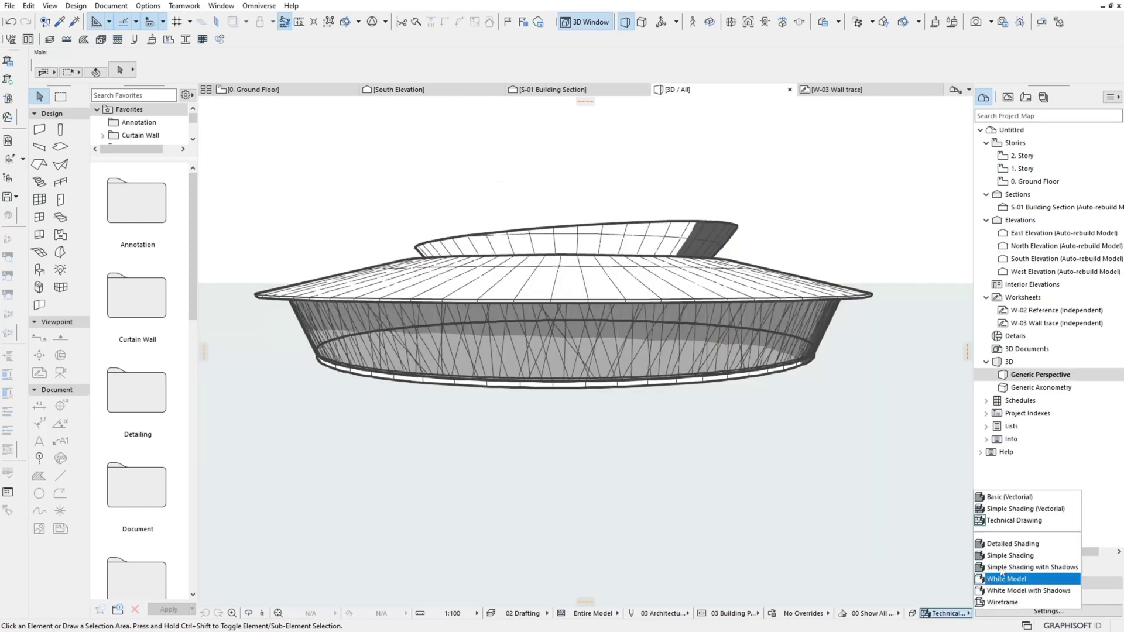
left_click(1013, 567)
left_click(944, 613)
left_click(856, 522)
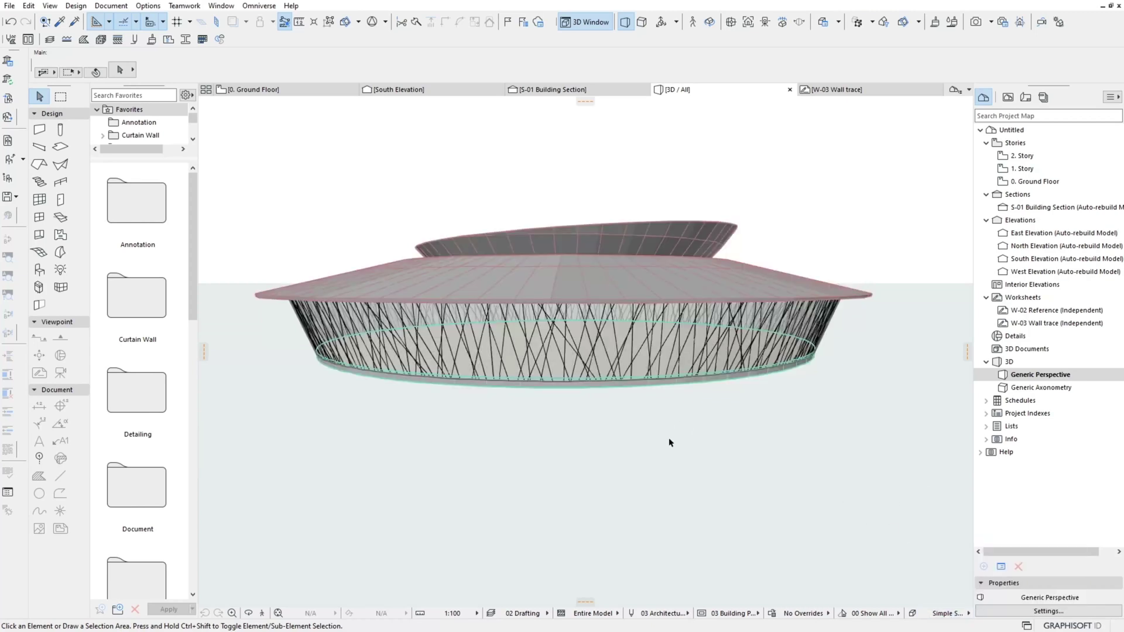
Save the current 3D view as a new 3D-01 Perspective document and open it.
right_click(734, 162)
left_click(789, 234)
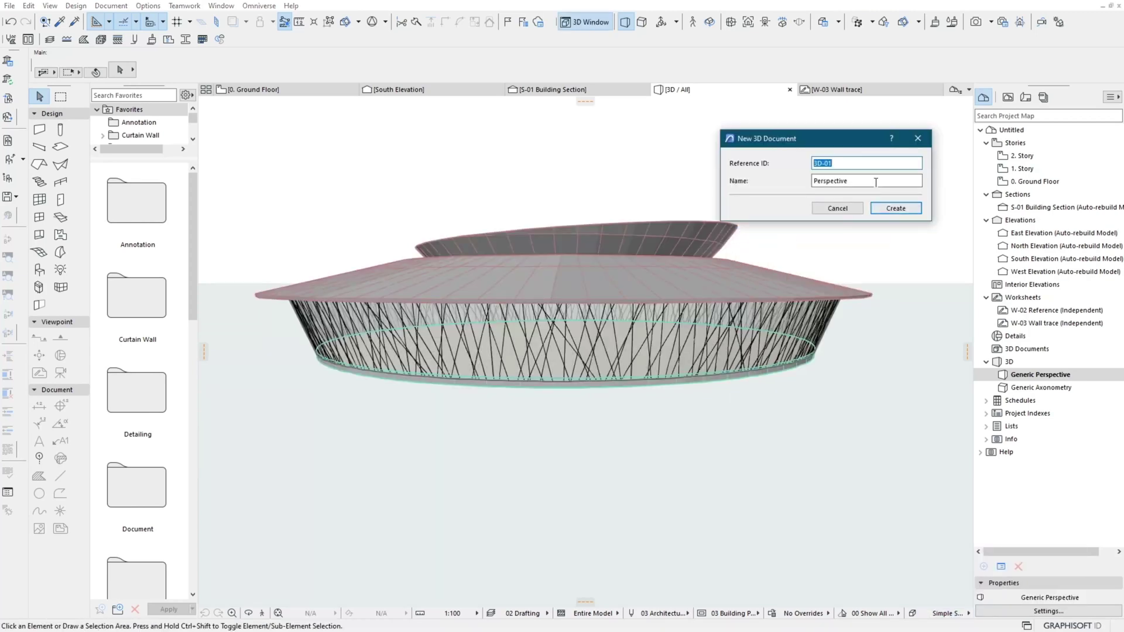
left_click(896, 206)
Set the perspective document's Uncut Fill to Uniform Pen, showing surface cover fills.
right_click(1030, 362)
left_click(978, 559)
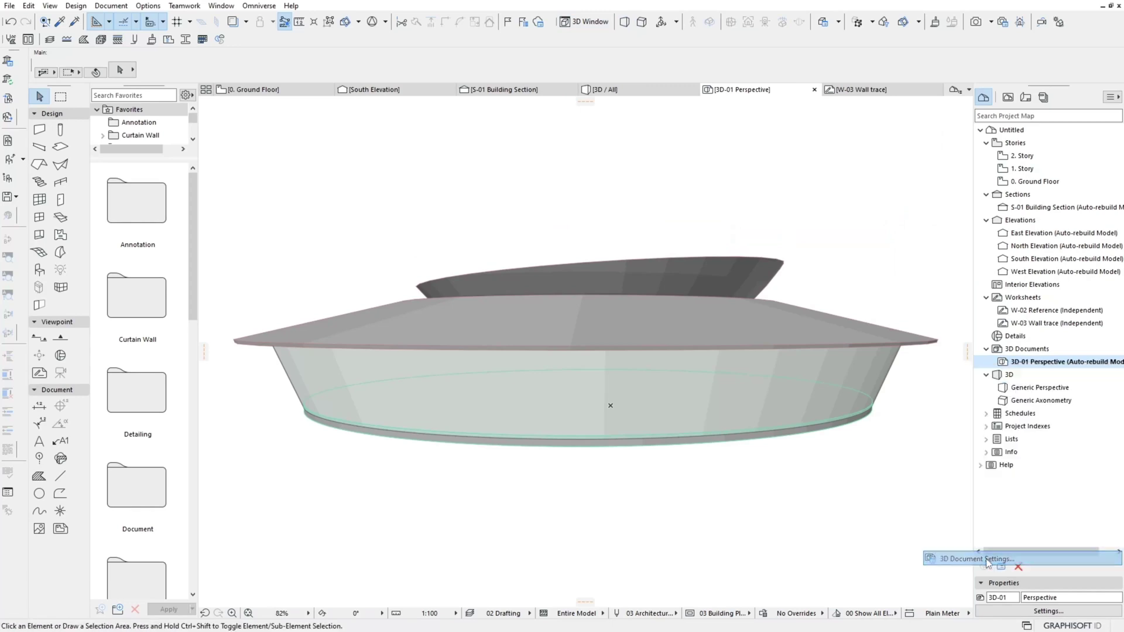
left_click(151, 175)
left_click(255, 236)
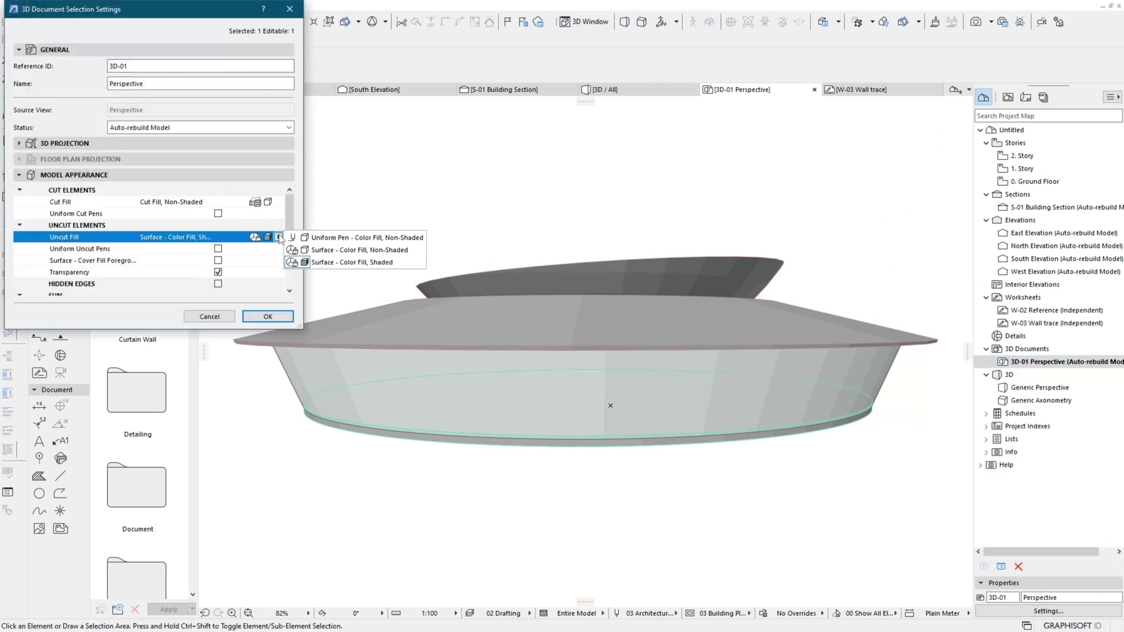
left_click(352, 242)
left_click(281, 272)
left_click_drag(300, 279, 430, 279)
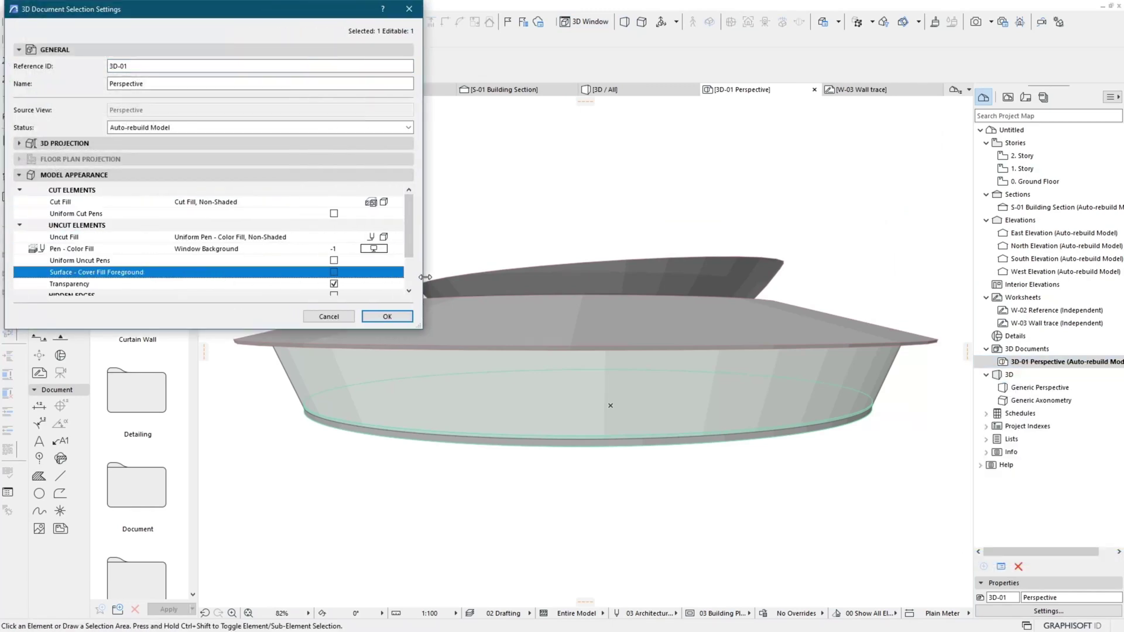
left_click(338, 273)
left_click(395, 316)
scroll(647, 202, "down", 2)
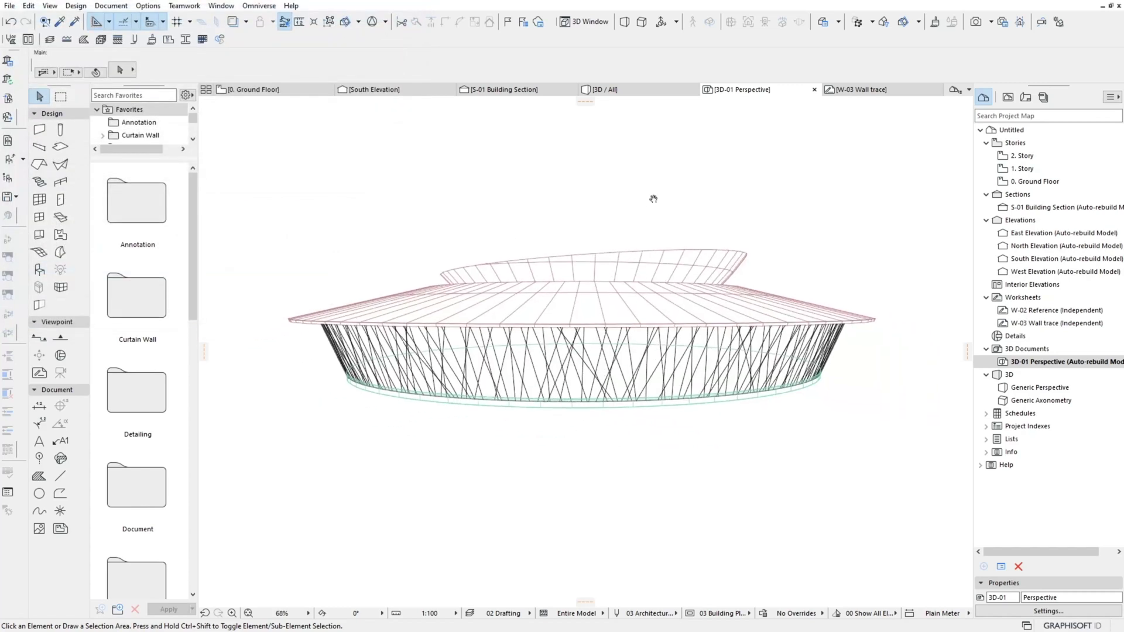
Make 3D-01 Perspective's uncut lines one uniform black pen, then return to the ground floor plan.
right_click(1048, 362)
left_click(1007, 557)
left_click(399, 236)
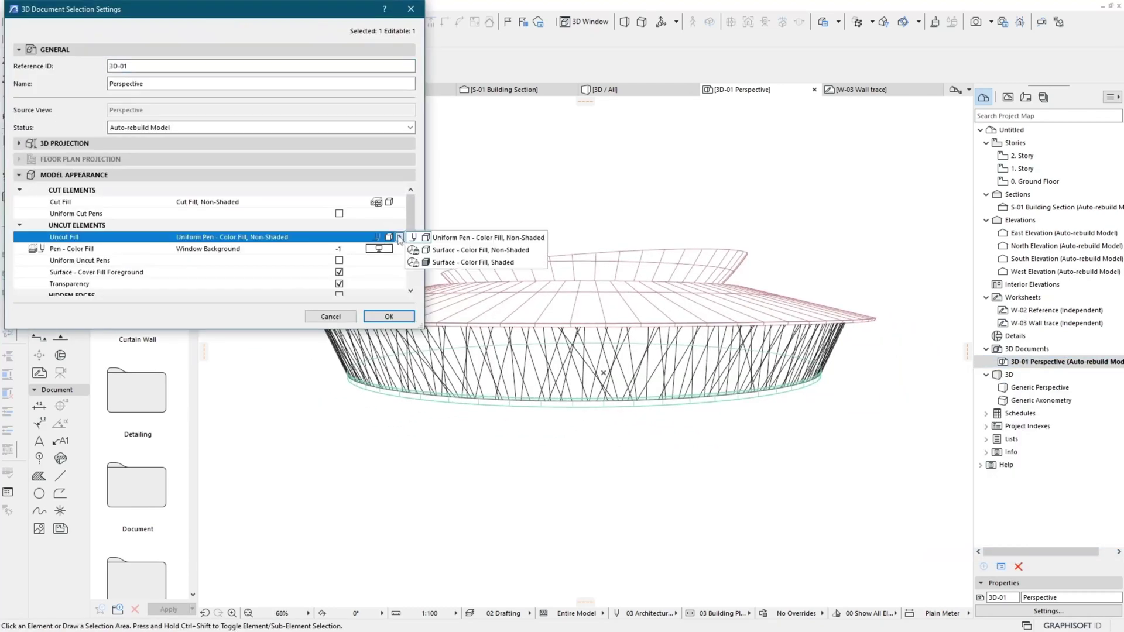
left_click(452, 245)
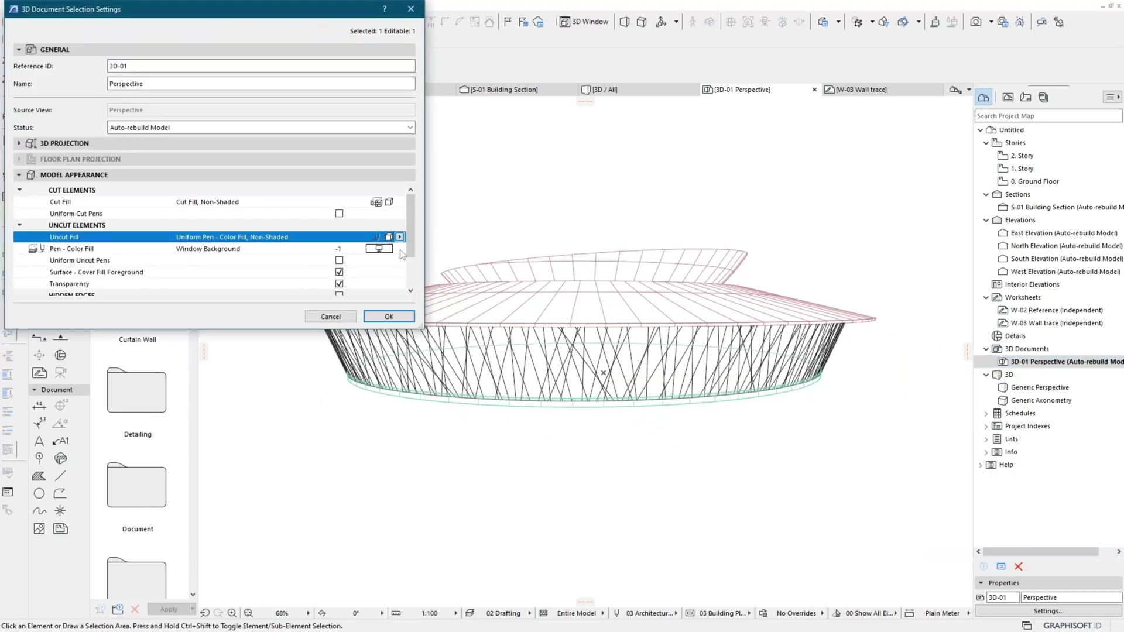
left_click(339, 260)
left_click(399, 271)
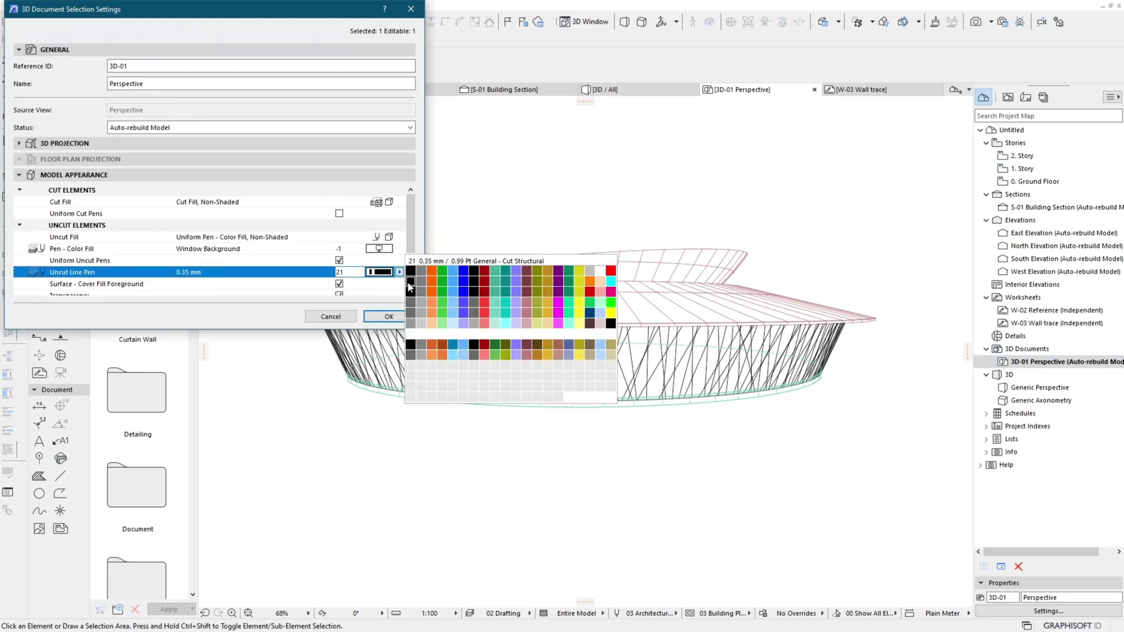
left_click(409, 279)
left_click(388, 316)
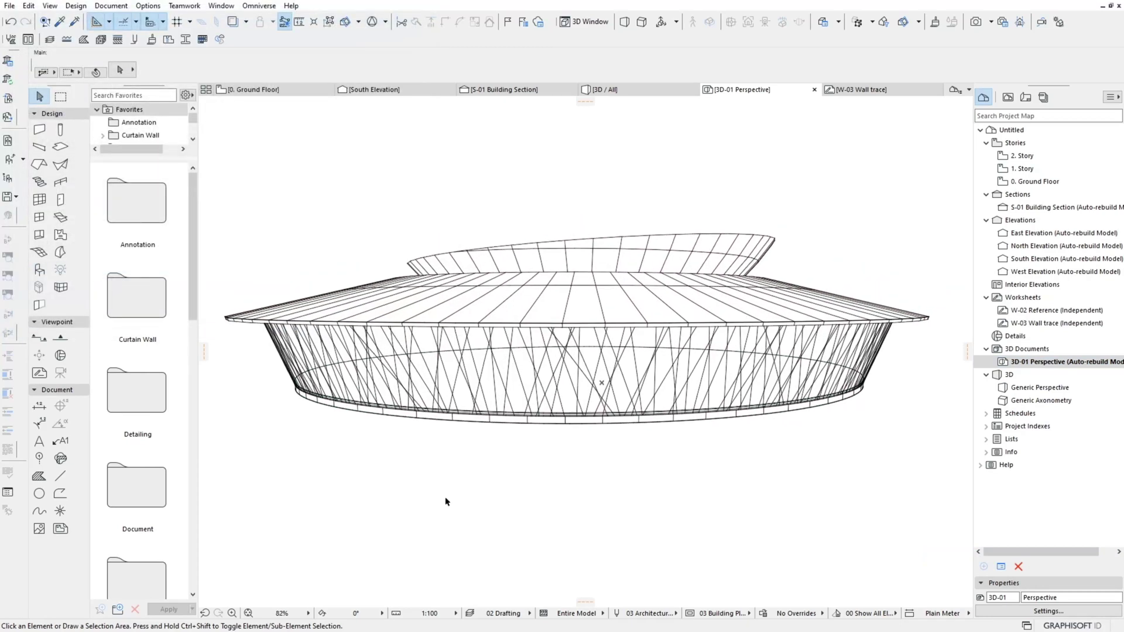
left_click(629, 90)
left_click(302, 92)
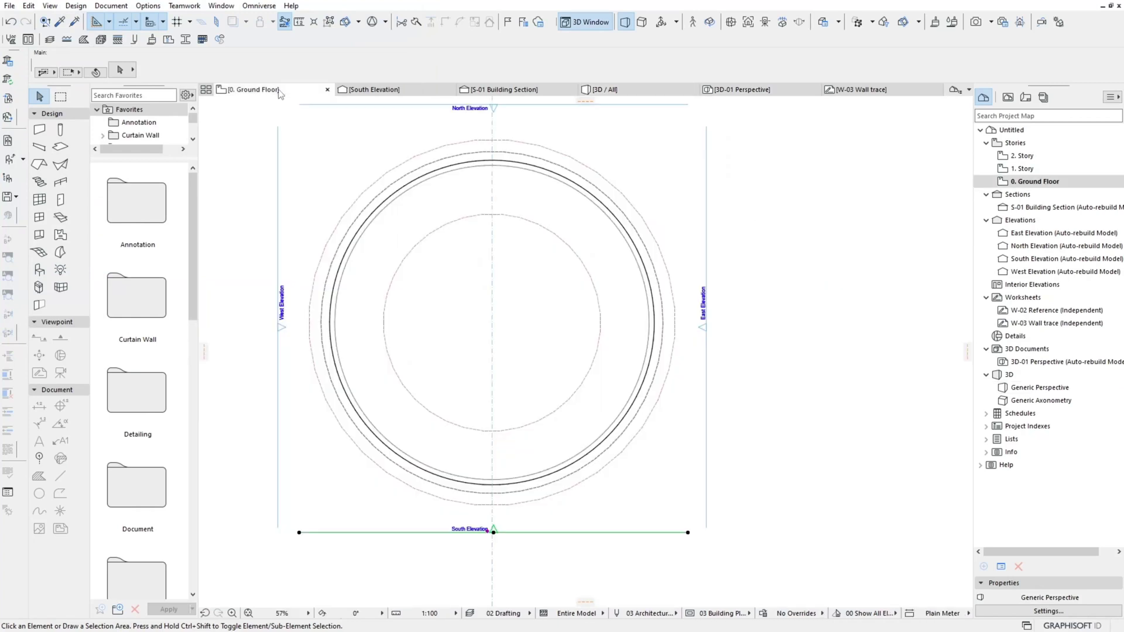
Draw a rectangular terrain mesh enclosing the pavilion on the plan.
scroll(508, 268, "down", 3)
left_click(39, 252)
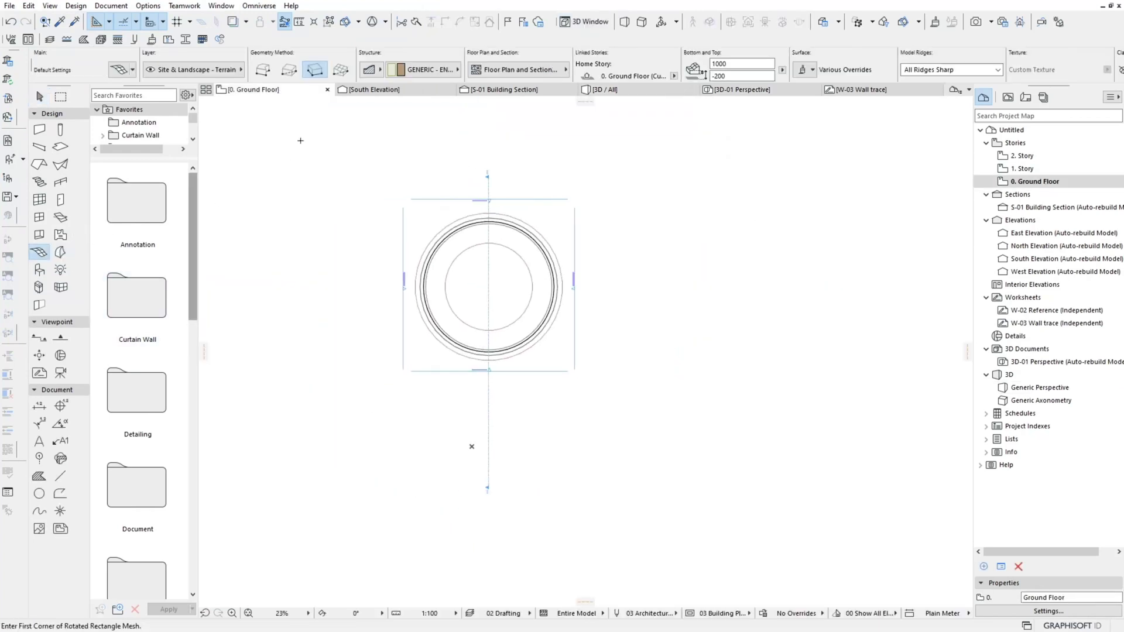
left_click(315, 151)
left_click(645, 438)
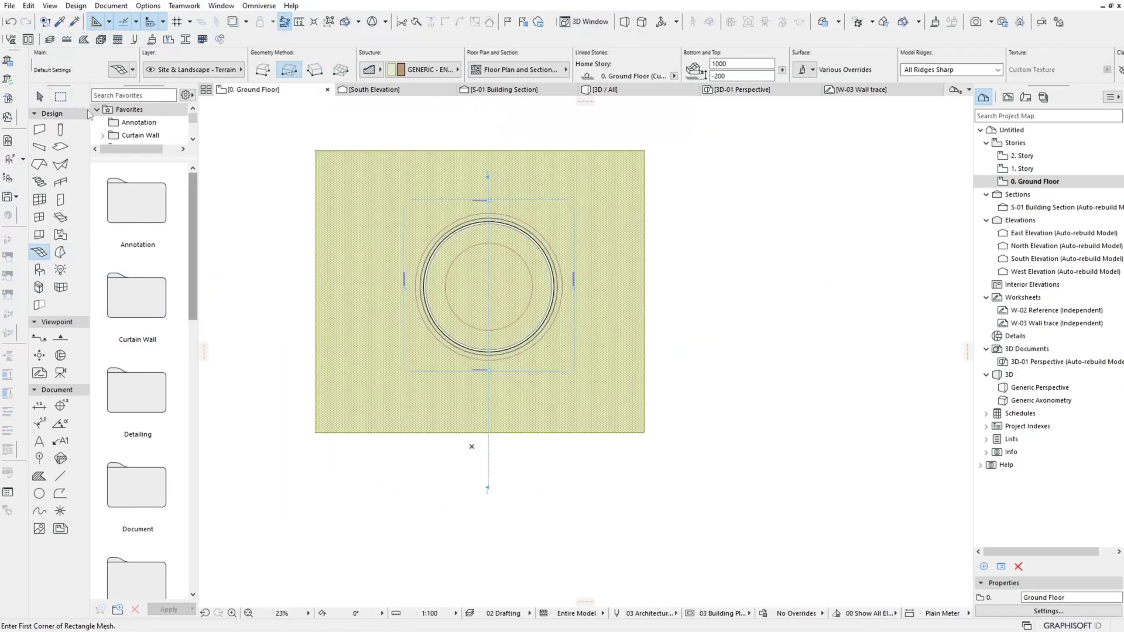
left_click(40, 96)
scroll(523, 260, "up", 2)
Turn on the circular floor slab's plan cover fill and change its source and background colour.
left_click(523, 260)
left_click(627, 70)
left_click(894, 173)
left_click(894, 196)
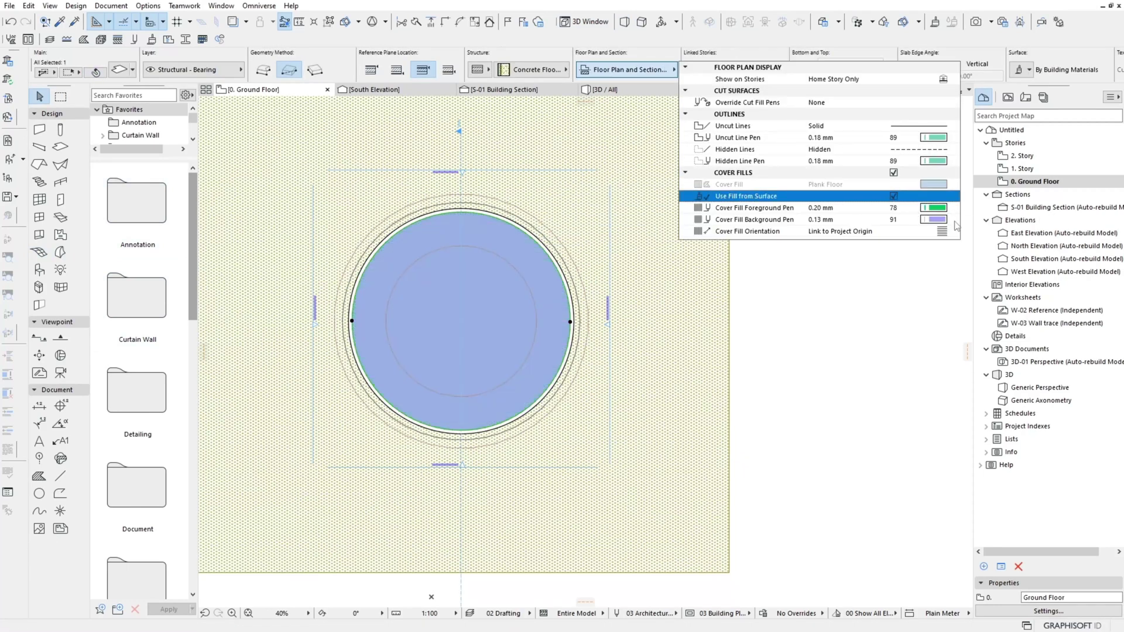
left_click(933, 219)
left_click(911, 367)
left_click(652, 318)
View the pavilion standing on the grass mesh in the 3D window.
scroll(652, 318, "down", 2)
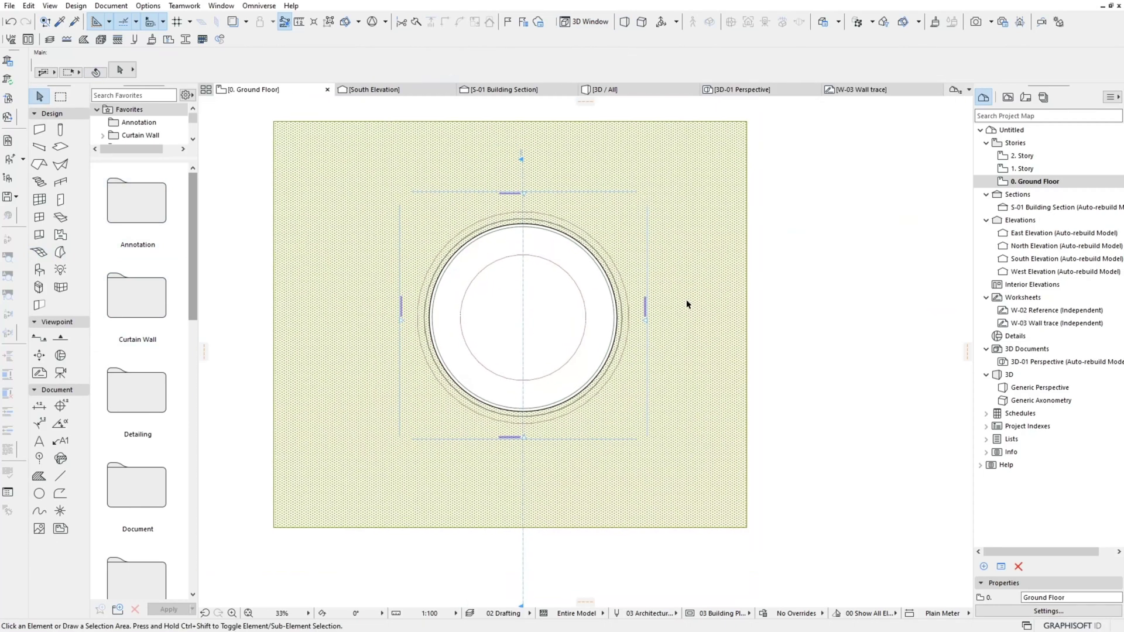
key("F3")
scroll(619, 314, "down", 2)
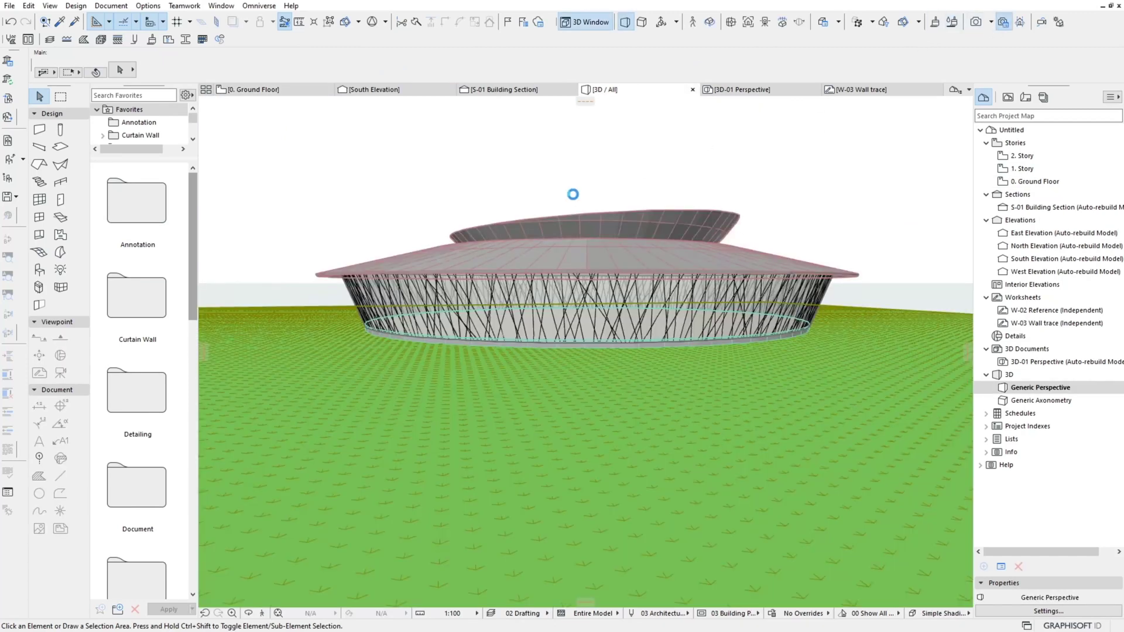
Choose the Outdoor HDRI Medium (Physical) photorender scene.
left_click(408, 302)
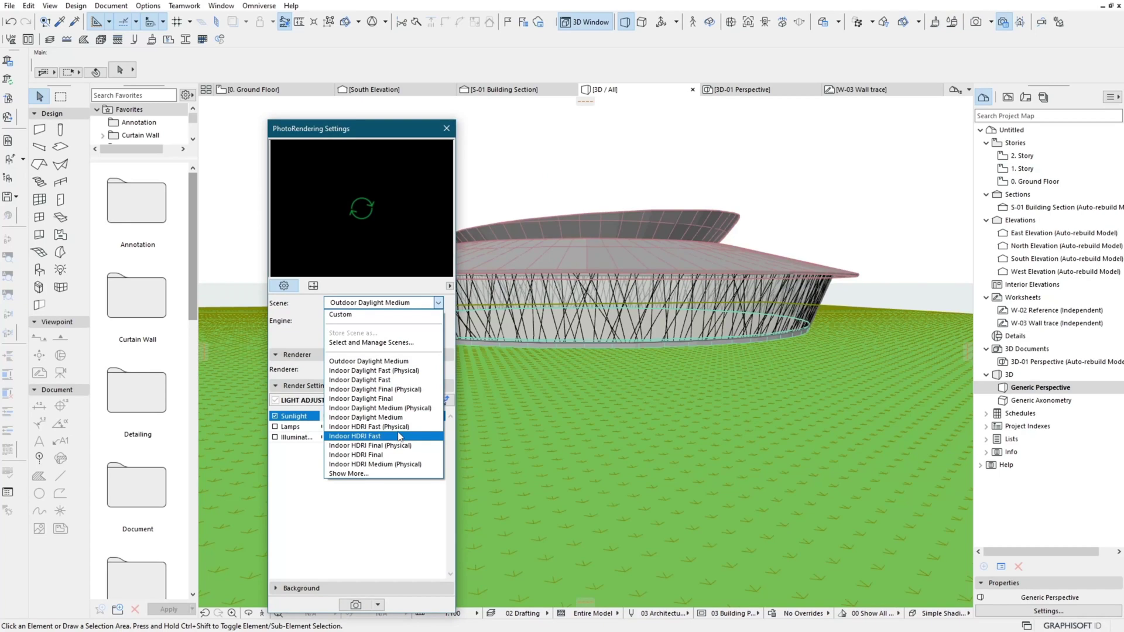
left_click(371, 342)
scroll(526, 230, "down", 1)
scroll(526, 230, "up", 3)
scroll(524, 231, "up", 3)
scroll(519, 233, "up", 3)
left_click(416, 177)
scroll(468, 234, "down", 2)
scroll(511, 251, "down", 2)
scroll(511, 251, "down", 1)
scroll(510, 251, "down", 2)
left_click(497, 267)
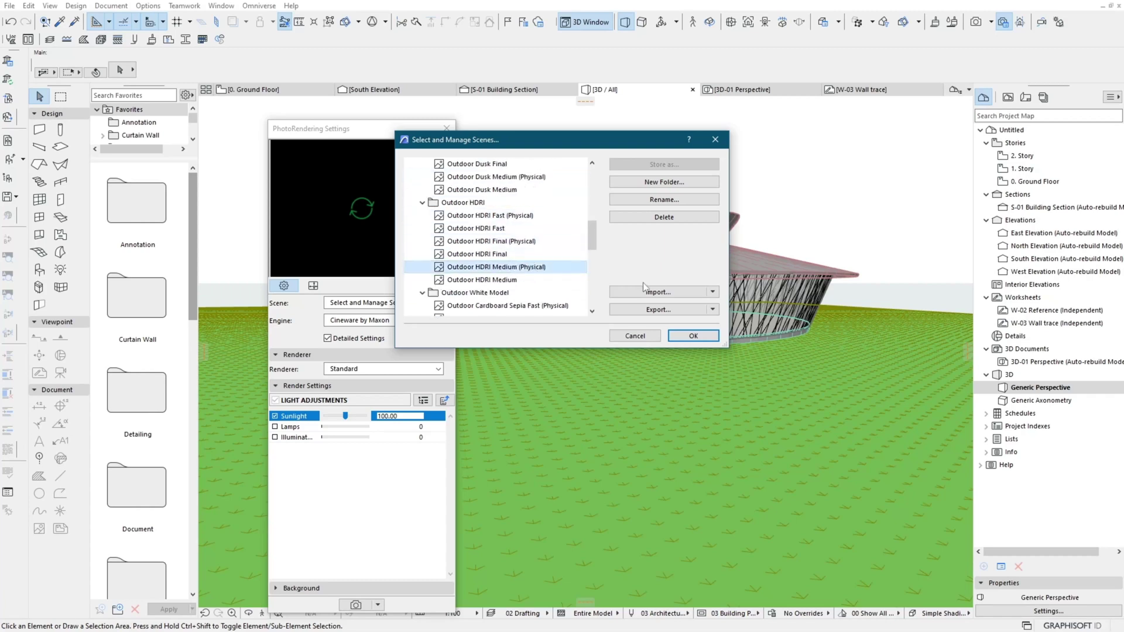
left_click(694, 336)
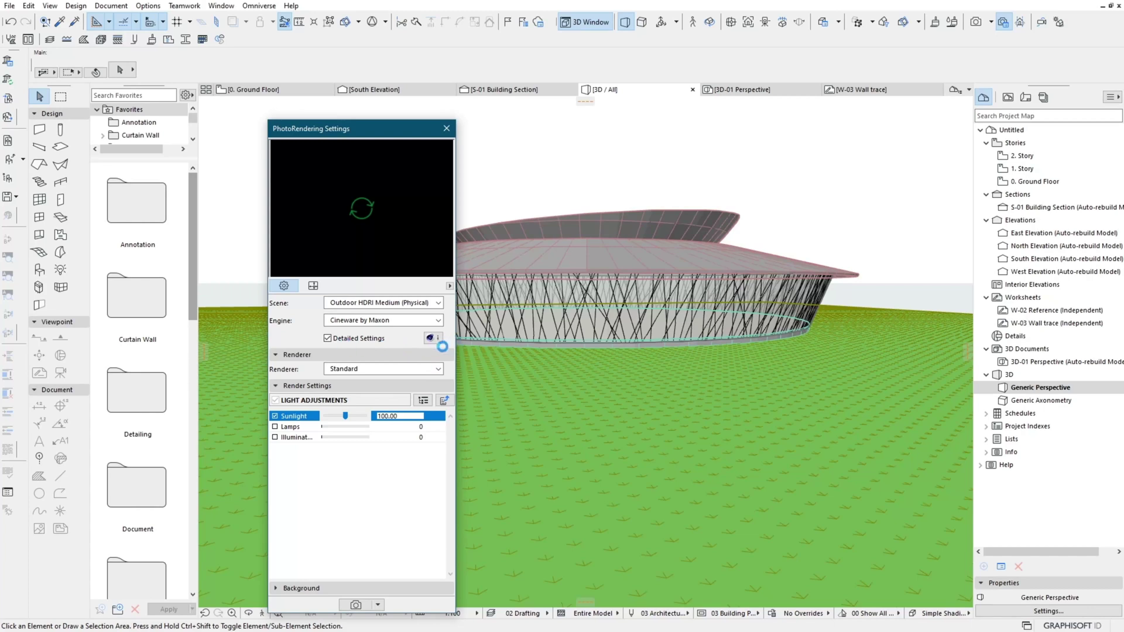
Use the autumn_park_4k.hdr library image as the render sky.
left_click_drag(457, 352, 644, 352)
left_click(281, 523)
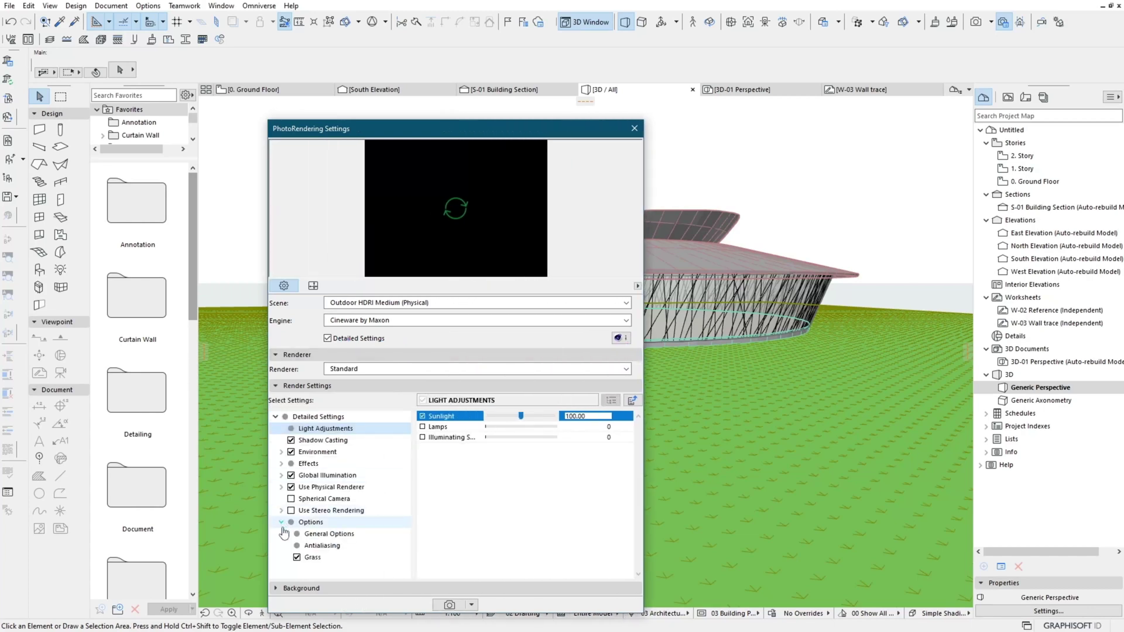
left_click(327, 339)
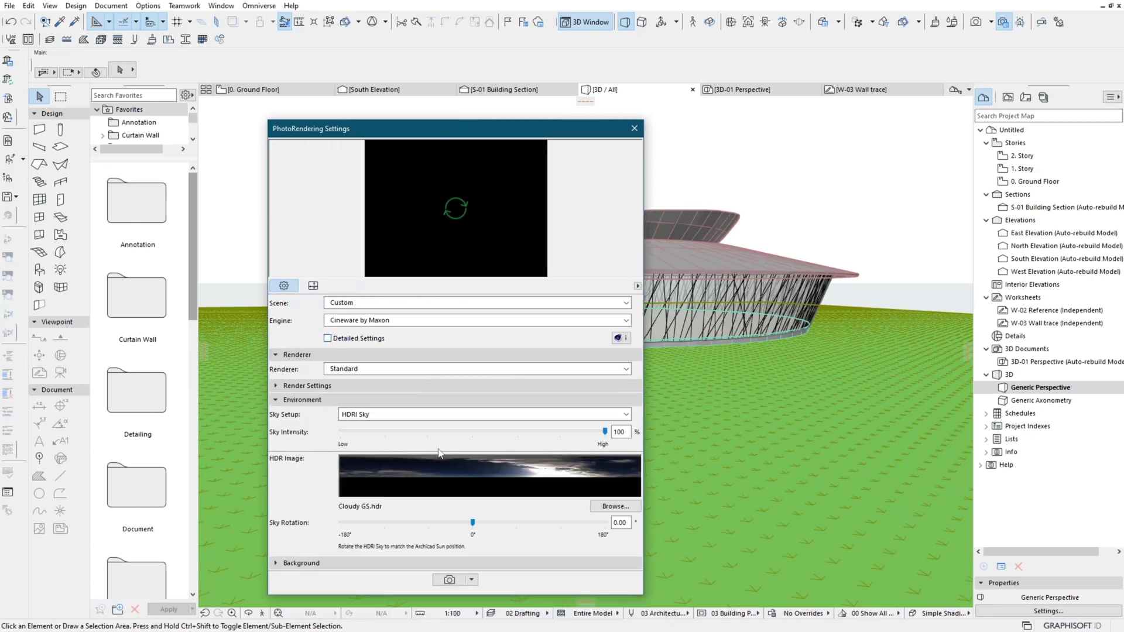
left_click(615, 507)
left_click(461, 203)
left_click(516, 216)
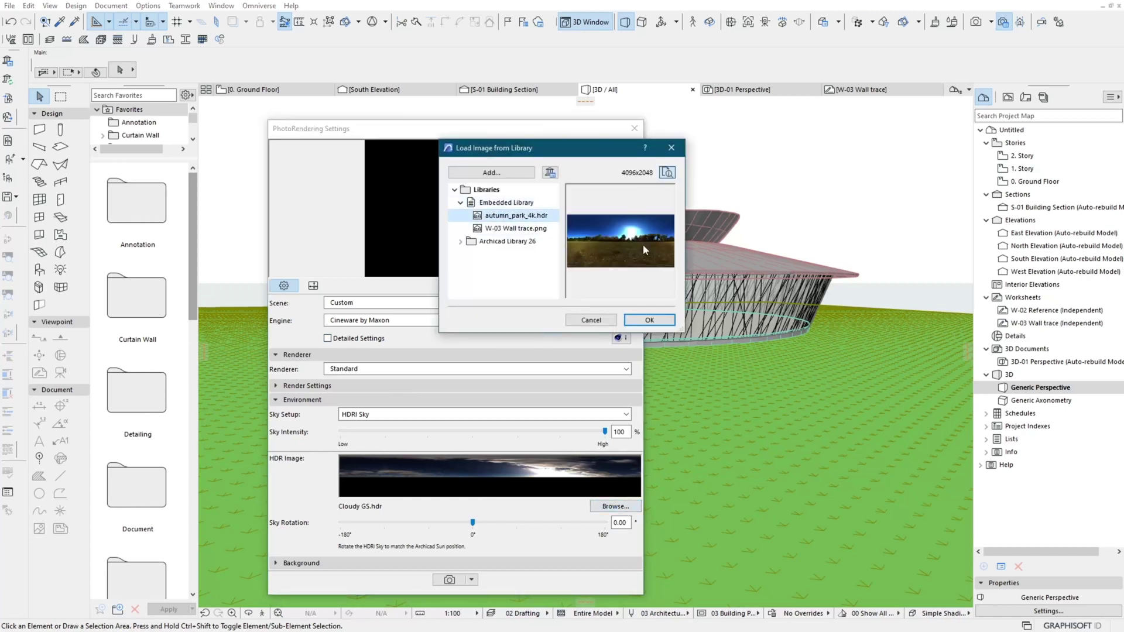
left_click(658, 322)
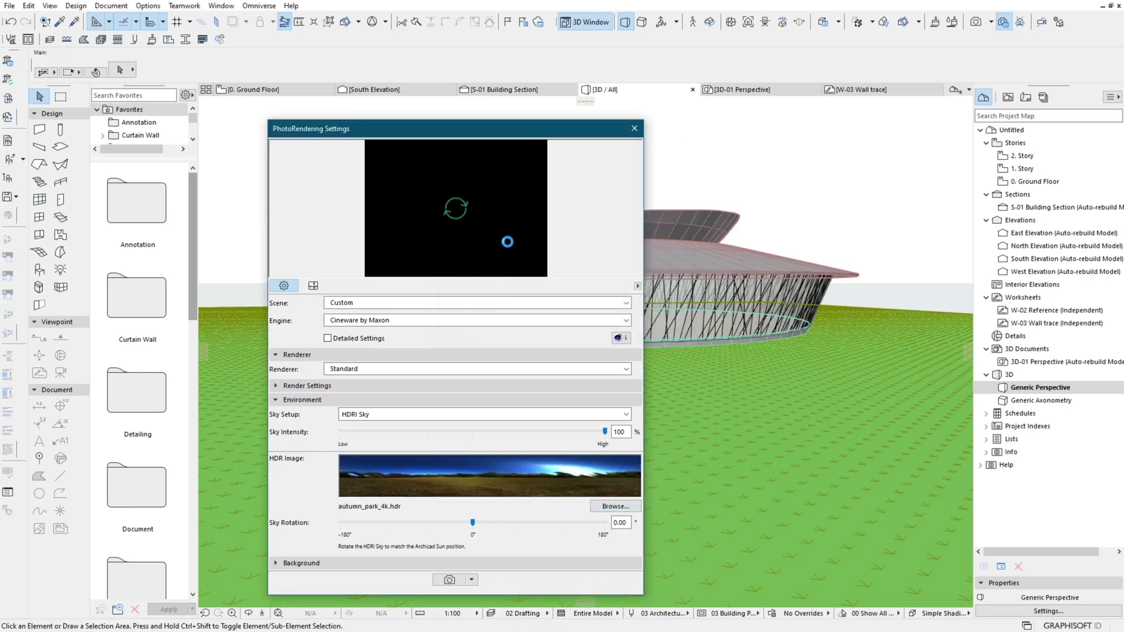
Set the render size to 1920 x 1080 and start the photorender.
left_click(314, 287)
left_click(627, 308)
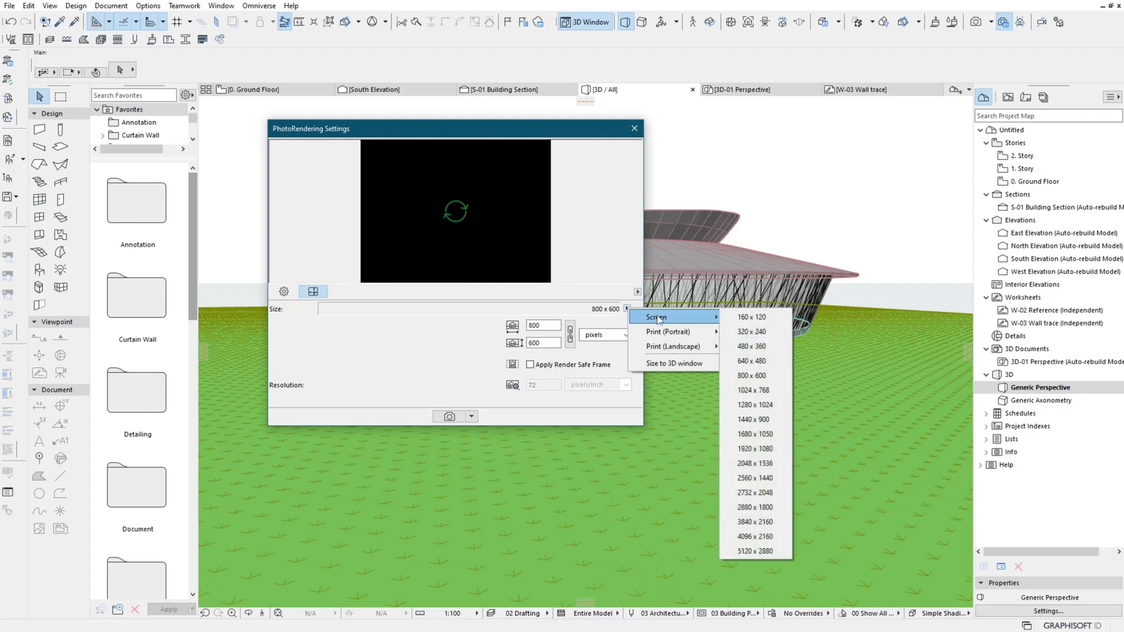
left_click(756, 448)
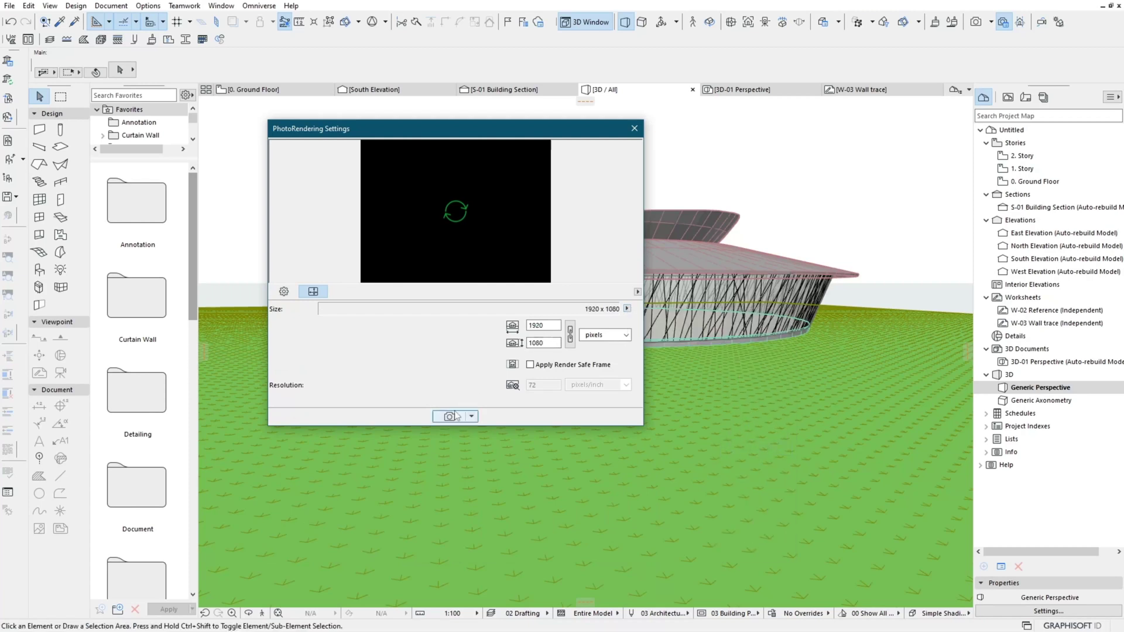
left_click(449, 417)
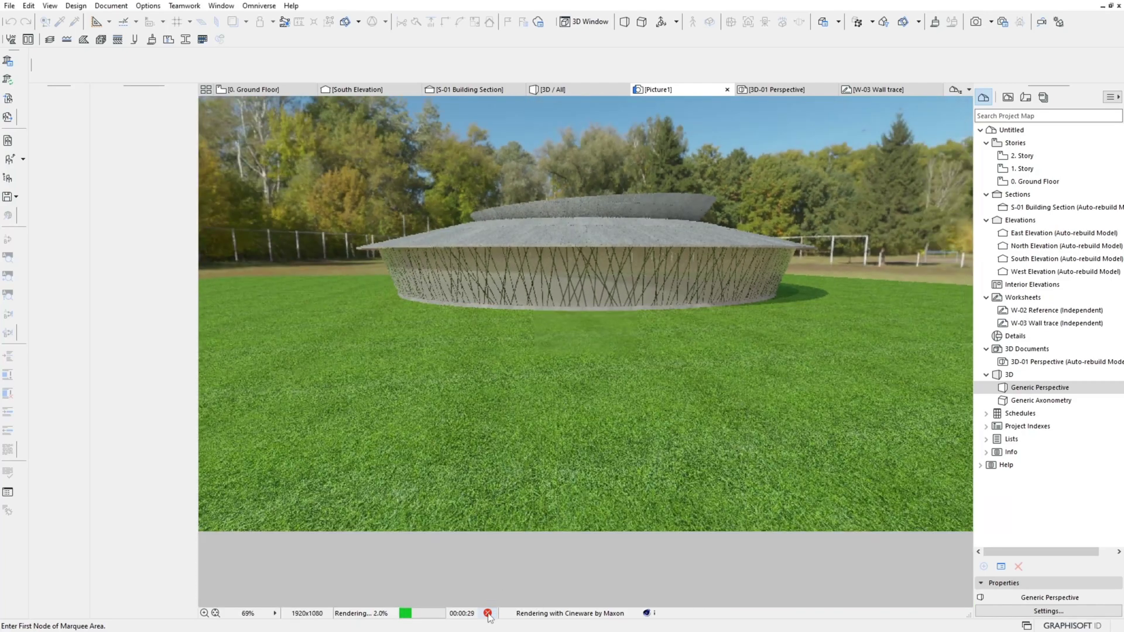
Switch from the finished Picture1 render back to the 3D / All window.
left_click(550, 89)
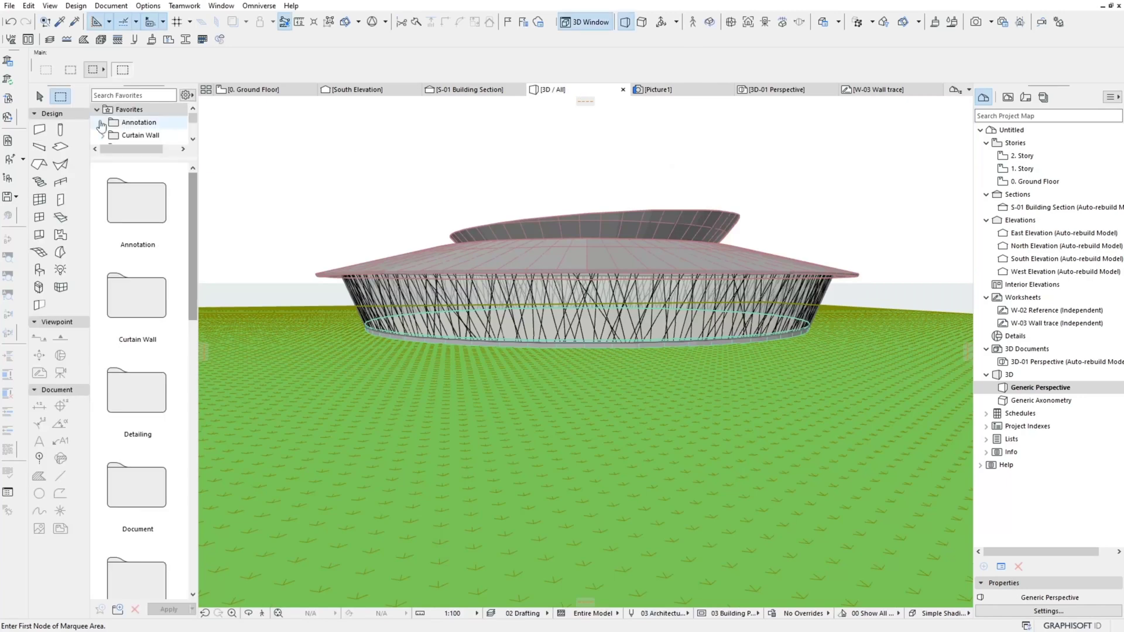
Give both roof shells a linked Paint - Glossy White surface override.
left_click(637, 262)
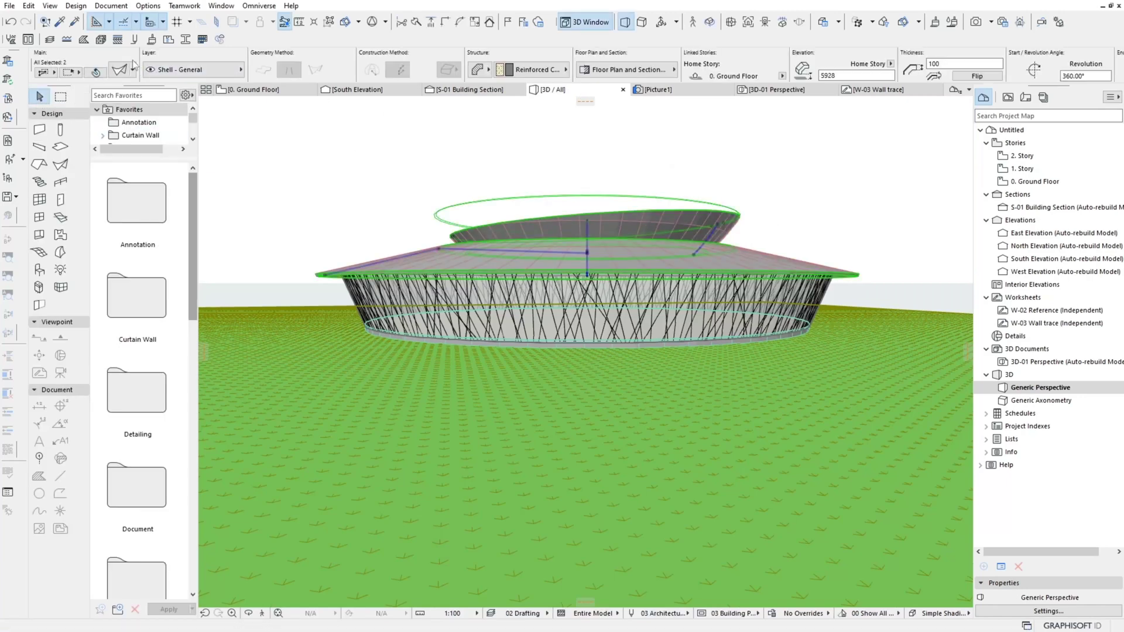
key("ctrl+t")
left_click(443, 447)
left_click(443, 463)
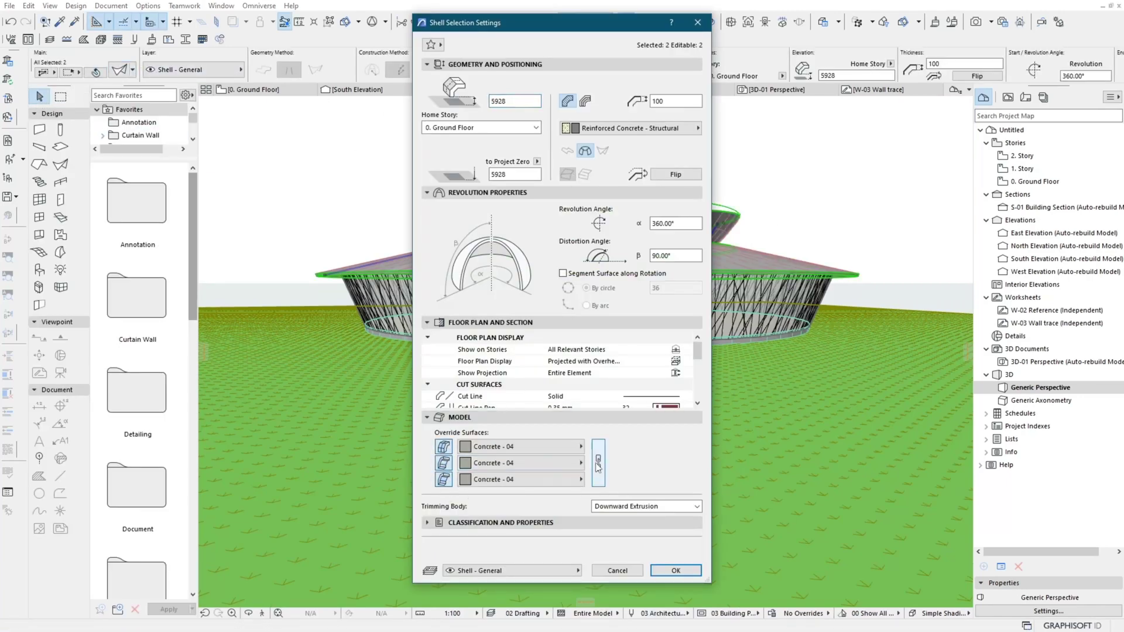
left_click(578, 448)
type("paint")
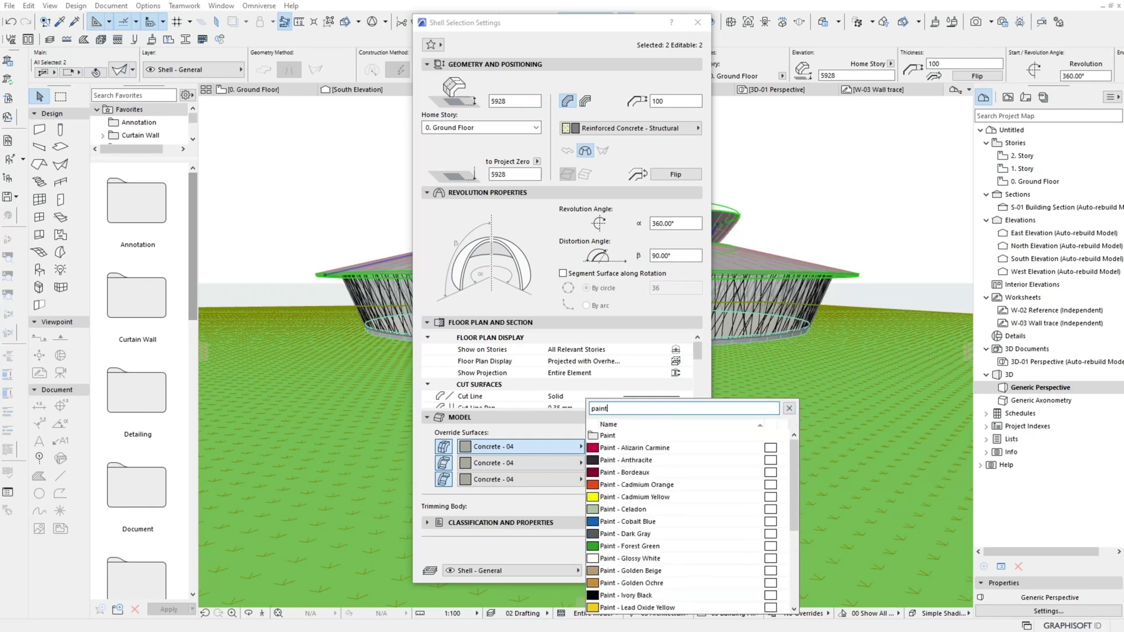
left_click(678, 493)
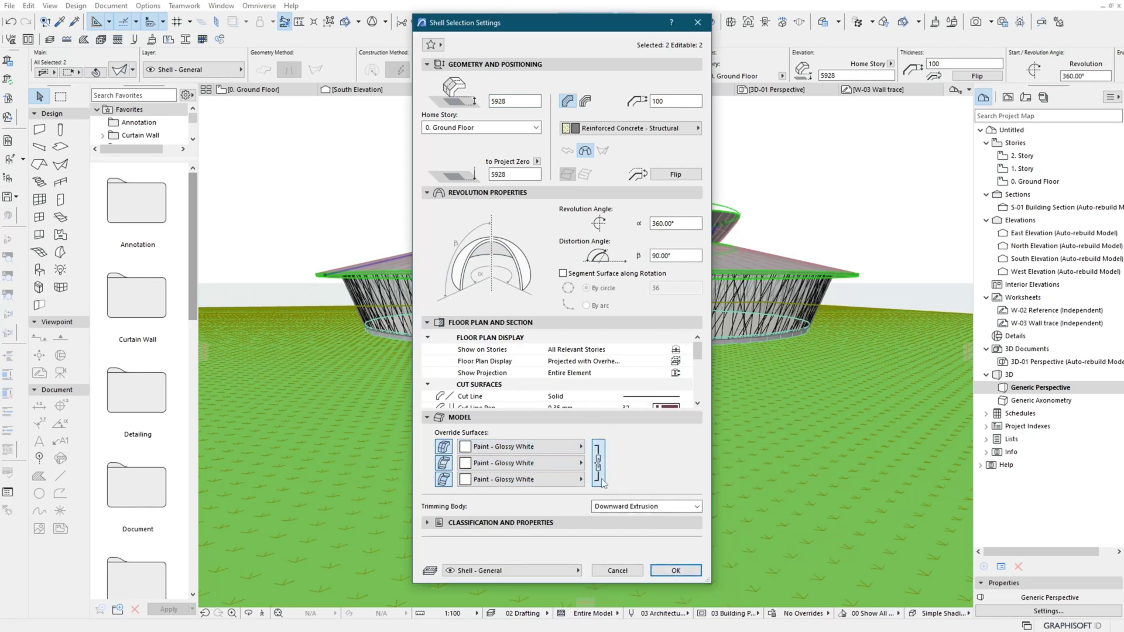
left_click(676, 571)
left_click(788, 179)
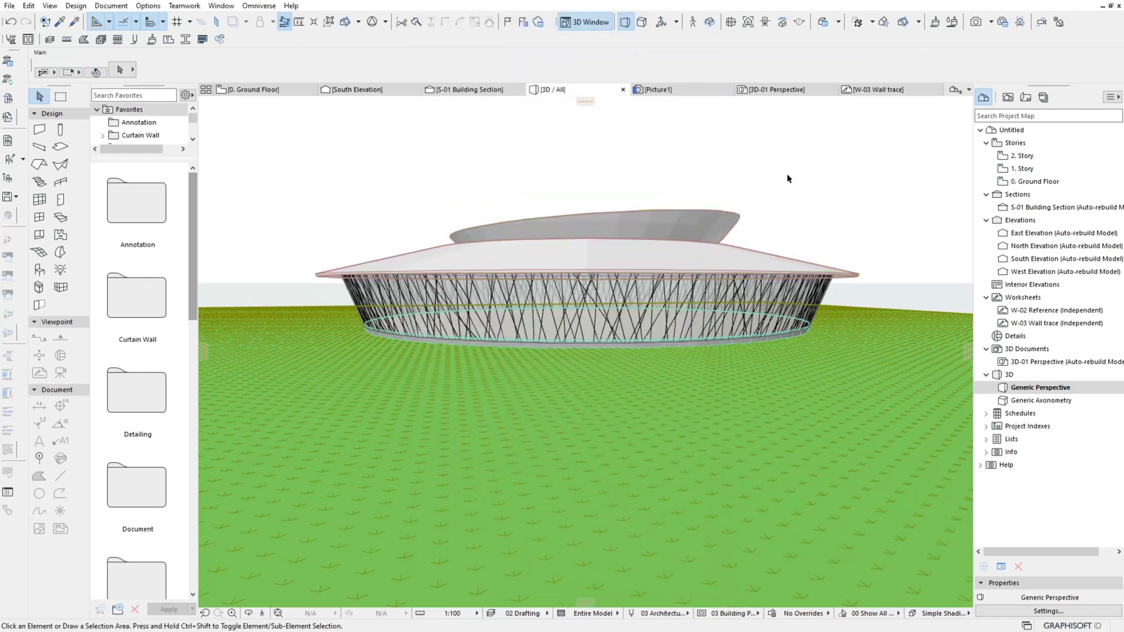
Override the elliptical floor slab's top surface with Floorboards - 01 and deselect.
left_click(760, 343)
left_click(124, 70)
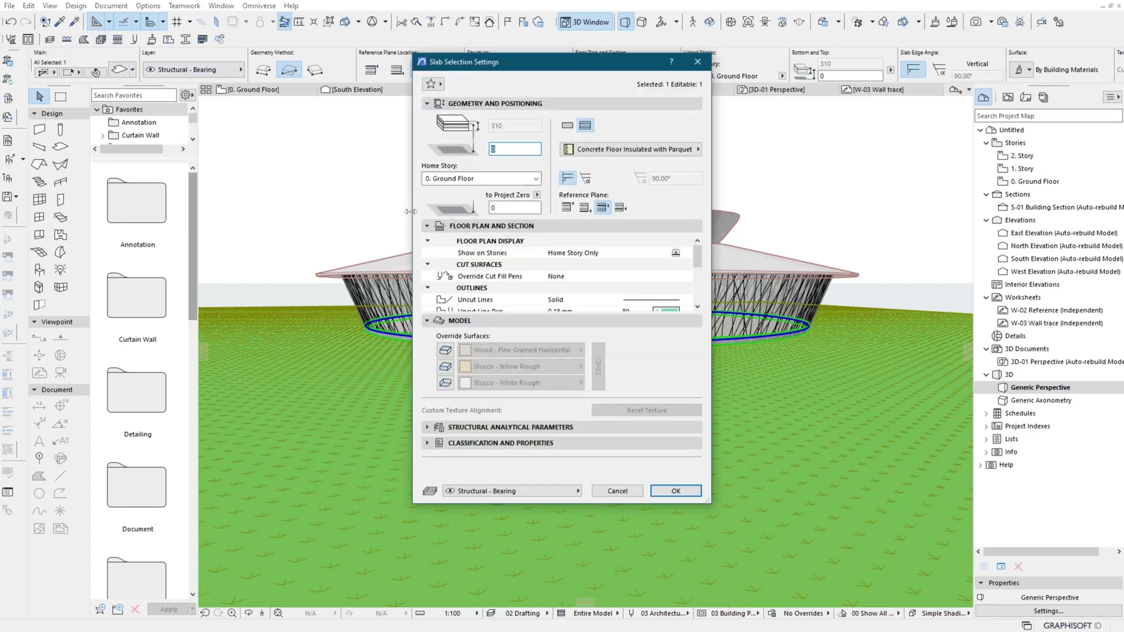
left_click(445, 350)
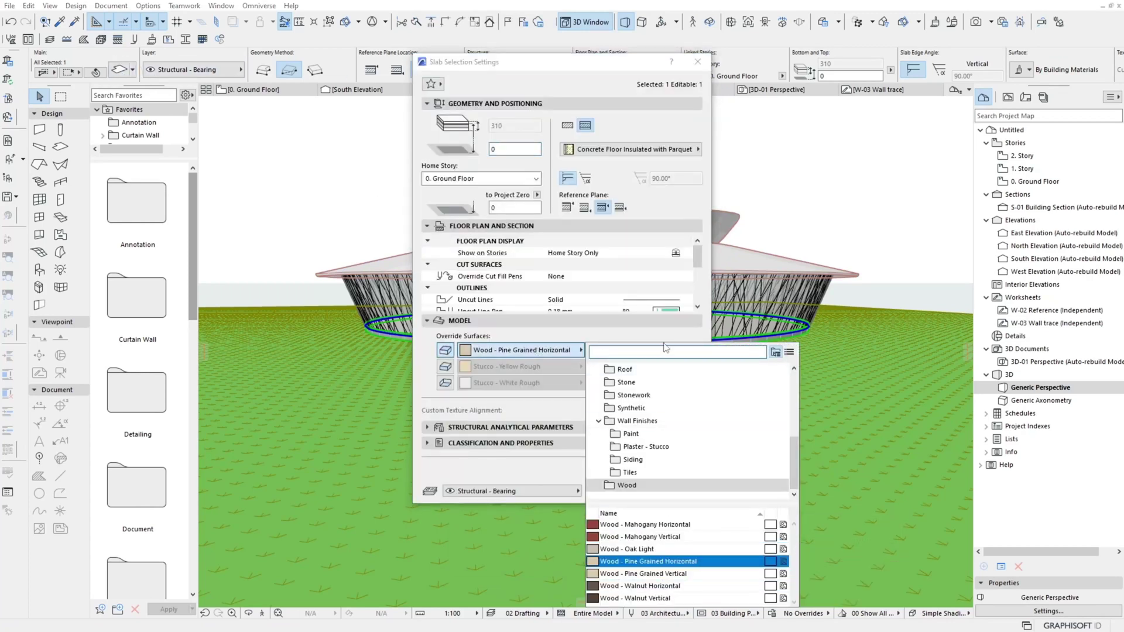
type("wo")
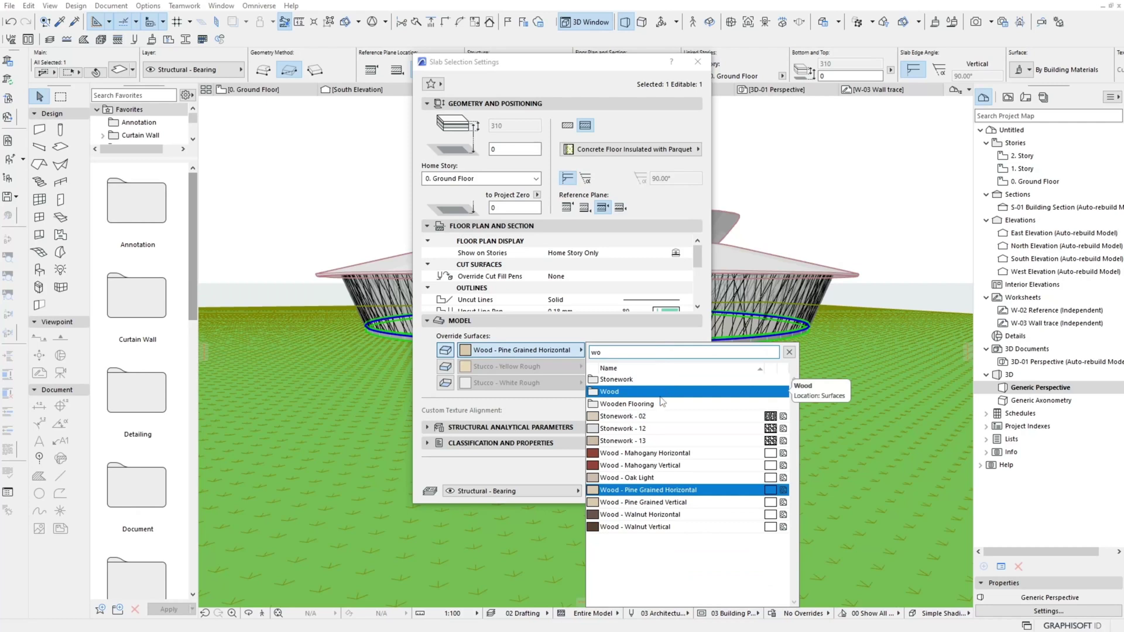
double_click(627, 404)
left_click(621, 515)
left_click(676, 492)
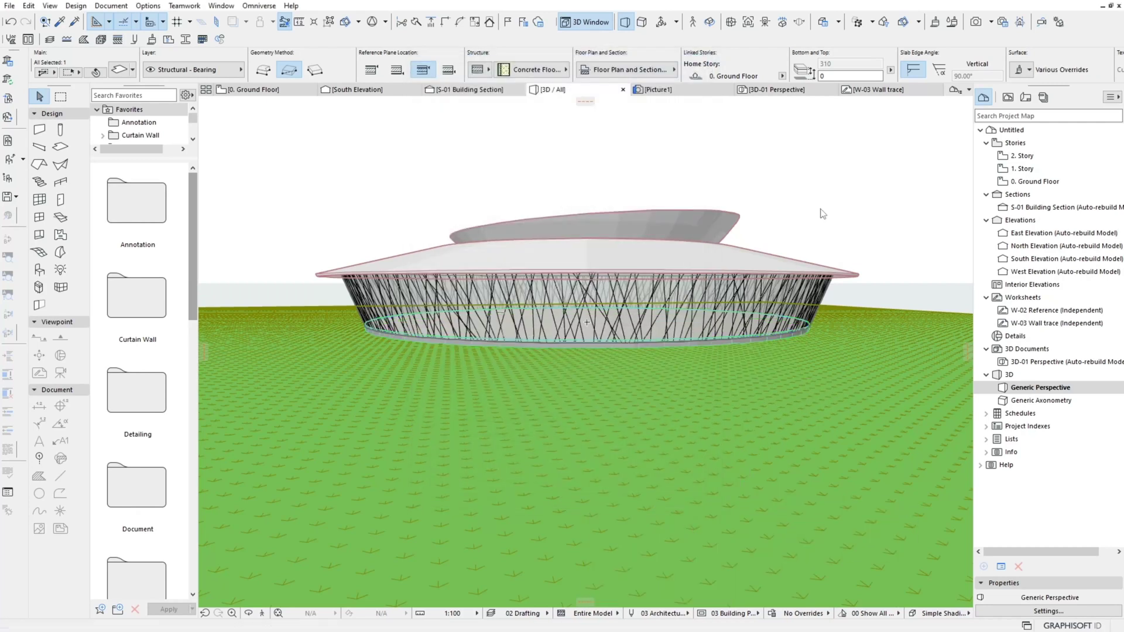
key("Escape")
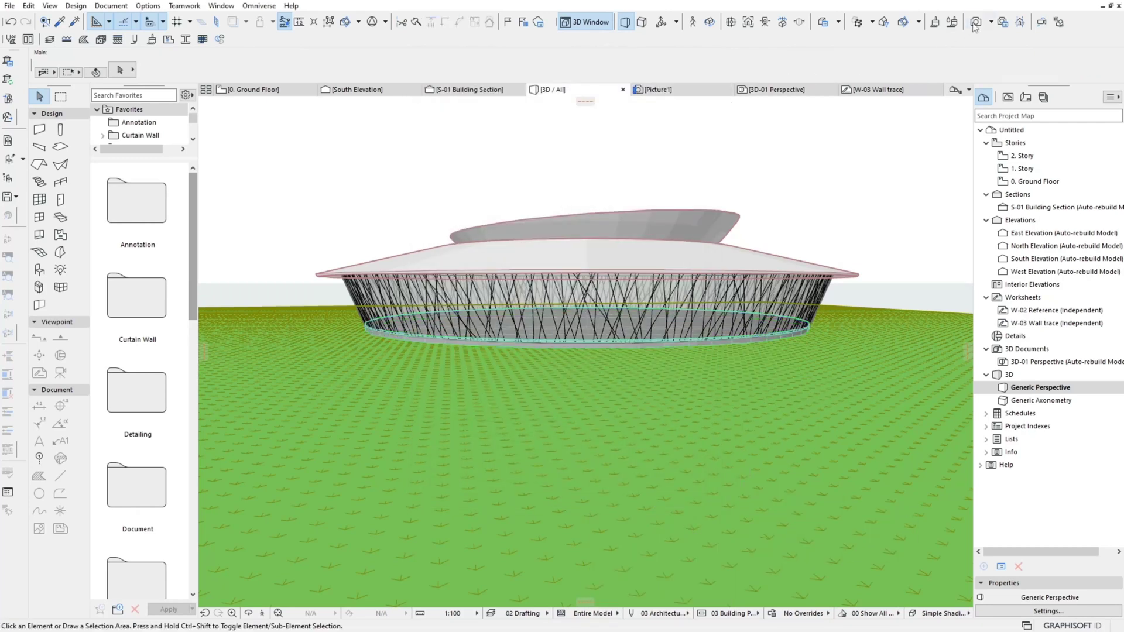
Render a fresh Cineware picture of the pavilion, then show the Layout Book in the Navigator.
left_click(972, 25)
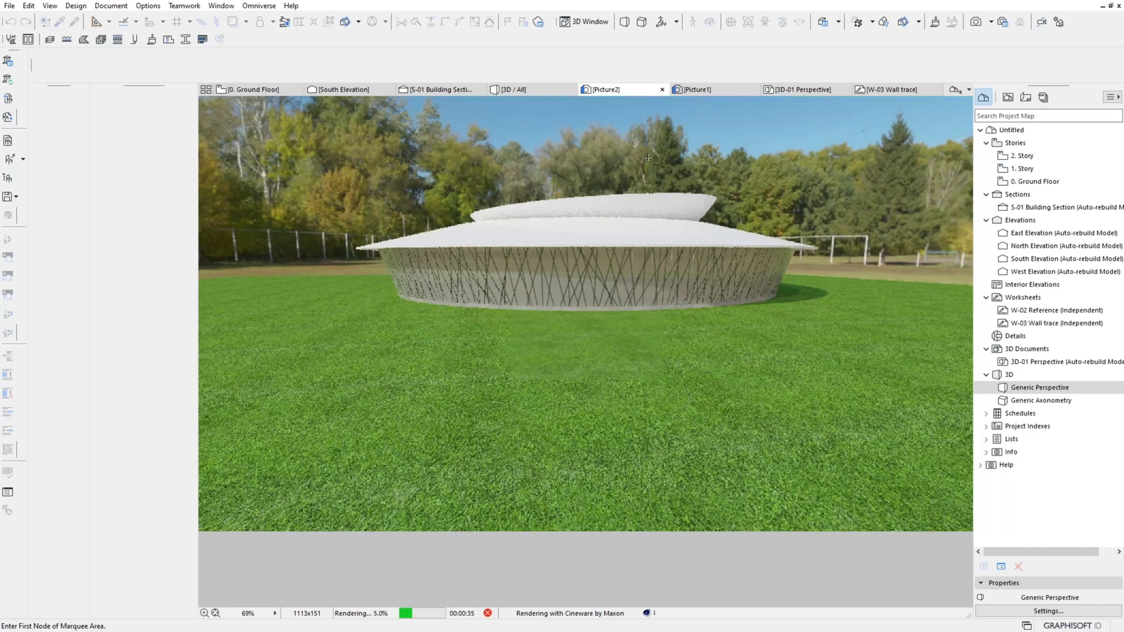
left_click(1026, 97)
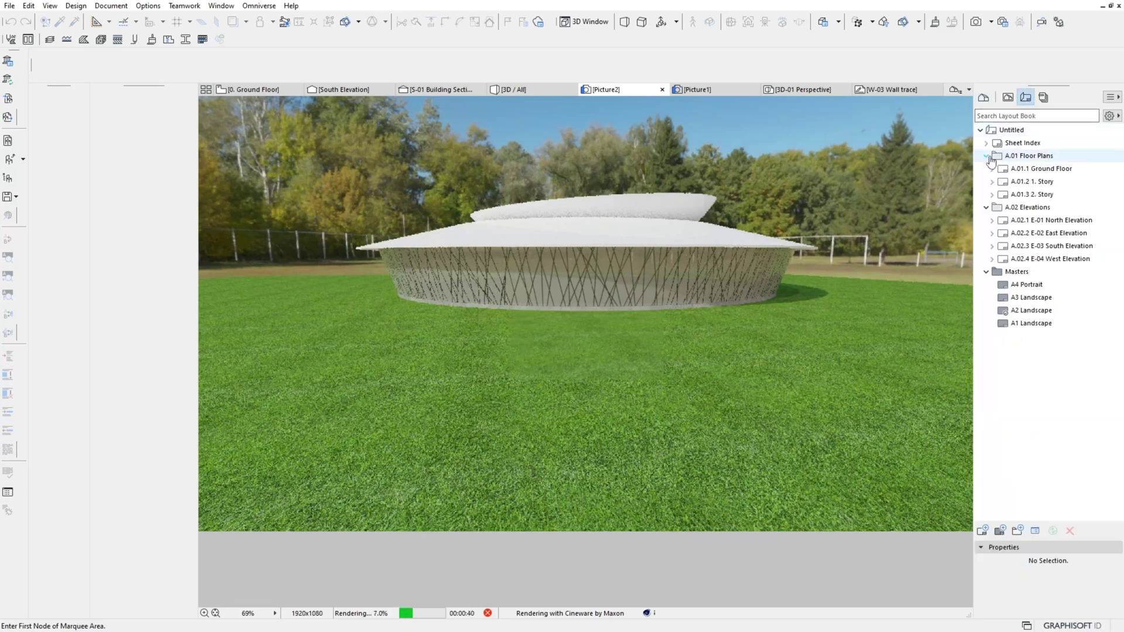
Open layout A.01.1 and set the ground floor plan drawing to 1:200.
double_click(1030, 169)
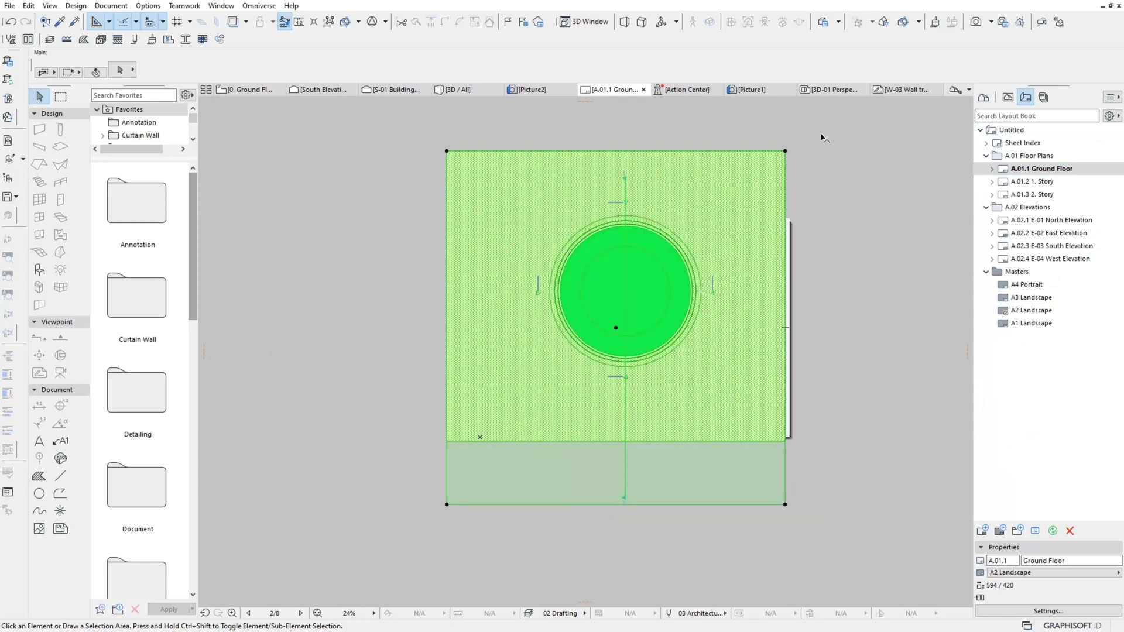
left_click(865, 76)
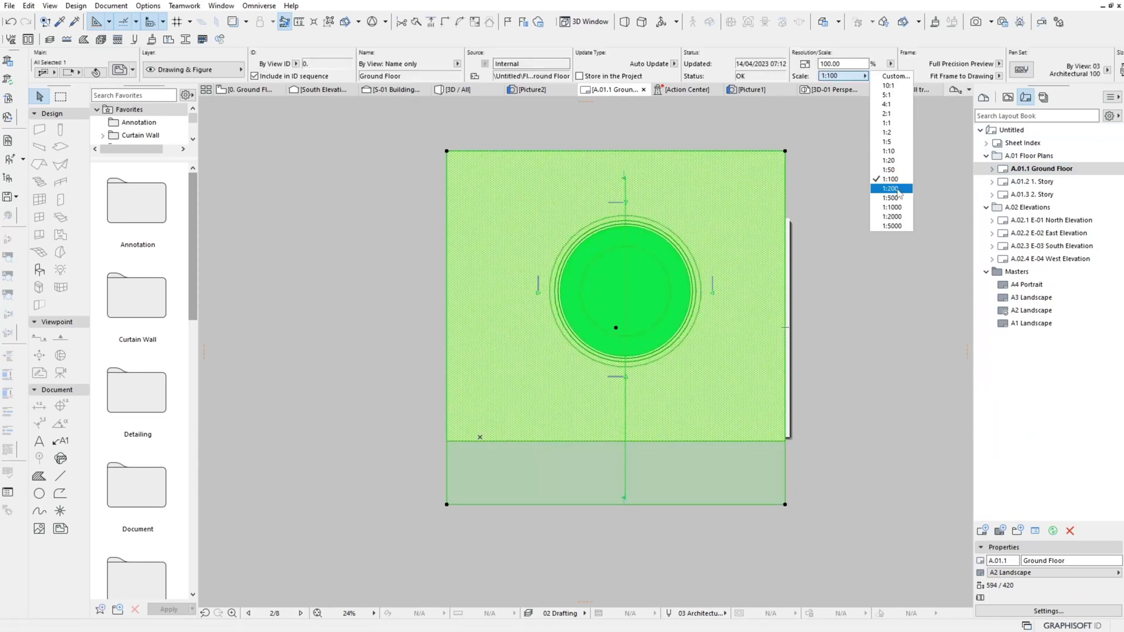
left_click(890, 188)
scroll(713, 315, "up", 2)
Crop the plan drawing's frame edges and move it to the sheet's top-left.
left_click(602, 494)
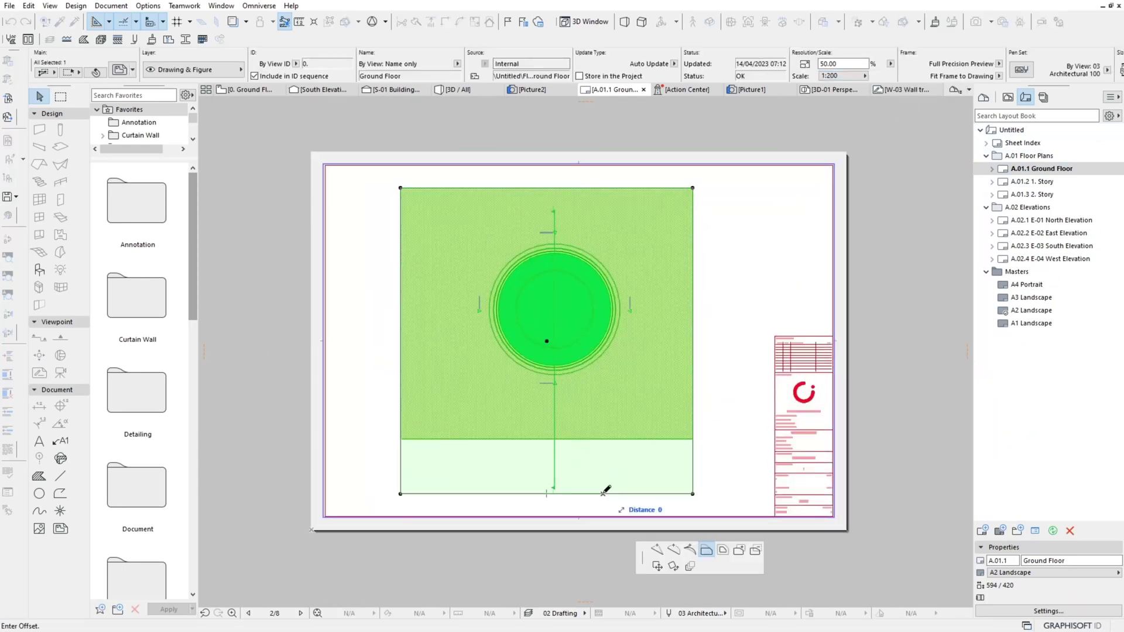
left_click(595, 406)
left_click(400, 332)
left_click(467, 332)
left_click(586, 188)
left_click(586, 202)
left_click(693, 248)
left_click(653, 251)
left_click_drag(565, 331, 430, 300)
Place the South Elevation at 1:200 below the plan.
left_click(1008, 98)
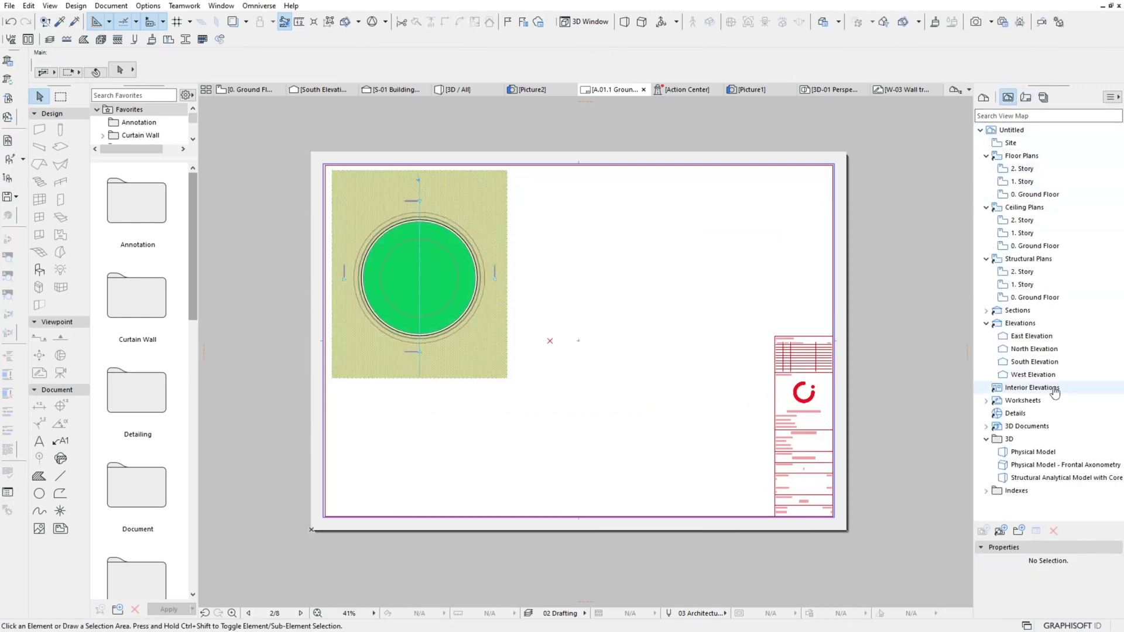
left_click(1044, 363)
left_click_drag(643, 297, 642, 296)
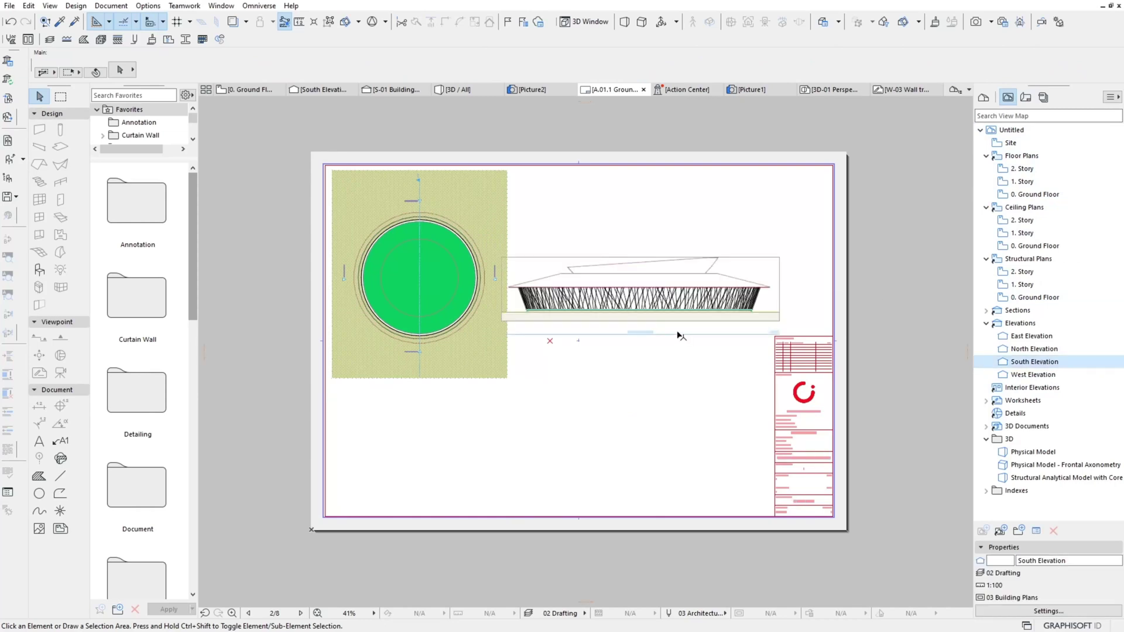
left_click(865, 76)
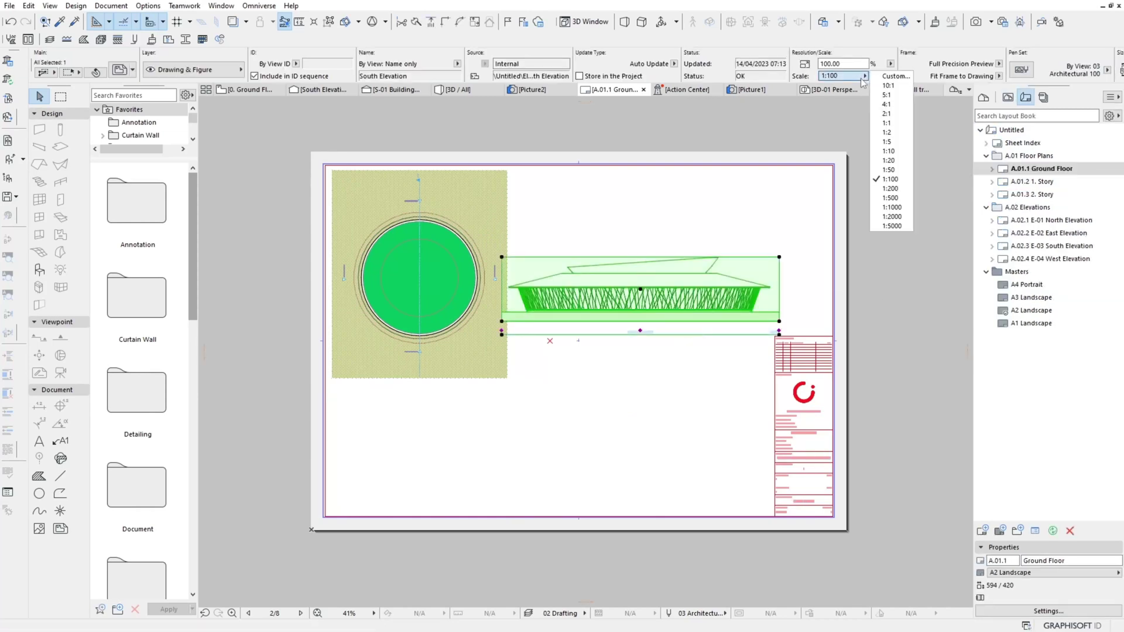
left_click(891, 188)
left_click_drag(641, 291, 414, 414)
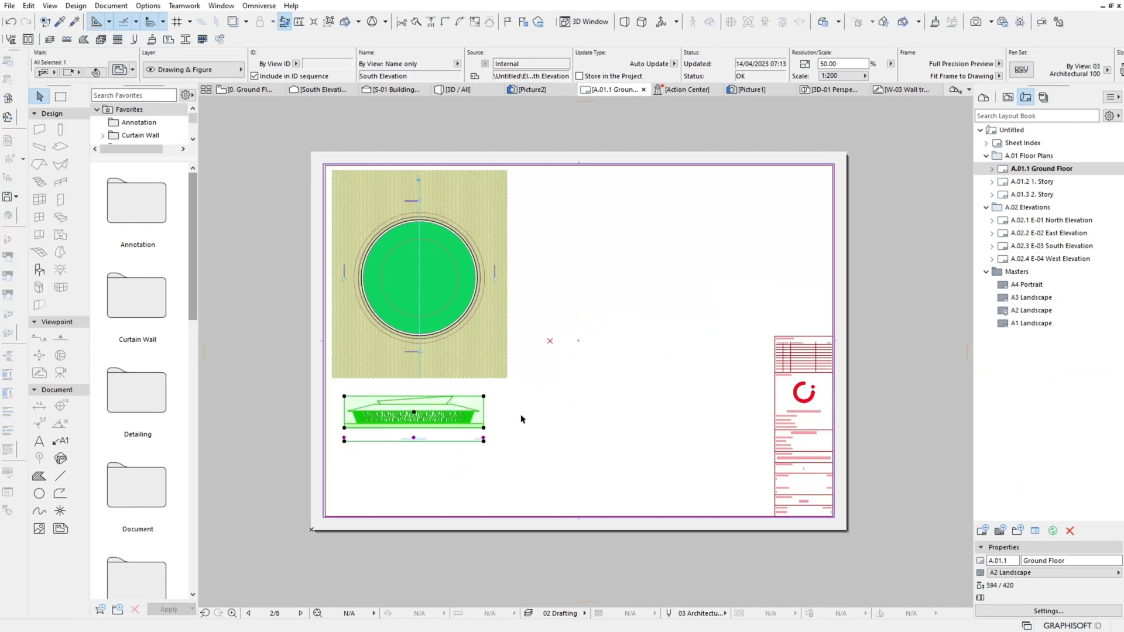
key("Escape")
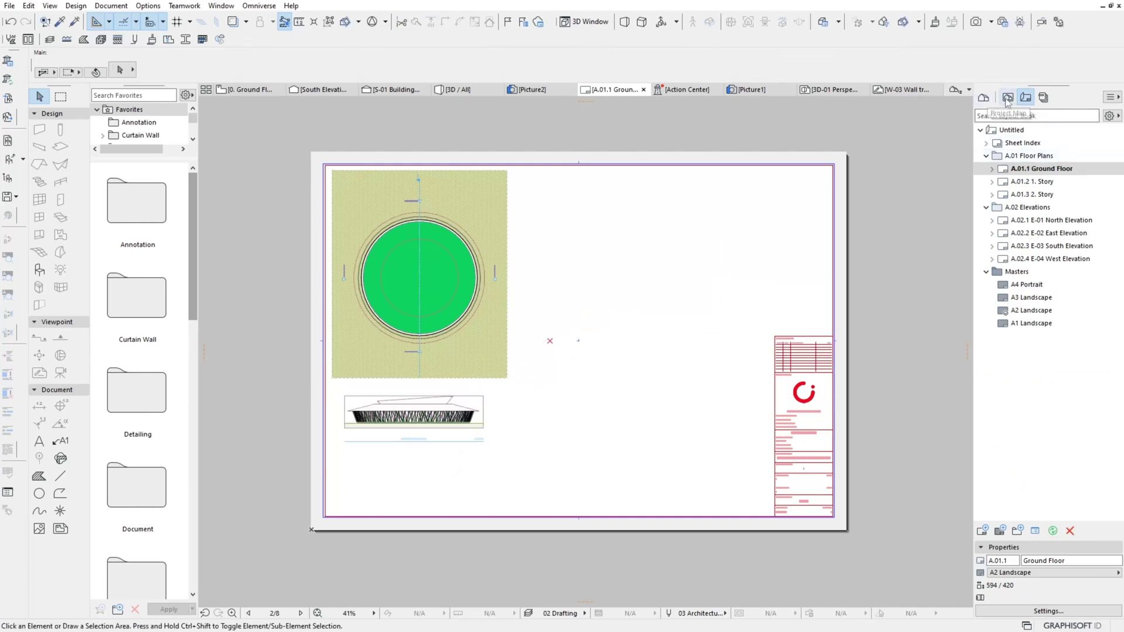
Place the 3D-01 Perspective at 1:200 top-right beside the plan, then pick S-01 Building Section.
left_click(1008, 98)
left_click_drag(1037, 439, 640, 366)
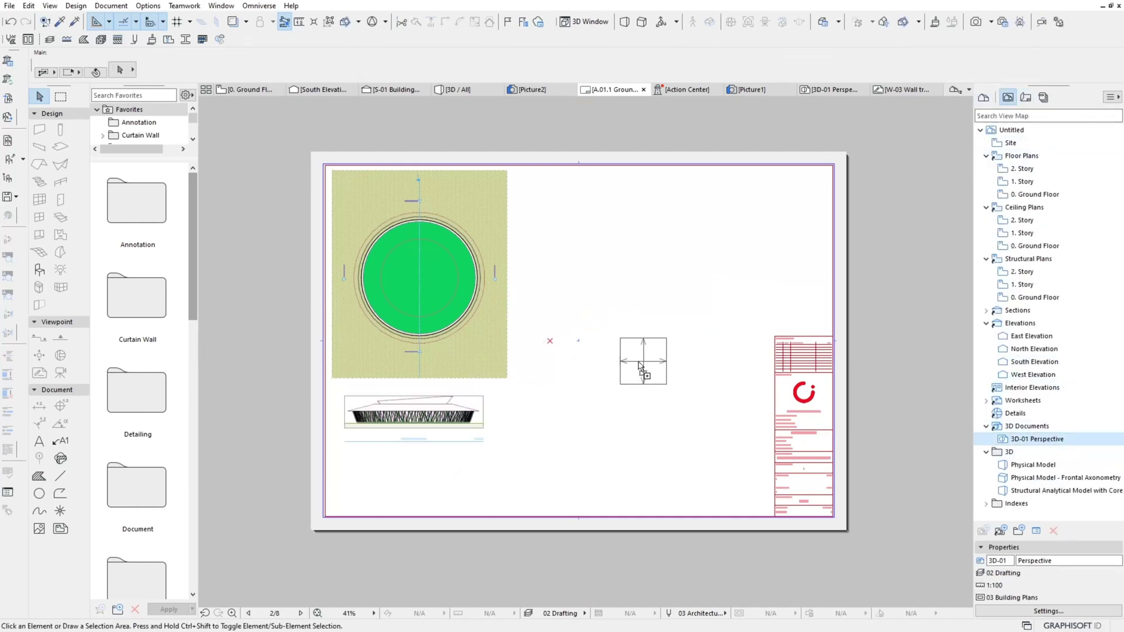
left_click(865, 76)
left_click(891, 189)
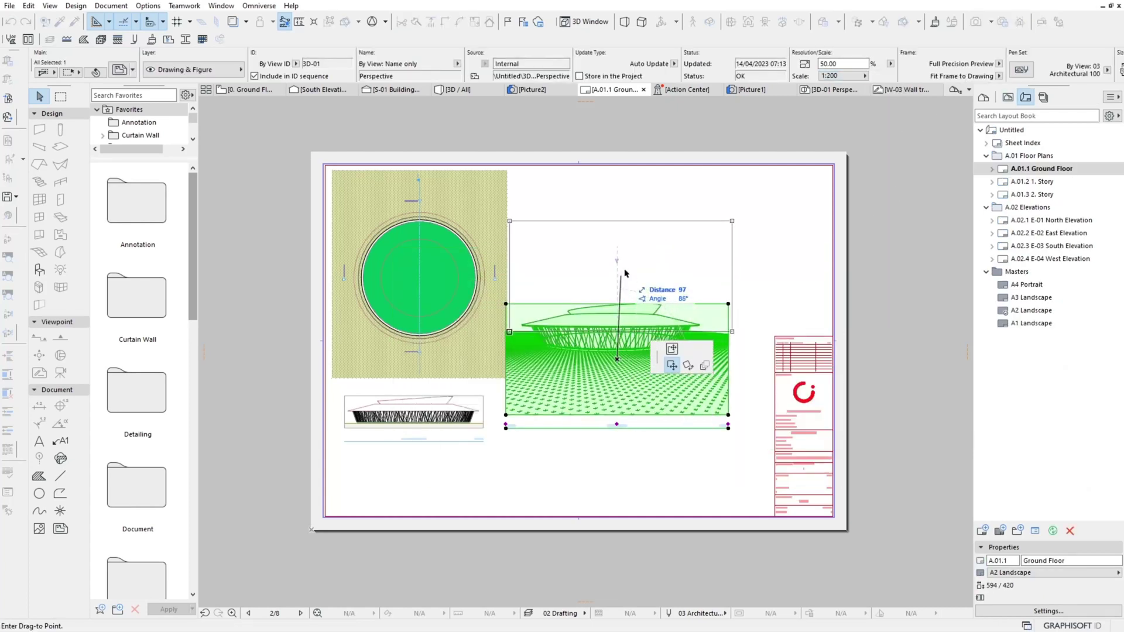
left_click_drag(617, 361, 625, 229)
left_click(672, 319)
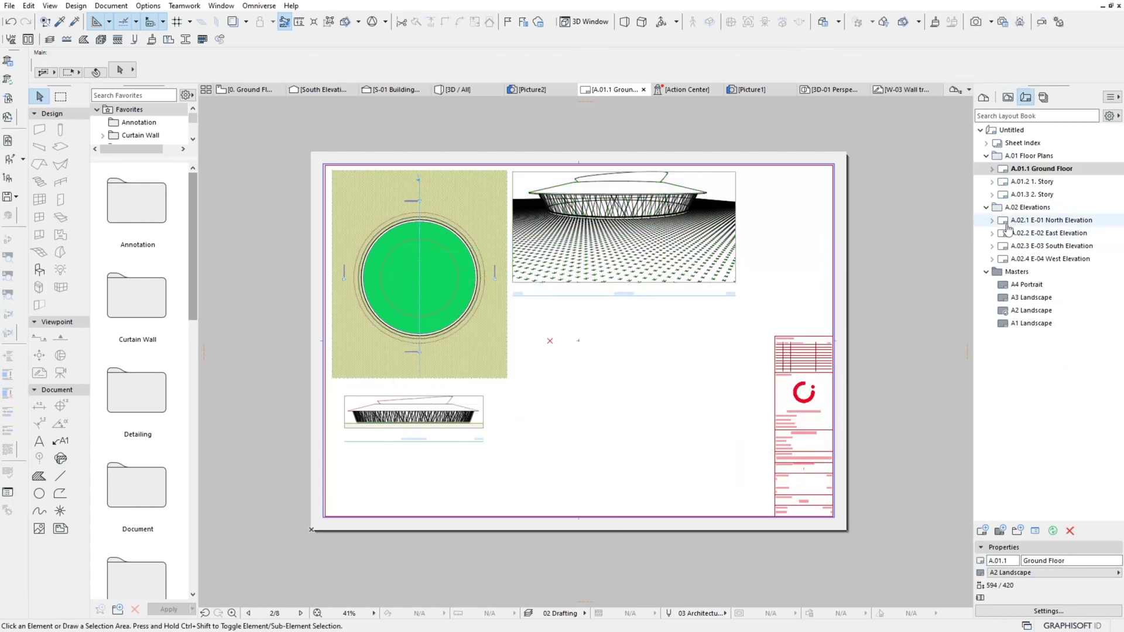
left_click(1008, 98)
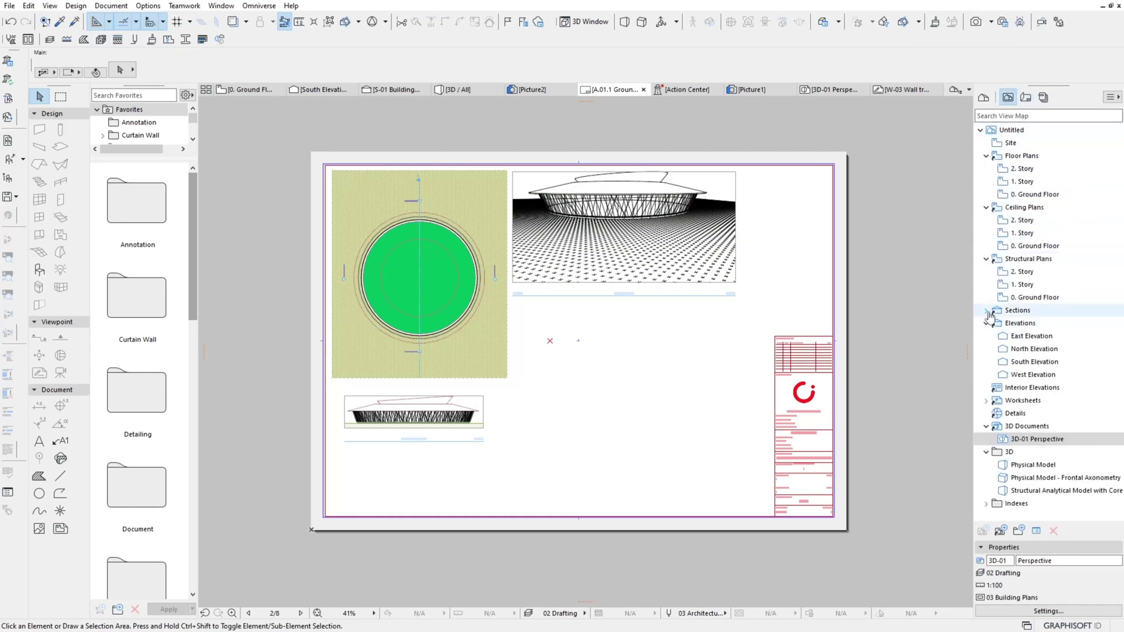
left_click(1049, 324)
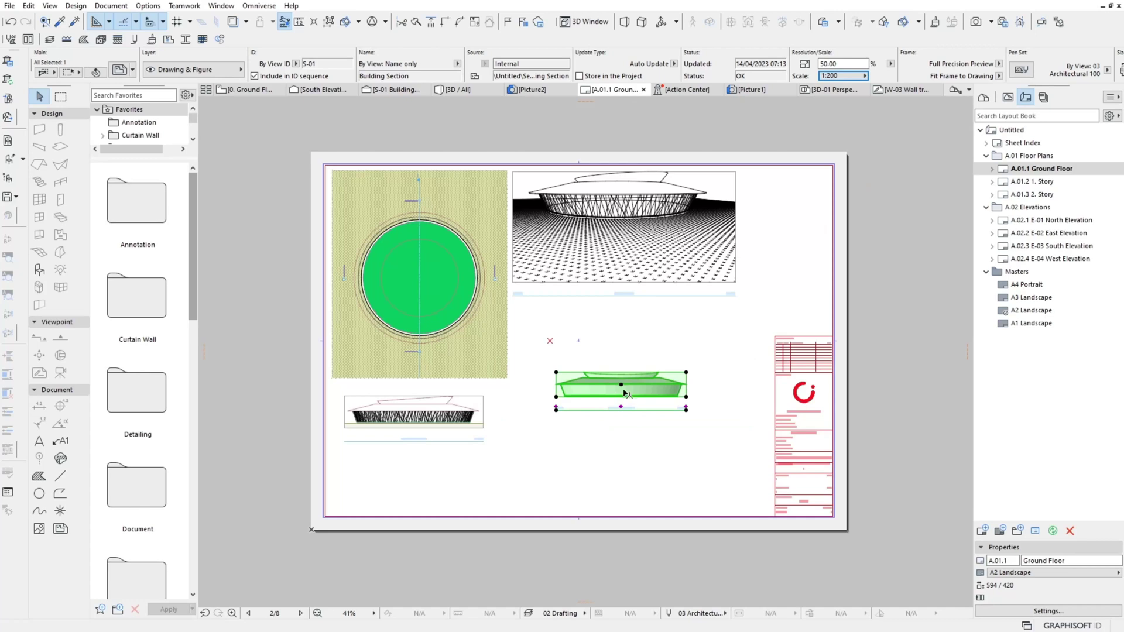
Drop the section drawing beneath the elevation and open its source view.
left_click(417, 466)
right_click(499, 465)
left_click(562, 181)
left_click(1007, 98)
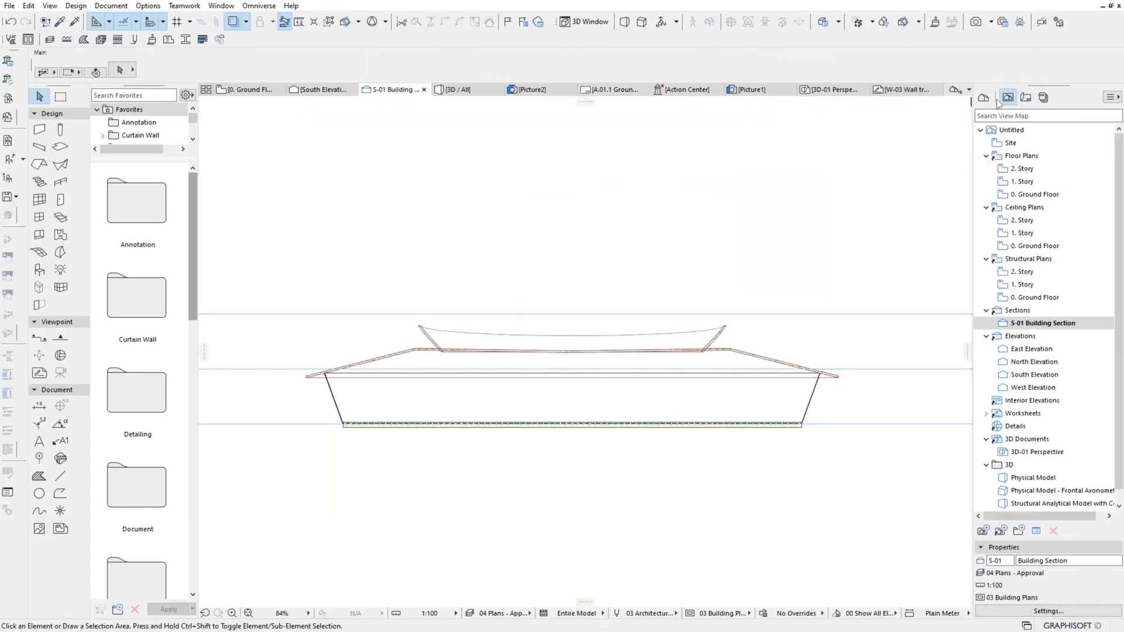
Enable surface Cover Fill in the S-01 section's Model Appearance settings.
right_click(1048, 207)
left_click(825, 427)
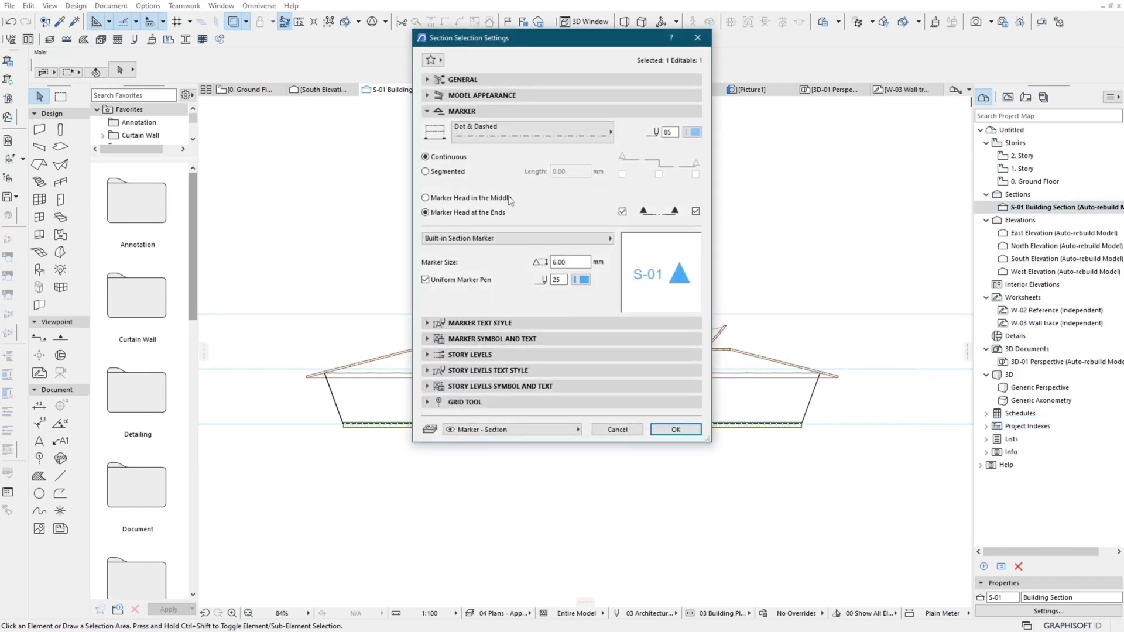
left_click(620, 95)
left_click(626, 157)
left_click(626, 181)
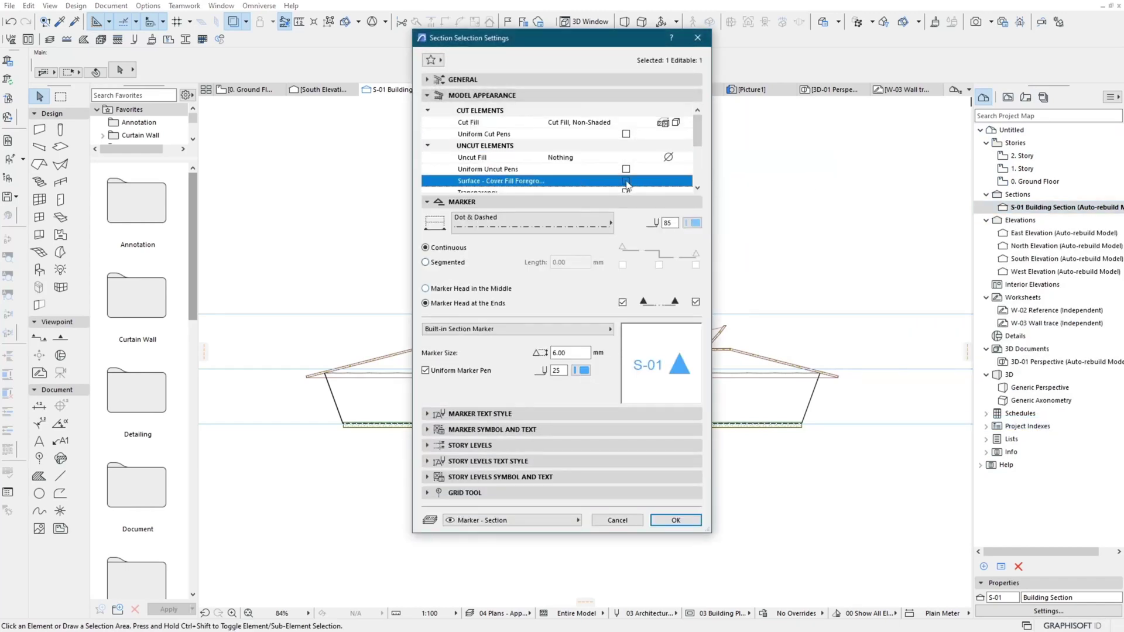
left_click(676, 520)
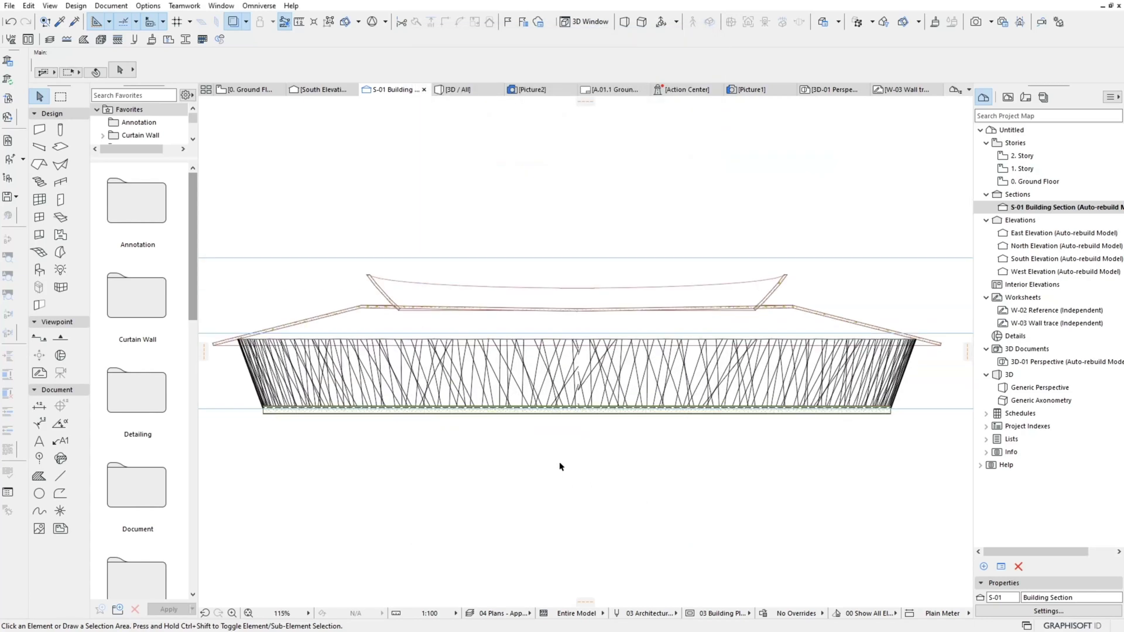
Keep the section on No Overrides and close it, returning to the layout.
left_click(1008, 97)
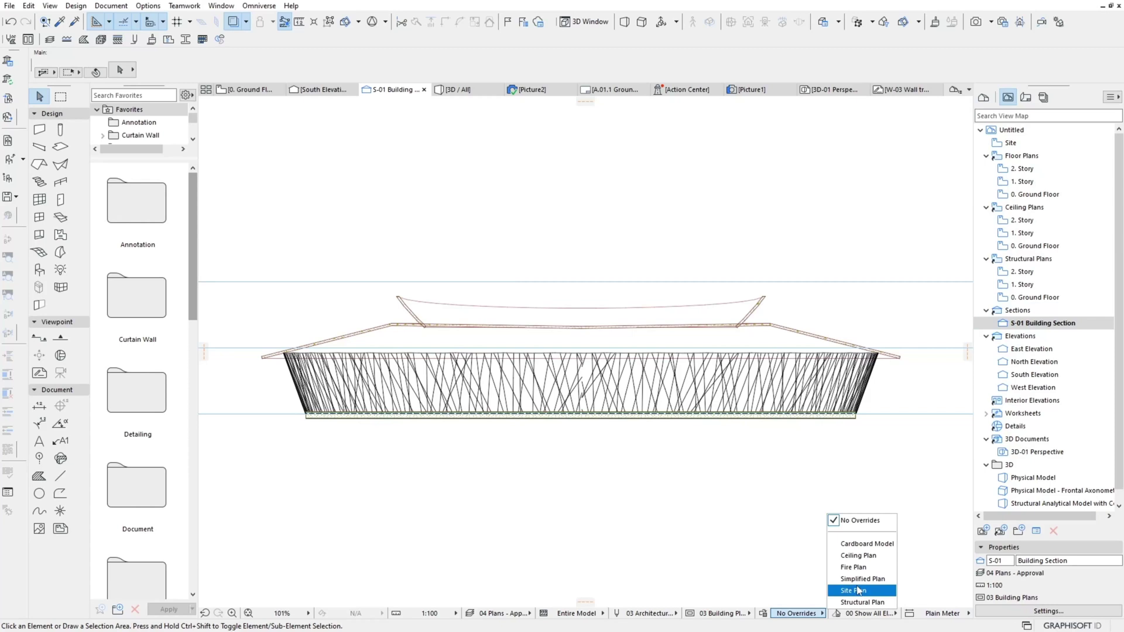
left_click(857, 592)
left_click(784, 614)
left_click(849, 521)
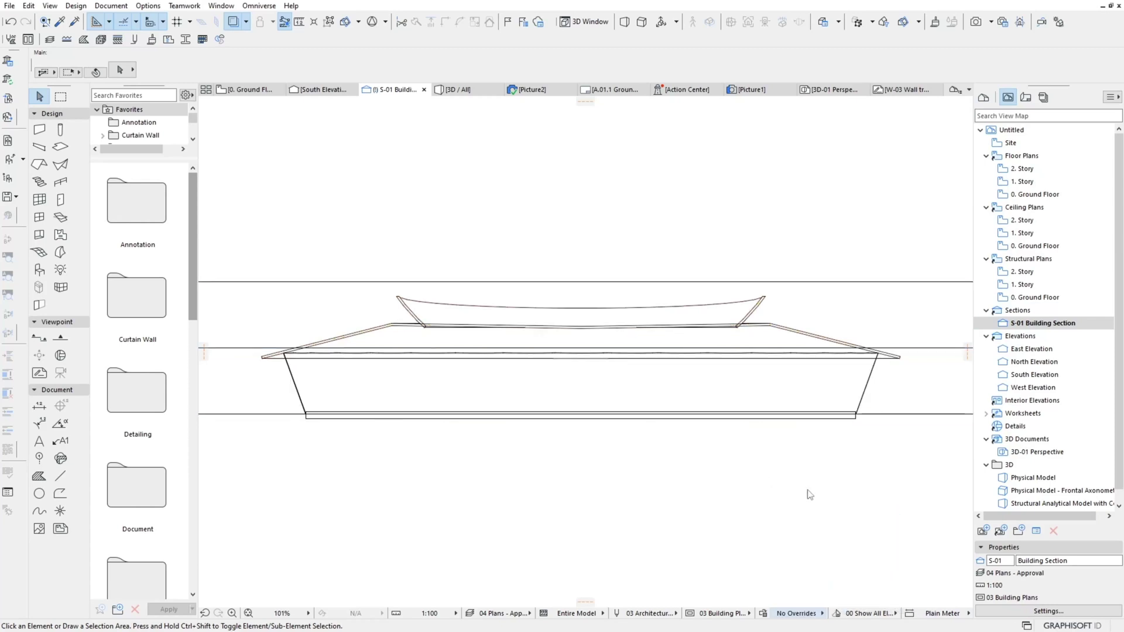
left_click(424, 90)
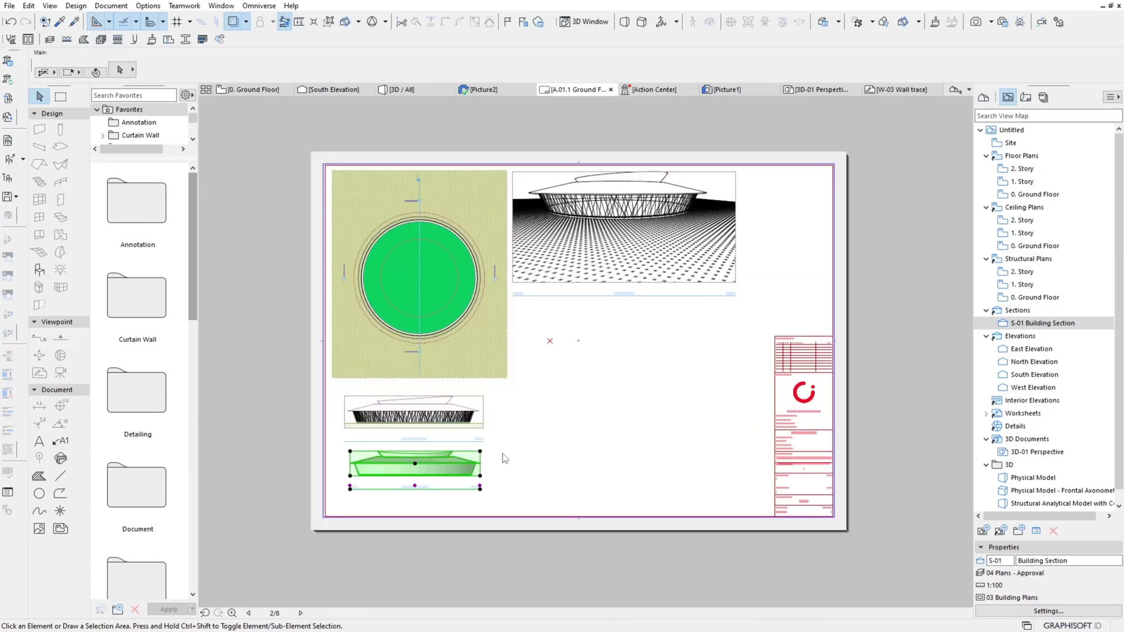
left_click(418, 503)
Copy the Picture2 photorender of the pavilion.
scroll(404, 489, "up", 5)
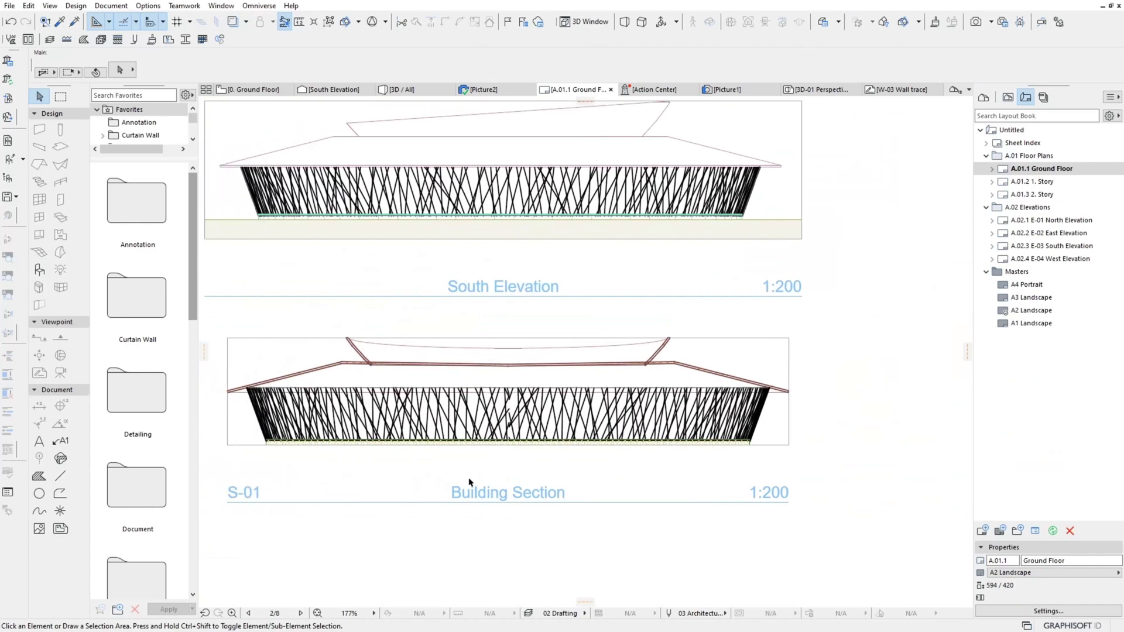
scroll(467, 481, "down", 3)
scroll(467, 482, "down", 3)
left_click(477, 89)
right_click(567, 237)
key("Escape")
Paste the render onto layout A.01.1 and reduce its size to 120.
left_click(574, 90)
right_click(649, 316)
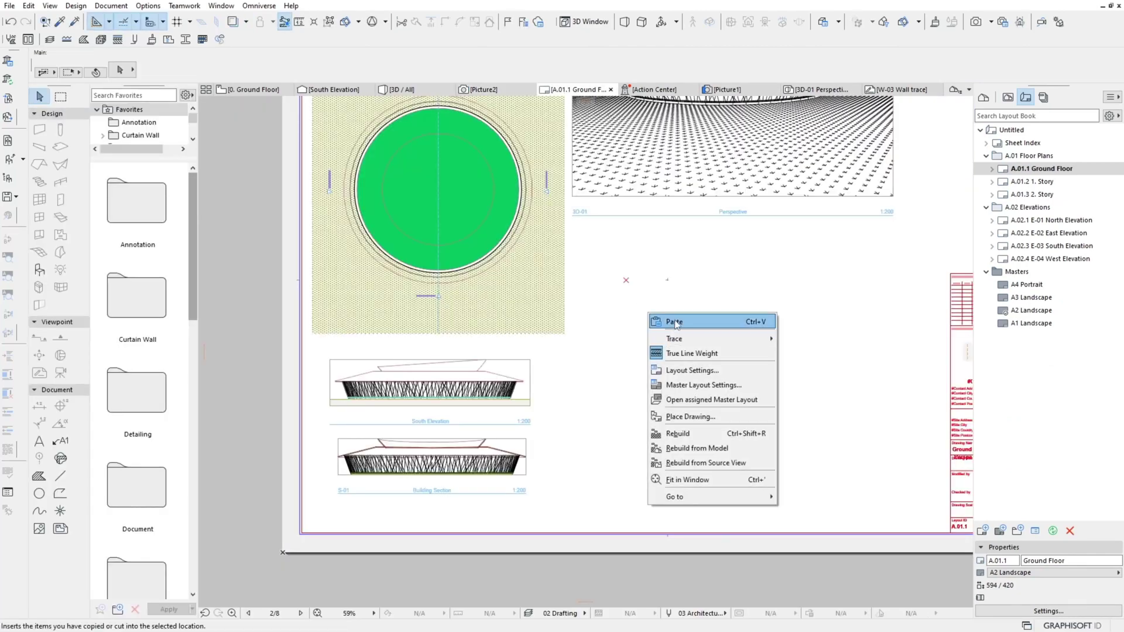
left_click(659, 322)
left_click(795, 452)
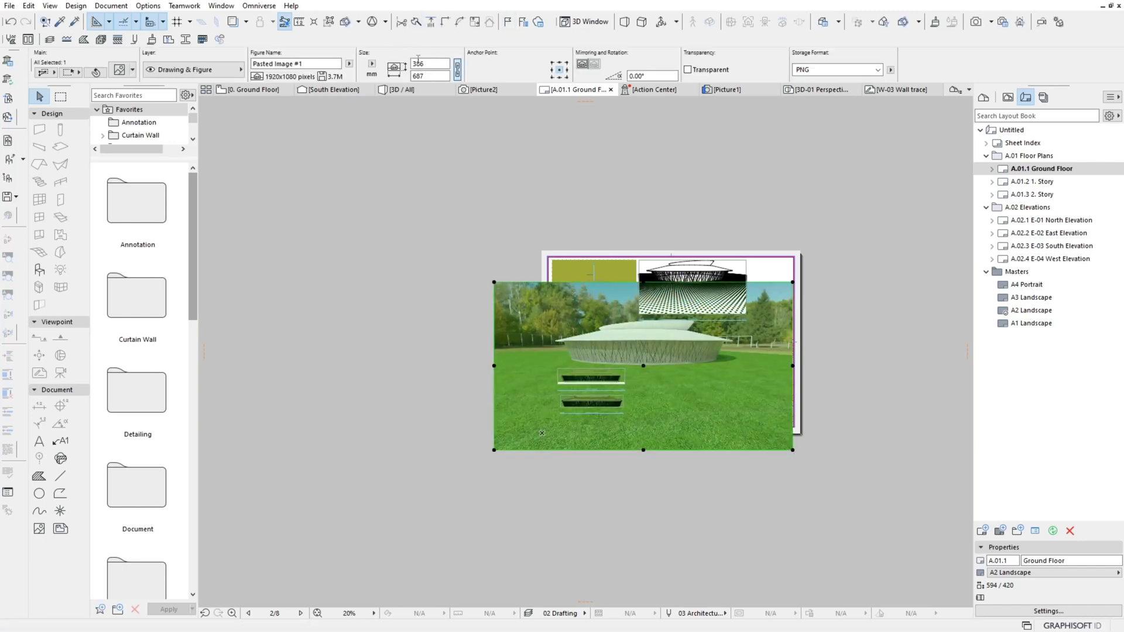
type("120")
key("Return")
Move the render under the perspective, beside the plan.
scroll(644, 375, "up", 3)
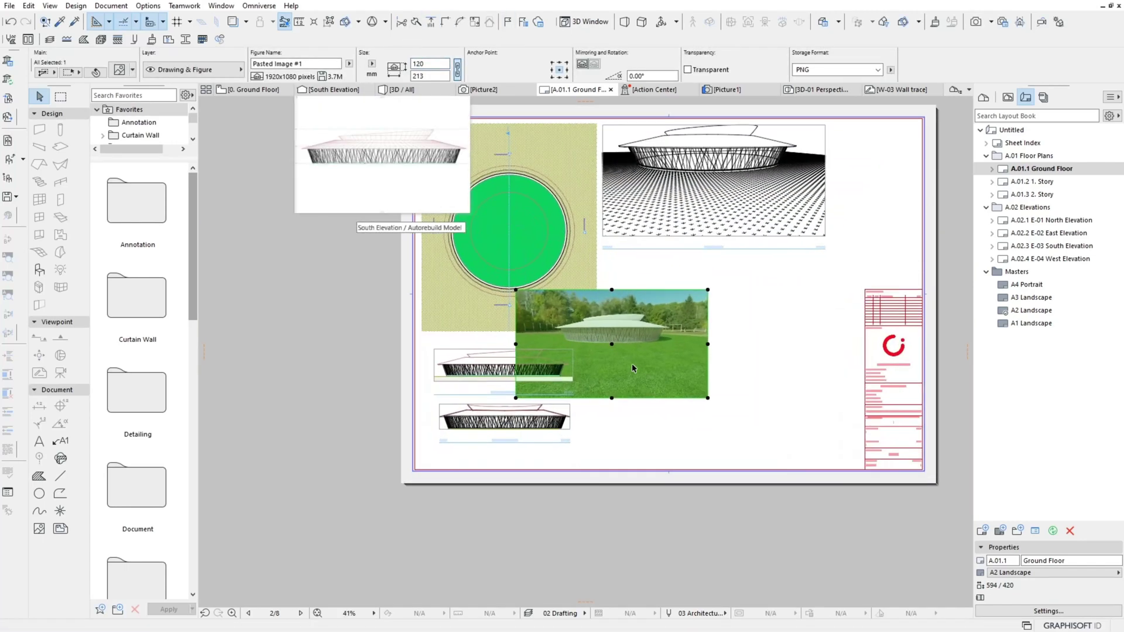
left_click(612, 344)
left_click(721, 342)
left_click(703, 463)
scroll(680, 510, "up", 2)
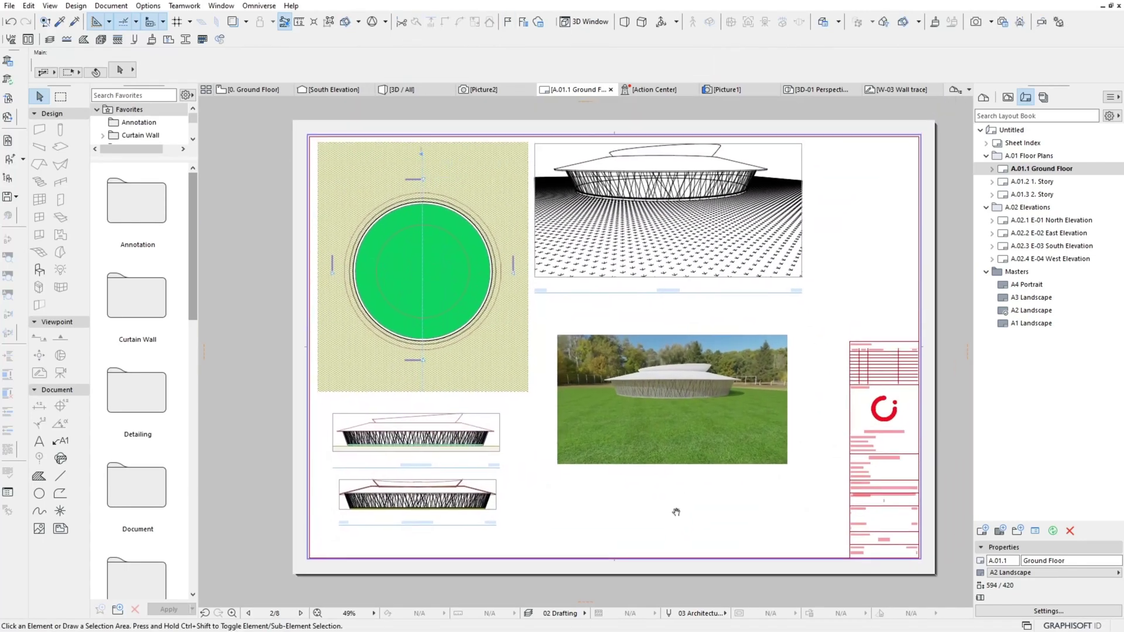
left_click(486, 90)
Zoom in and out on the 1920 × 1080 Picture2 render to view it whole.
scroll(599, 229, "up", 2)
scroll(599, 229, "up", 1)
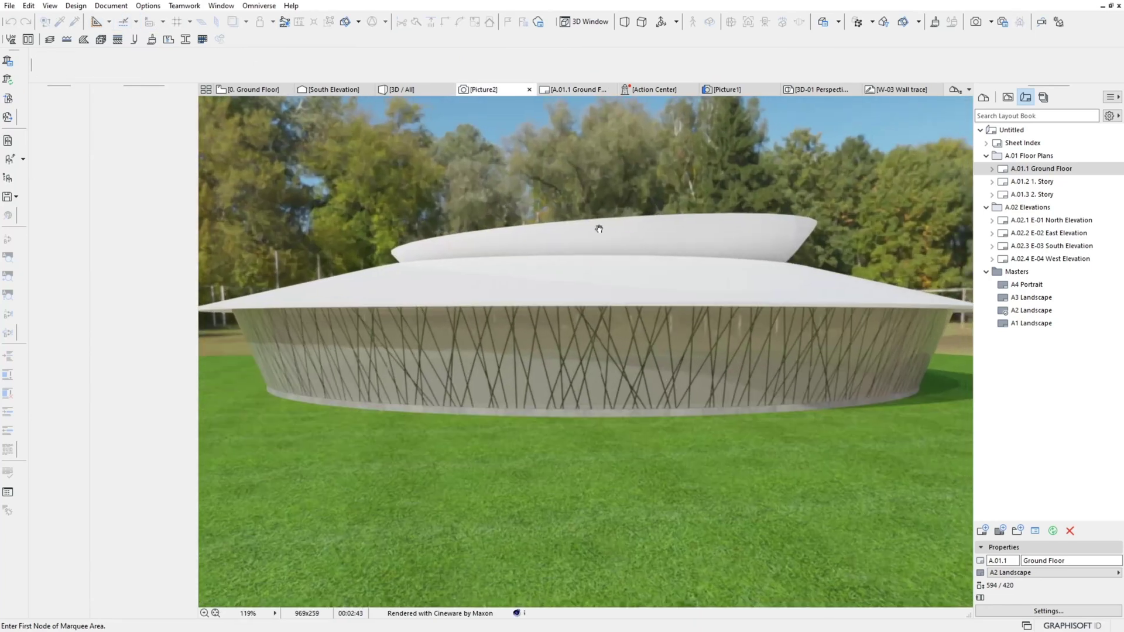
scroll(599, 229, "down", 1)
scroll(596, 231, "down", 2)
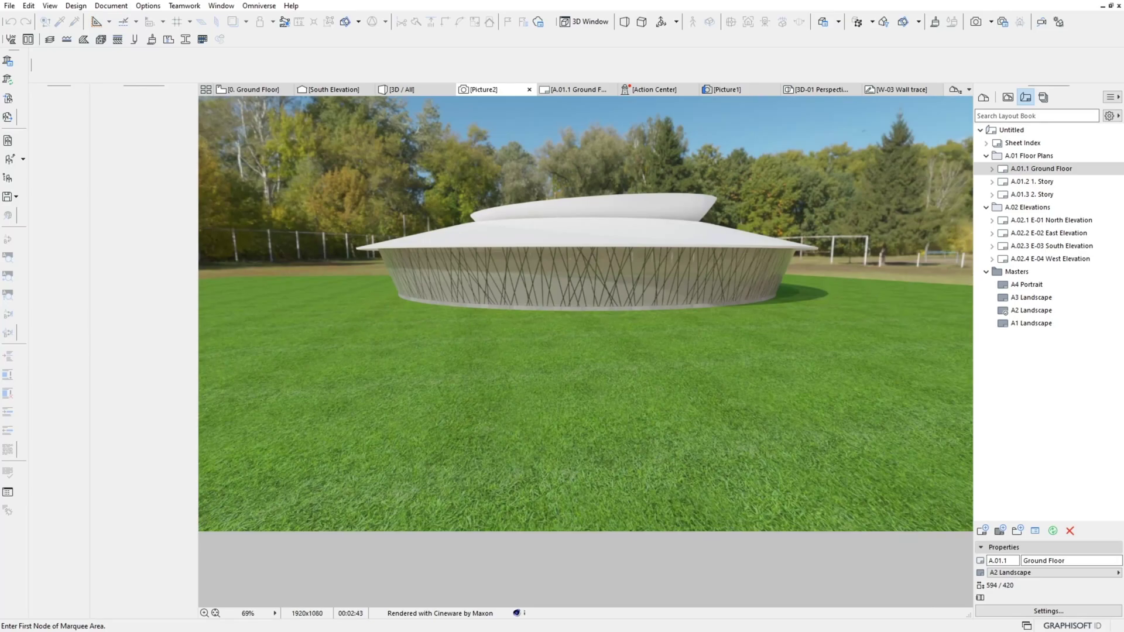